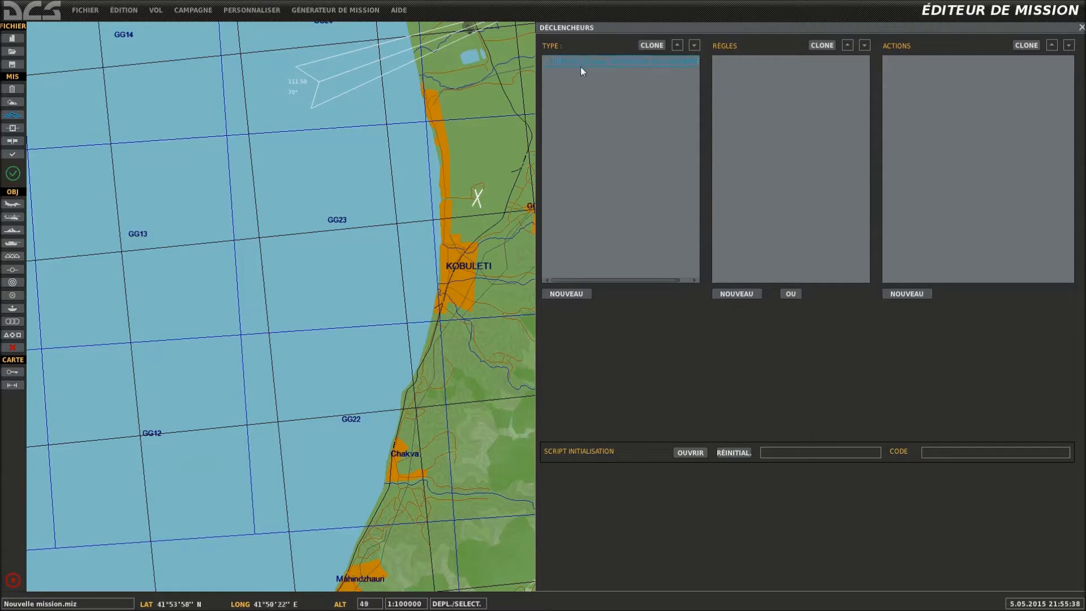
Delete the existing trigger from the mission.
click(680, 293)
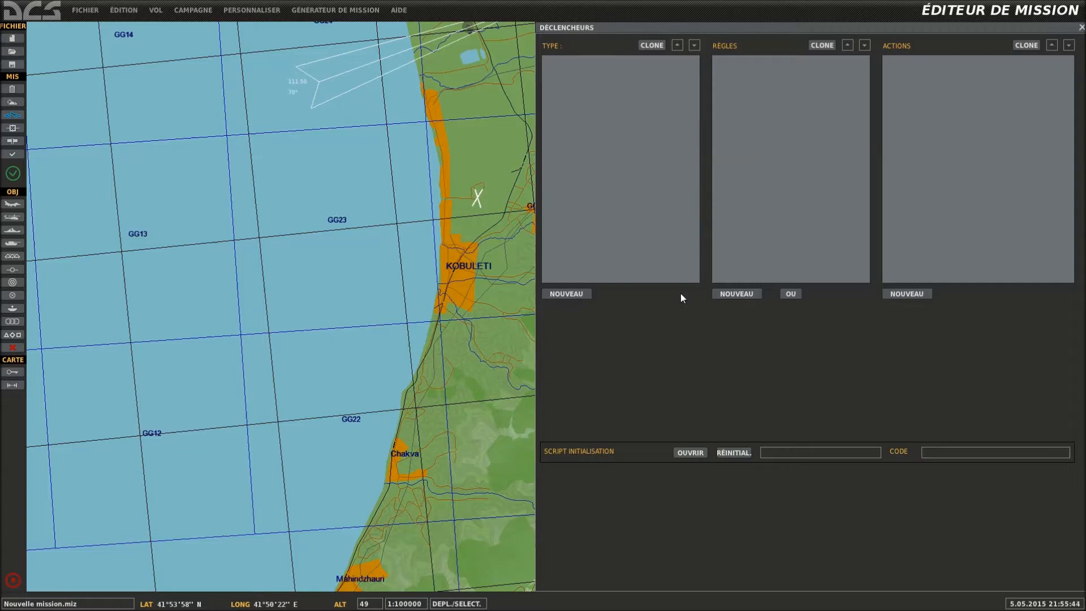
Create a one-time trigger with a default rule, trying the ACTIVER GROUPE, ACTIVER MARQUEUR and ACTIVER MARQUEUR ALÉATOIRE actions.
click(588, 293)
click(736, 294)
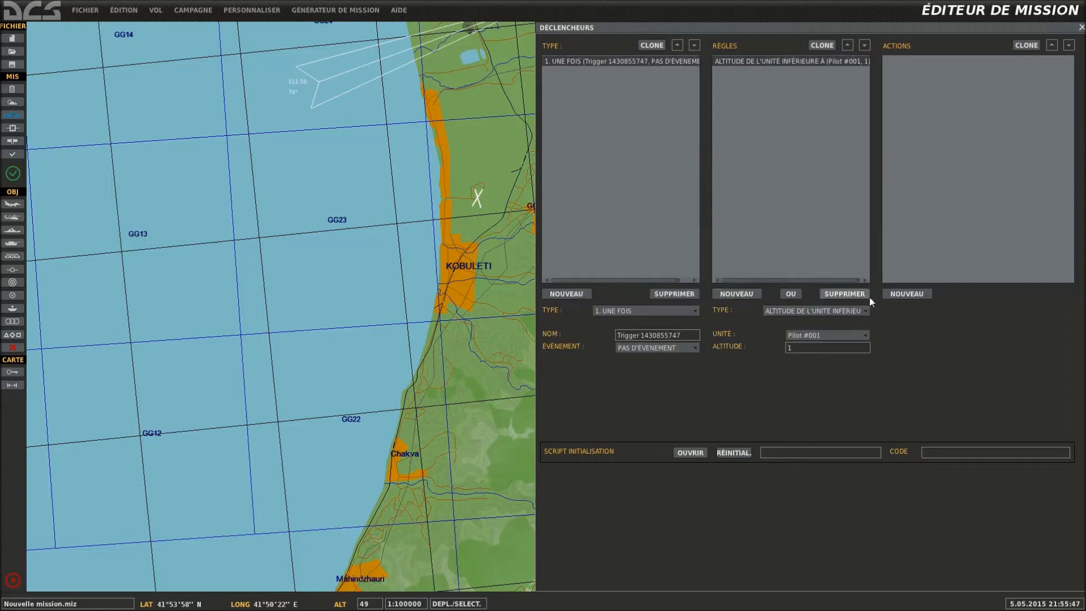
click(906, 294)
click(970, 310)
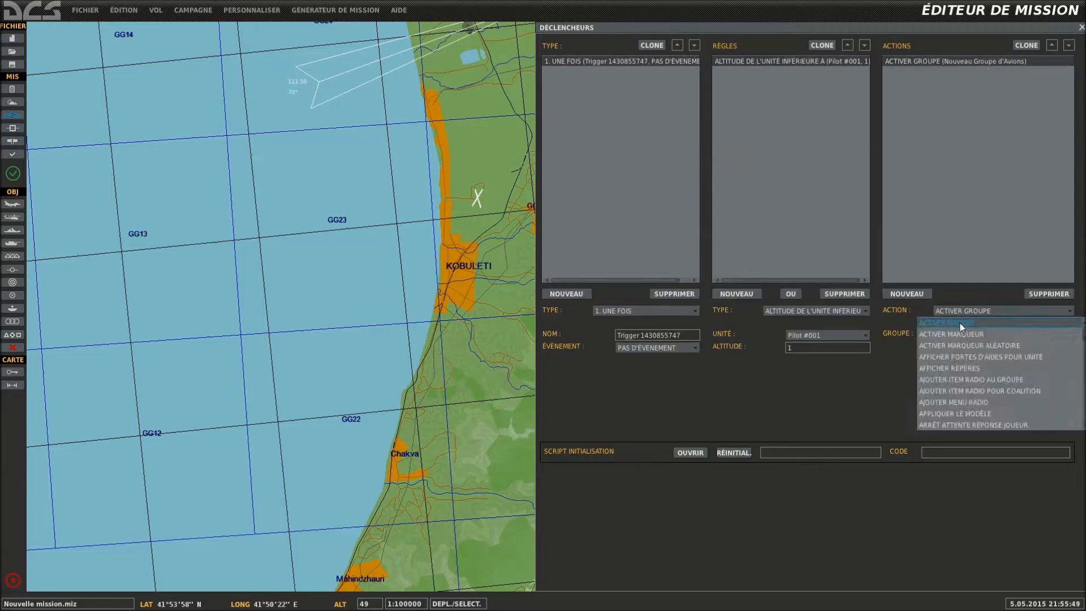
click(960, 324)
click(964, 314)
click(963, 331)
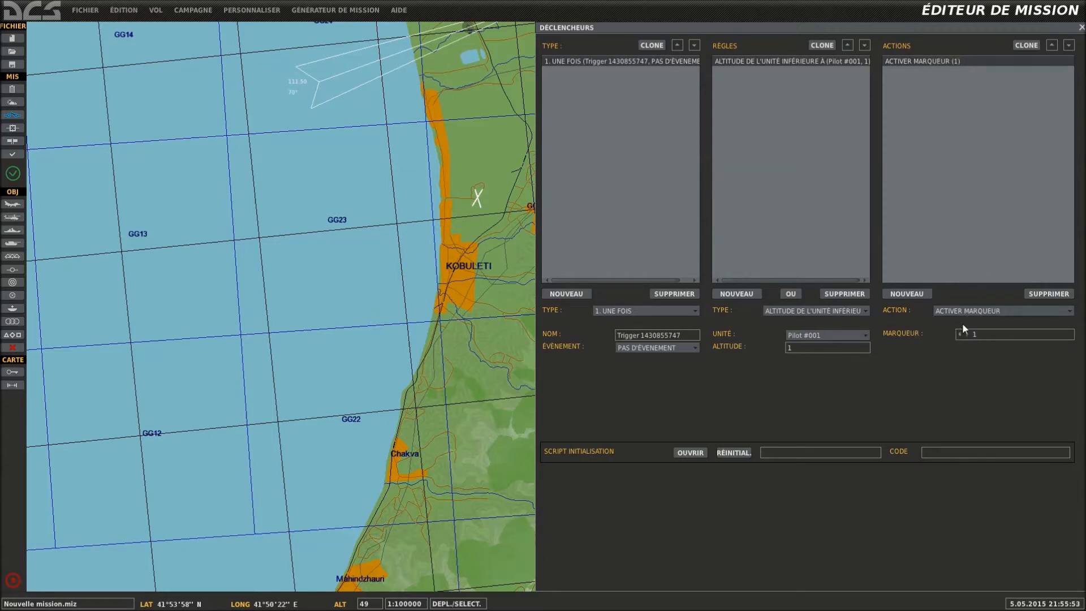
click(968, 311)
click(975, 334)
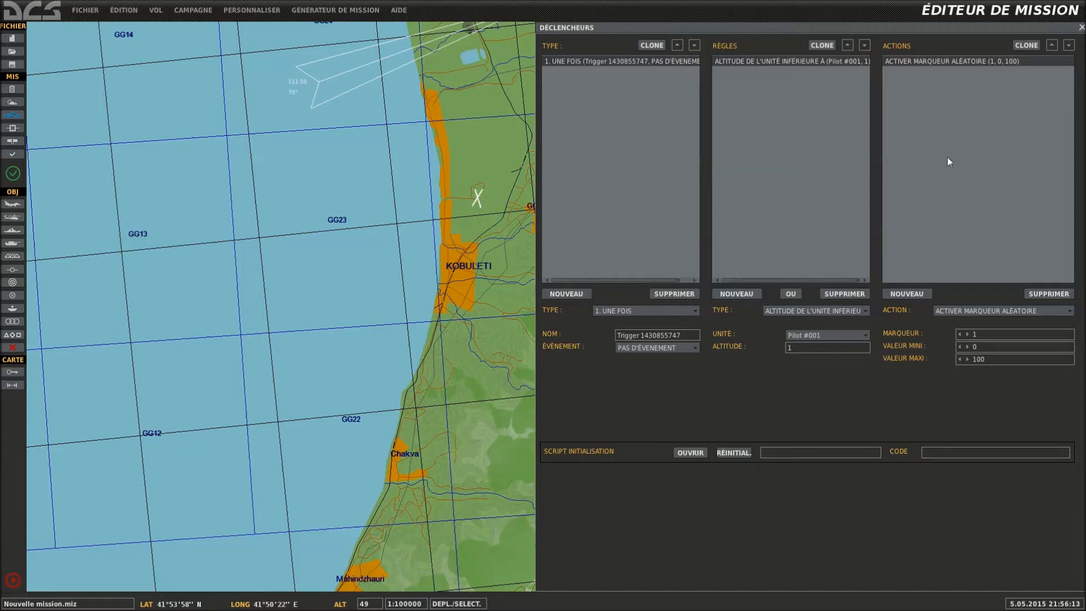
Delete the random marker action, discard the trigger and close the trigger editor.
click(1044, 293)
click(750, 62)
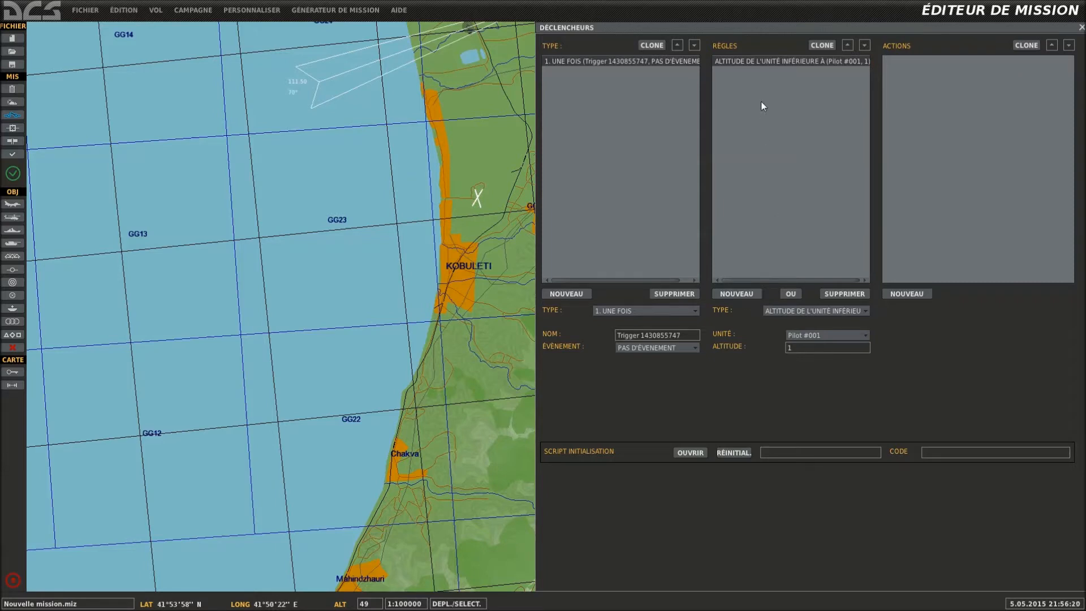
click(397, 181)
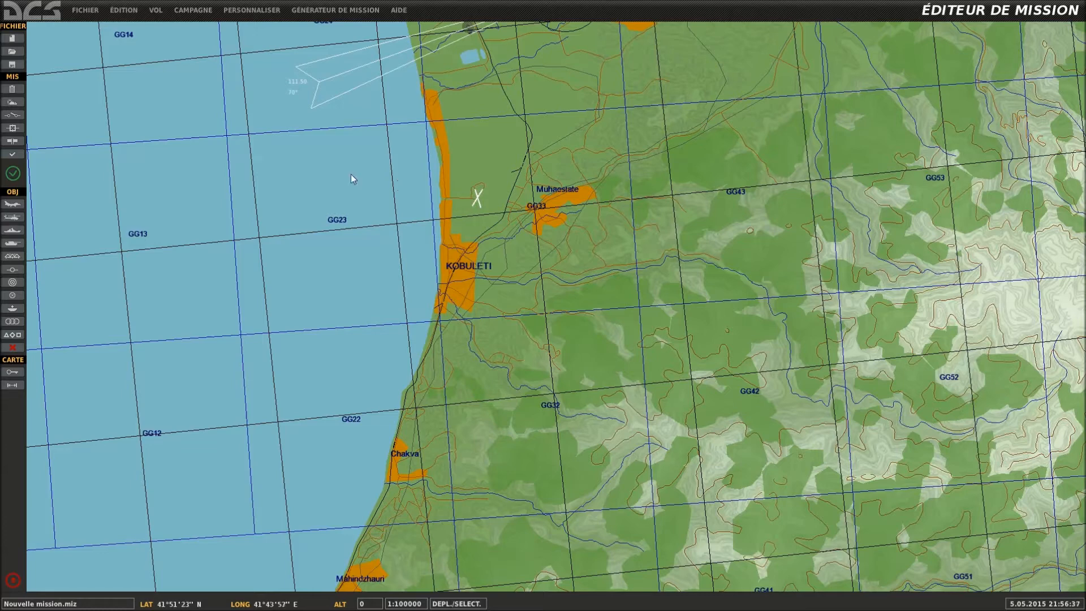
Create a one-time trigger with a TEMPS DEPUIS MARQUEUR rule.
click(13, 115)
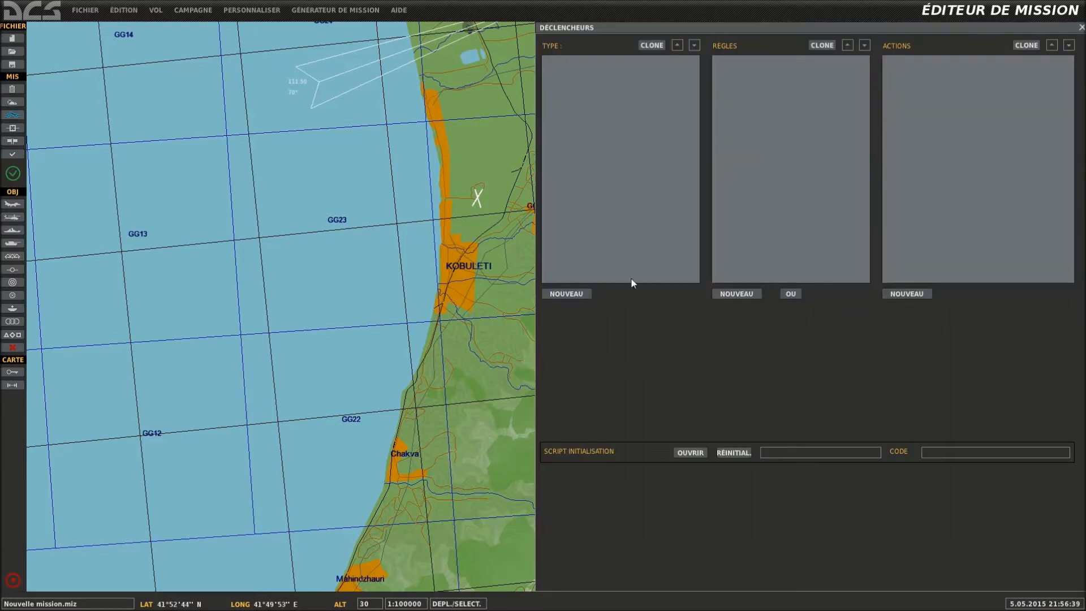
click(567, 293)
click(728, 294)
click(811, 311)
scroll(831, 366, down, 5)
scroll(820, 378, down, 5)
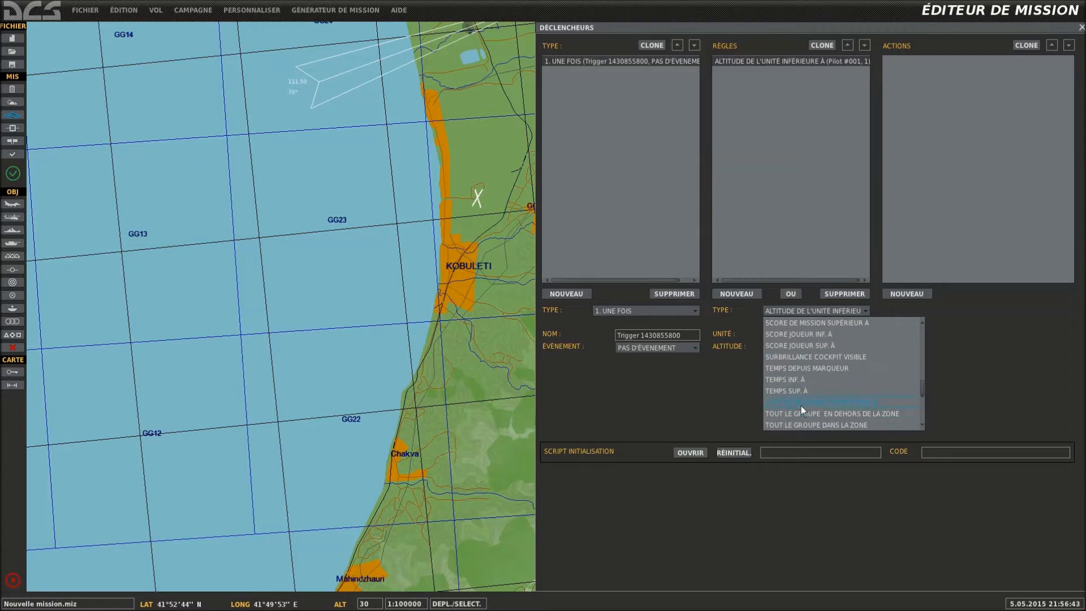
scroll(799, 417, up, 3)
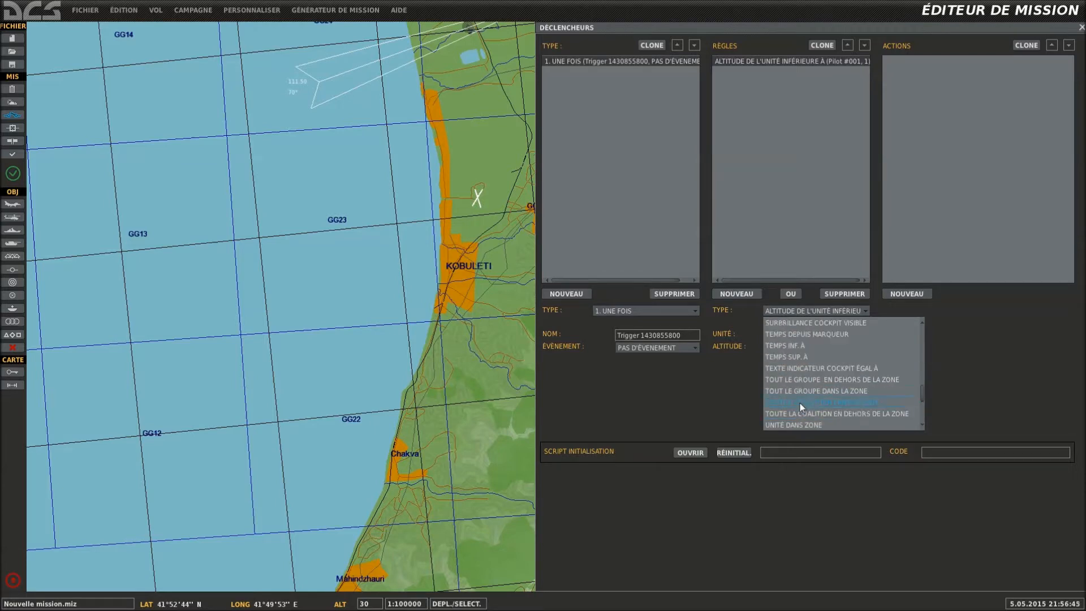
click(815, 335)
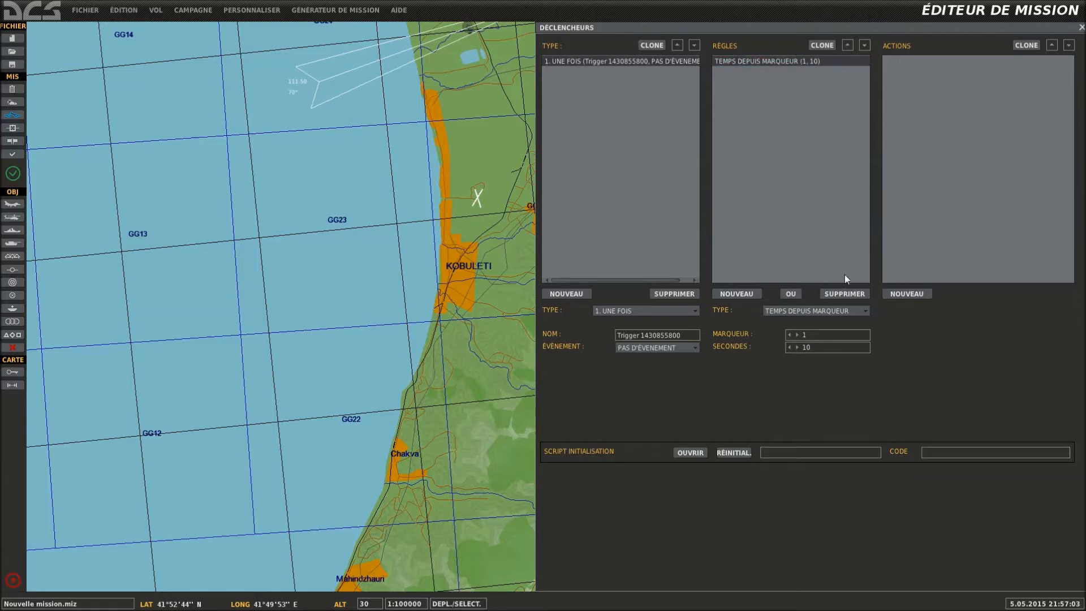
Delete the marker-time rule and its trigger, and close the trigger editor.
click(842, 294)
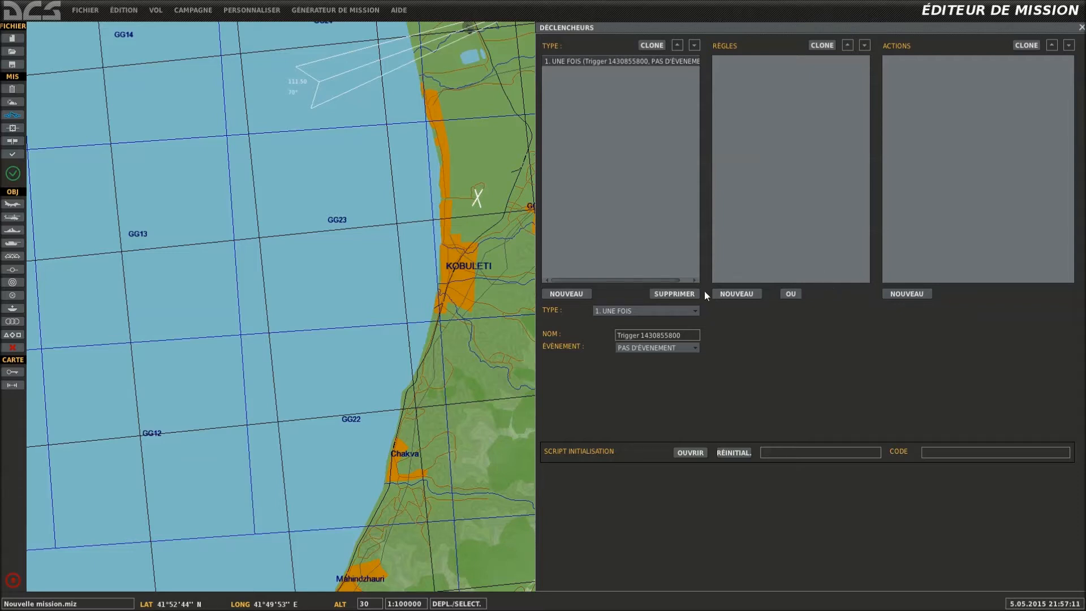
click(684, 291)
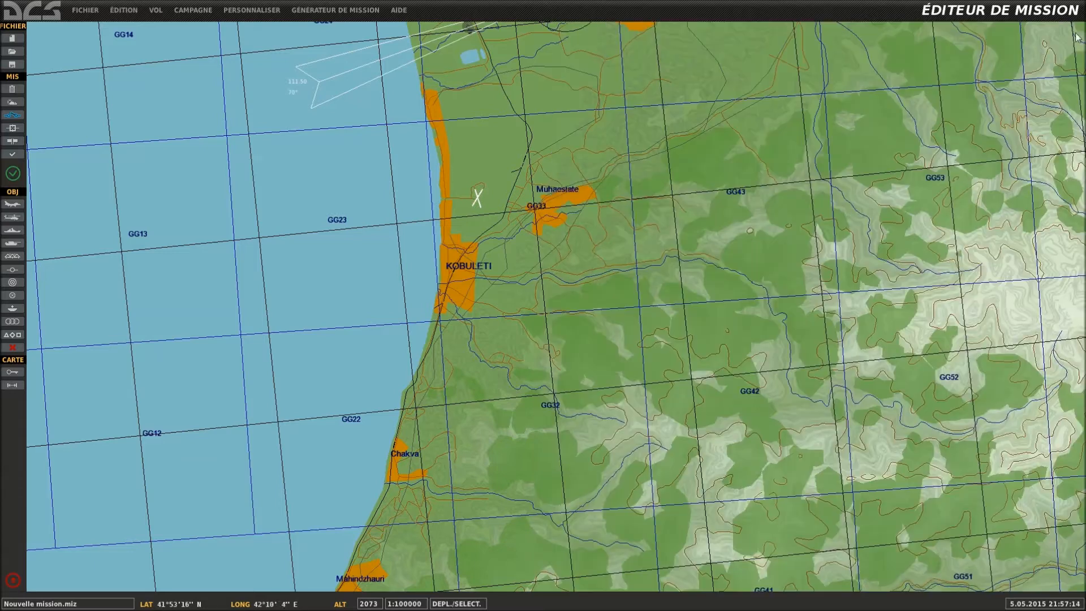
click(1080, 27)
Place a trigger zone over the X-shaped airfield north of Kobuleti and name it Zone 1.
scroll(453, 192, up, 1)
scroll(452, 195, up, 1)
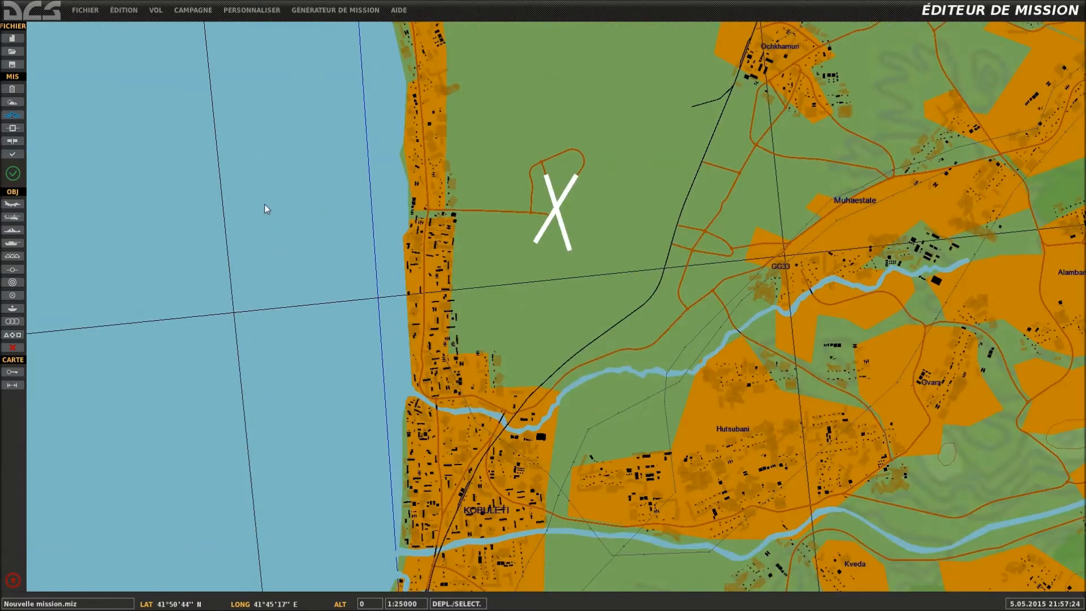
scroll(274, 186, down, 1)
right_drag(273, 186, 374, 190)
scroll(361, 164, down, 1)
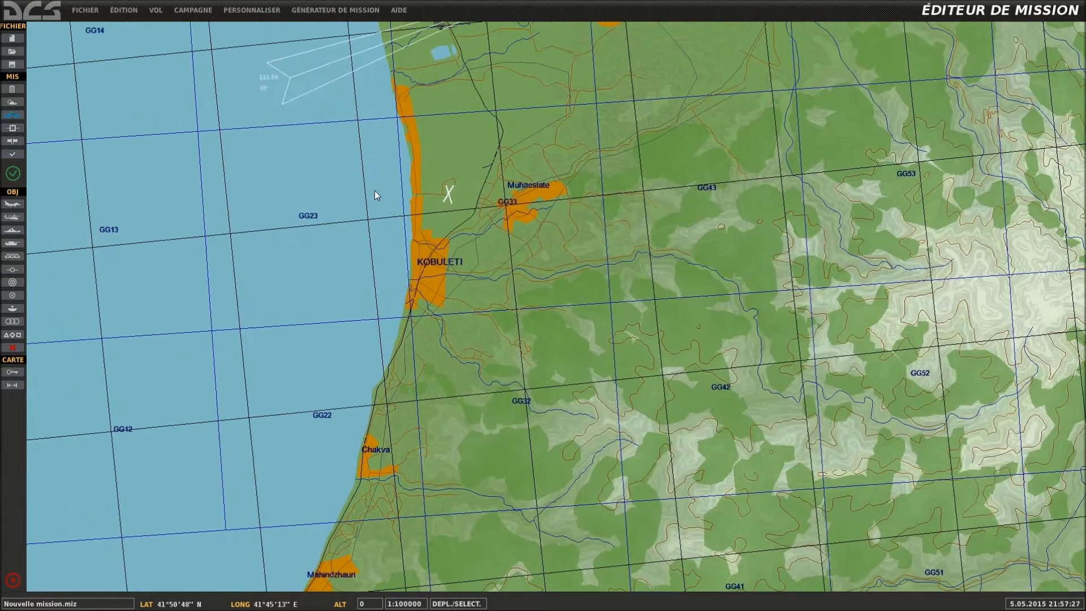
click(12, 294)
click(446, 194)
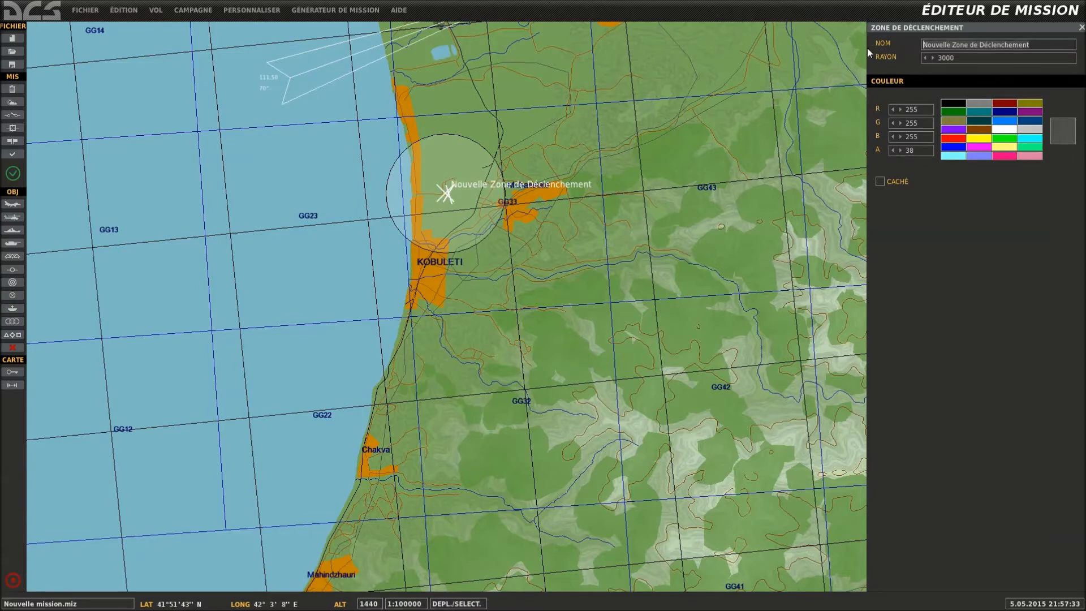
text(Zone 1)
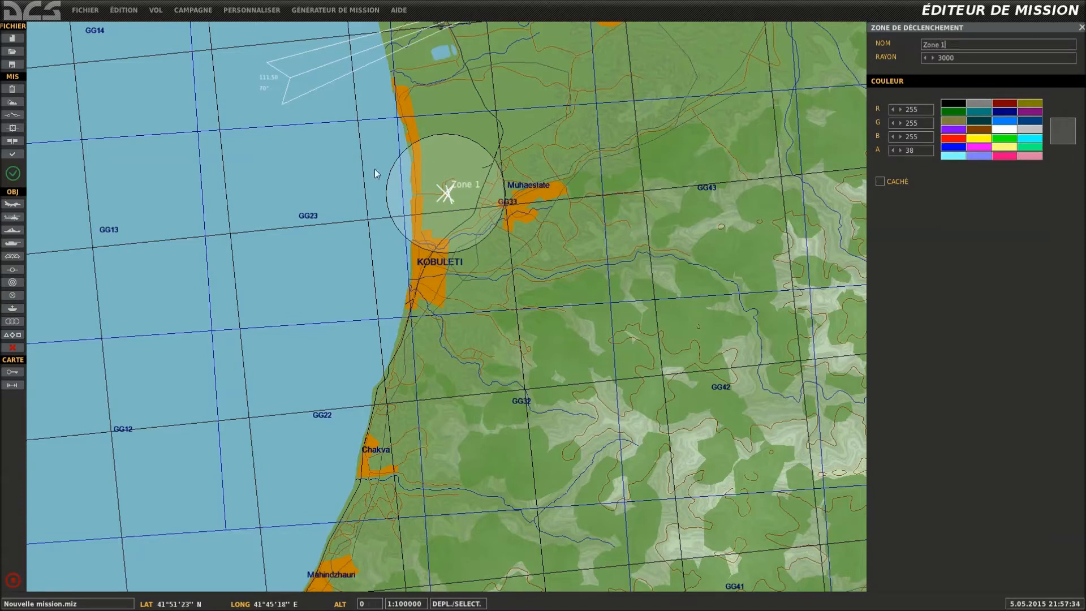
click(376, 174)
Add a USA F-15C group offshore west of Kobuleti with a waypoint northeast beyond Zone 1, so its route crosses the zone.
click(13, 204)
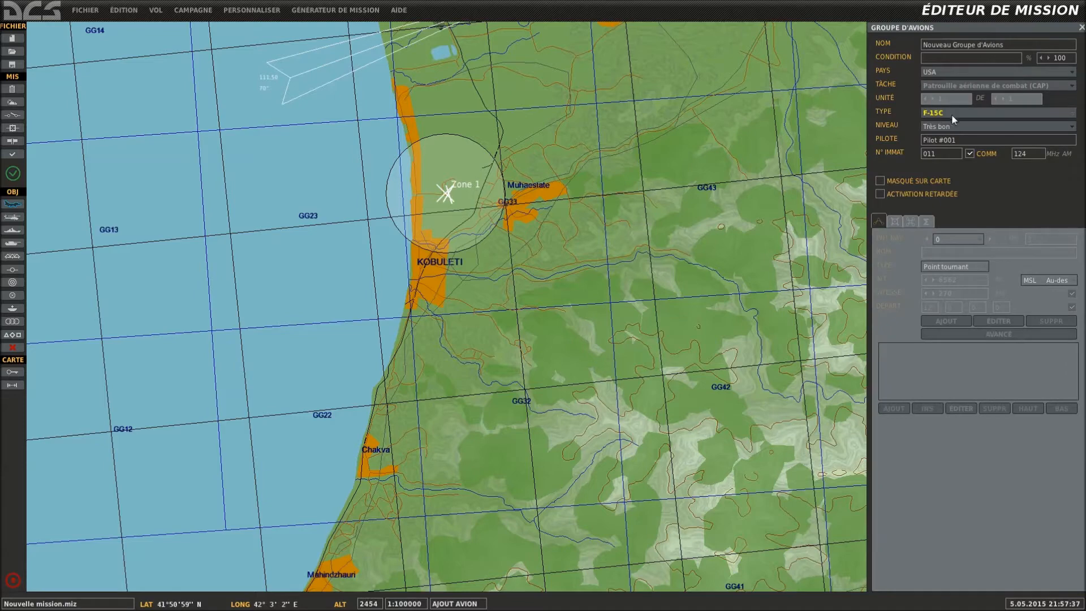
click(315, 247)
click(581, 144)
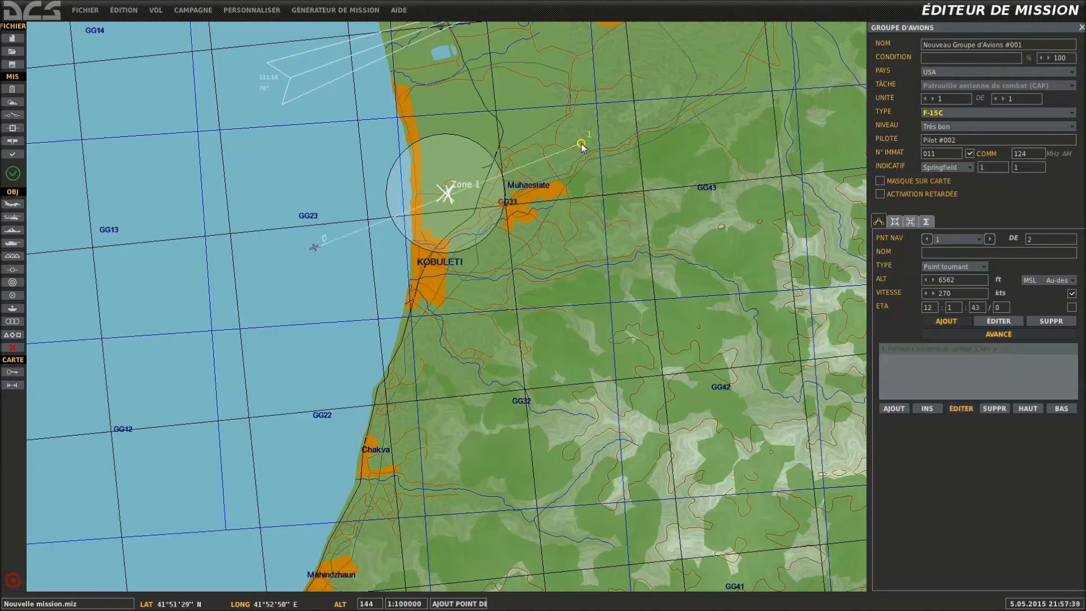
key(Escape)
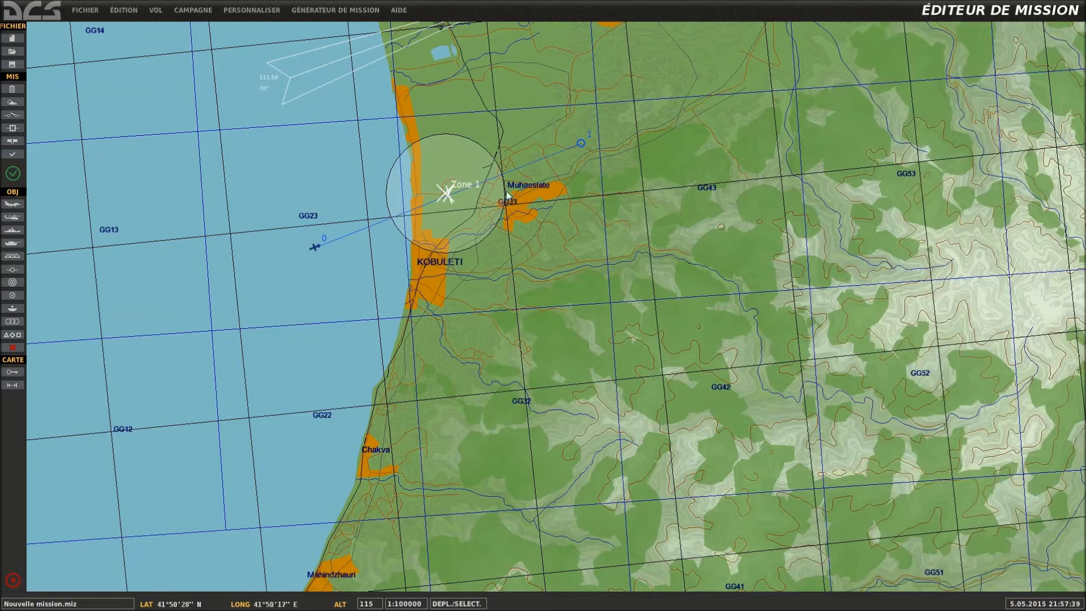
Name both the F-15C group and its pilot F15 1, and move its start point farther southwest offshore.
click(316, 249)
drag(1040, 46, 887, 54)
text(F15 1)
drag(972, 143, 884, 144)
text(F15 1)
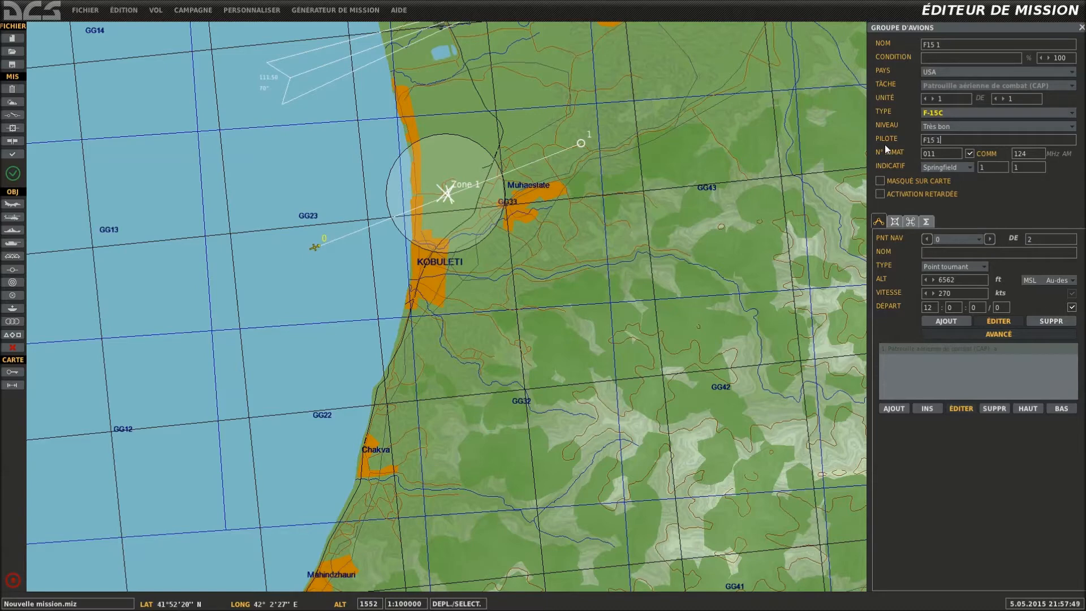
click(659, 227)
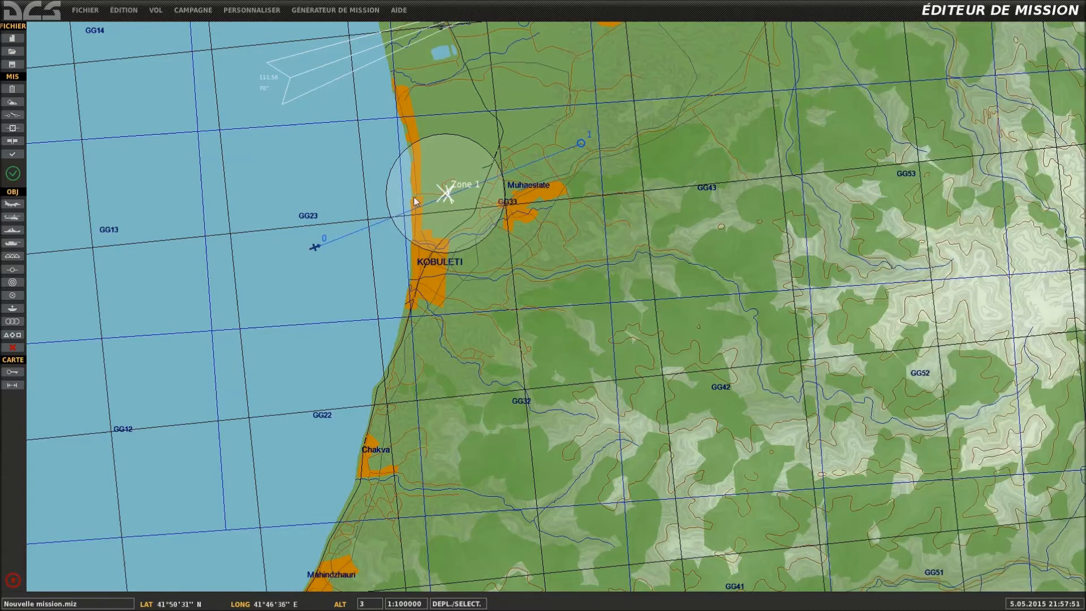
drag(315, 246, 268, 273)
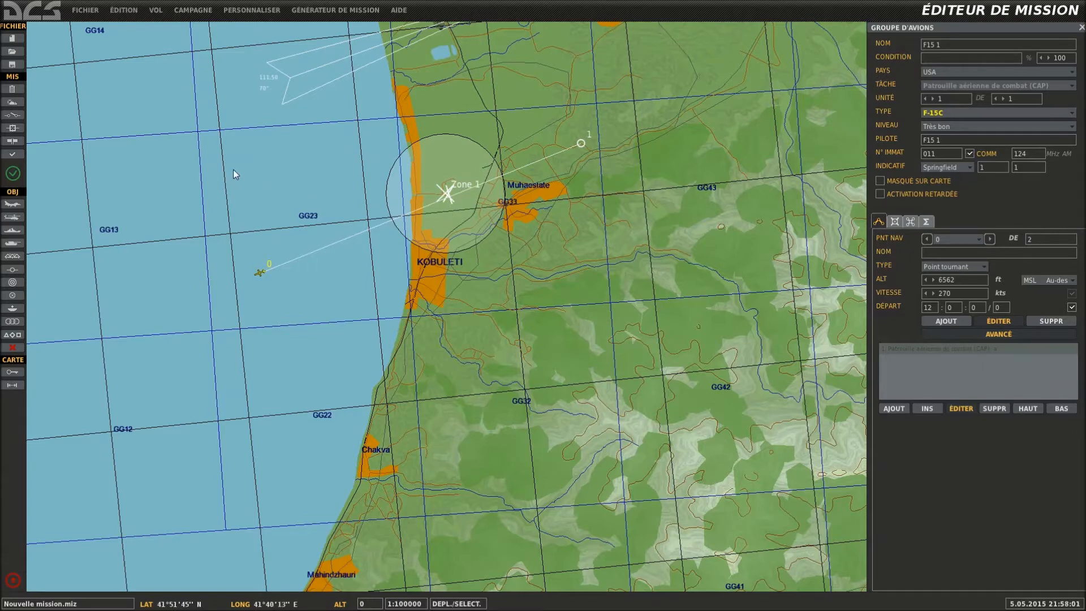
Create a one-time trigger with a UNITÉ DANS ZONE rule for unit F15 1 in Zone 1.
click(12, 115)
click(566, 293)
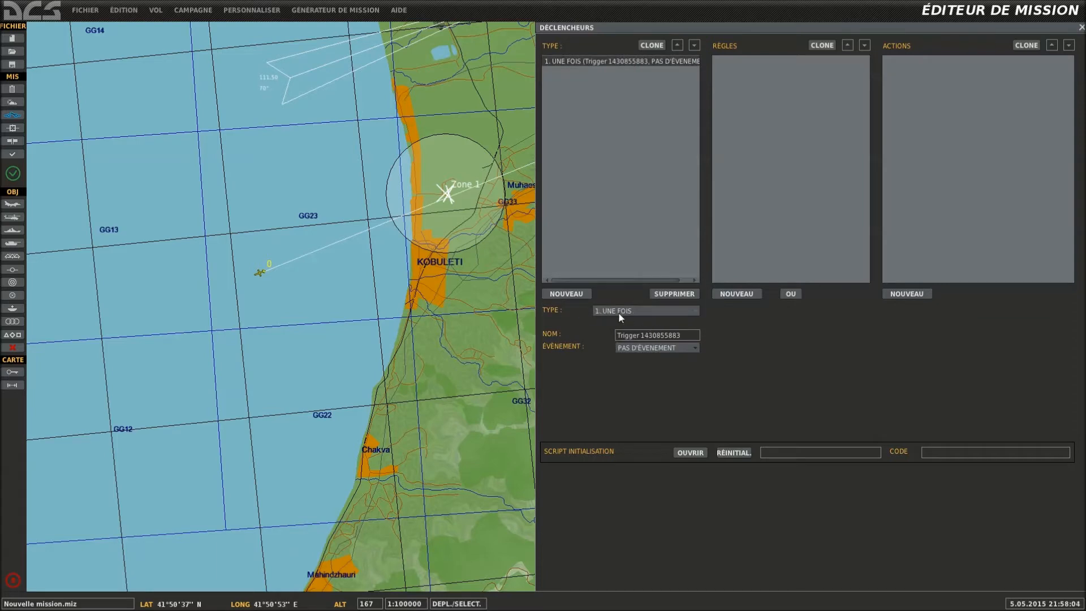
click(733, 295)
click(797, 312)
scroll(800, 335, down, 5)
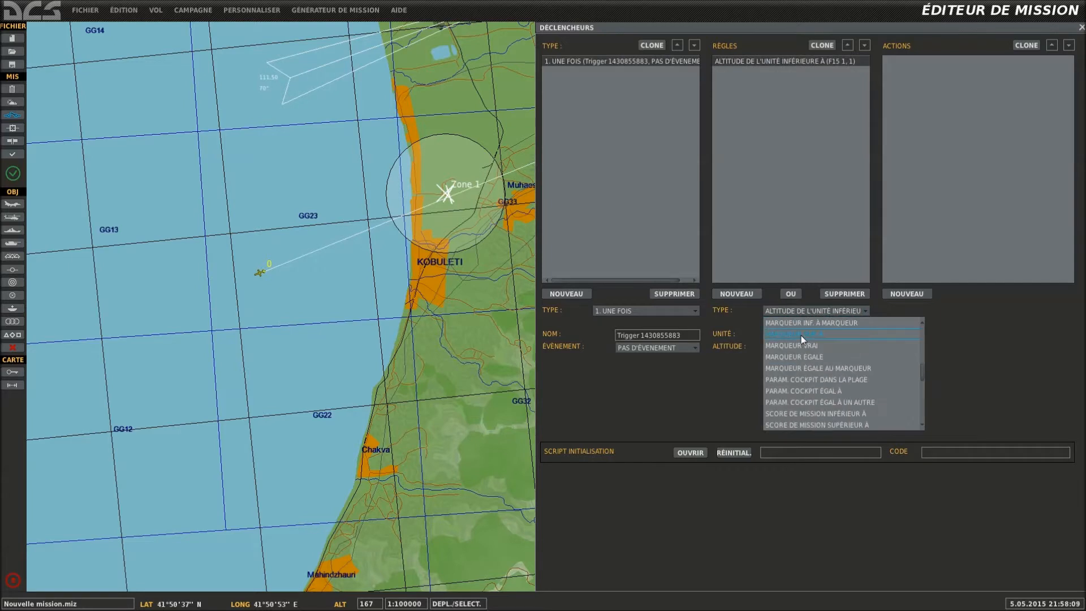
scroll(796, 373, down, 2)
scroll(816, 389, down, 1)
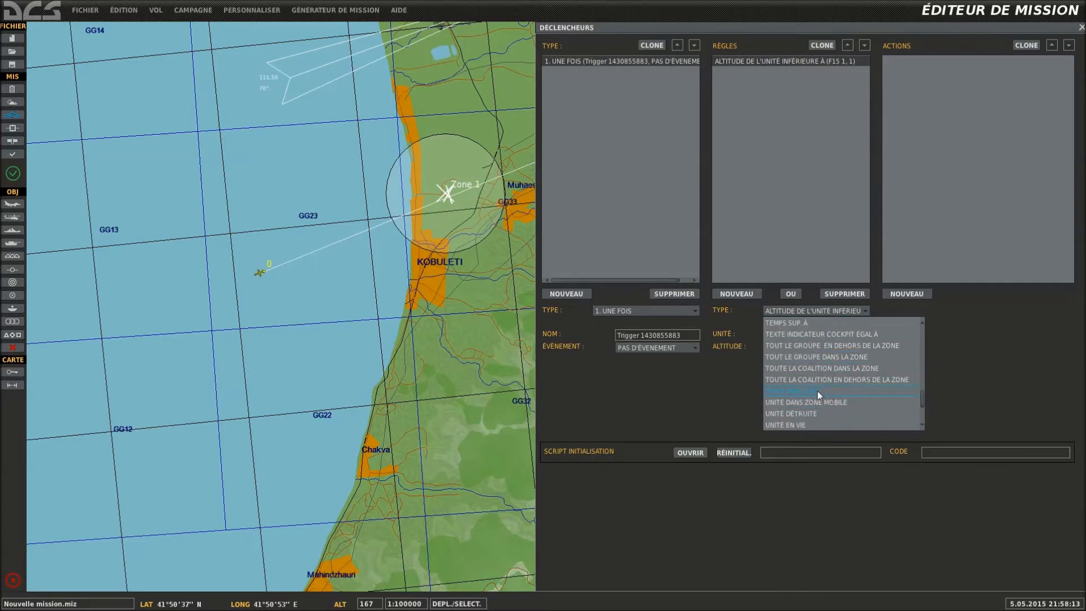
click(817, 390)
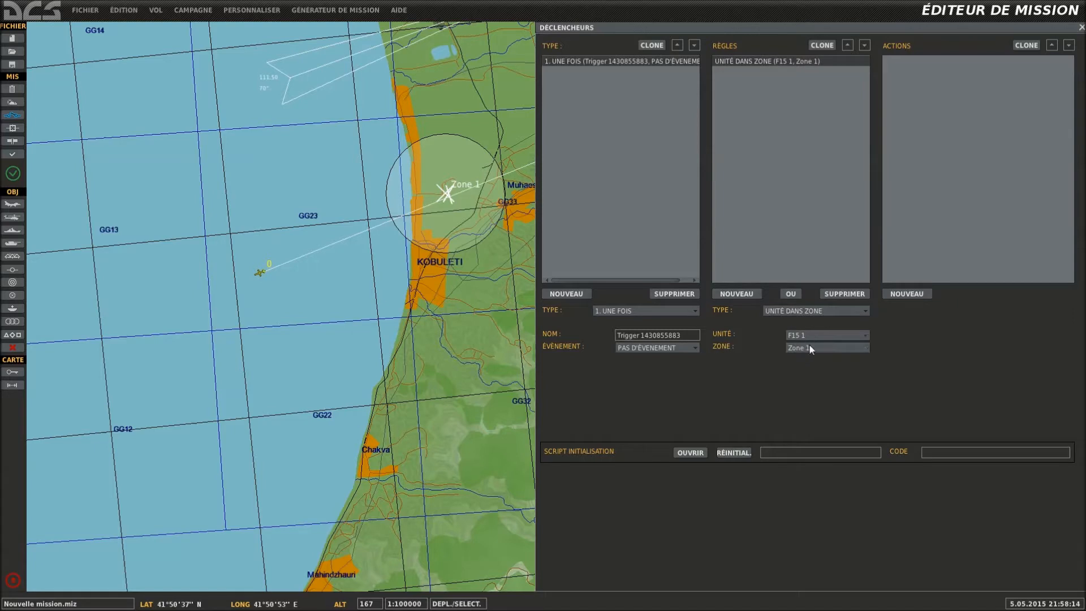
Add a MESSAGE action to the trigger with the text "F15 1 dans la zone".
click(905, 294)
click(976, 311)
scroll(975, 345, down, 8)
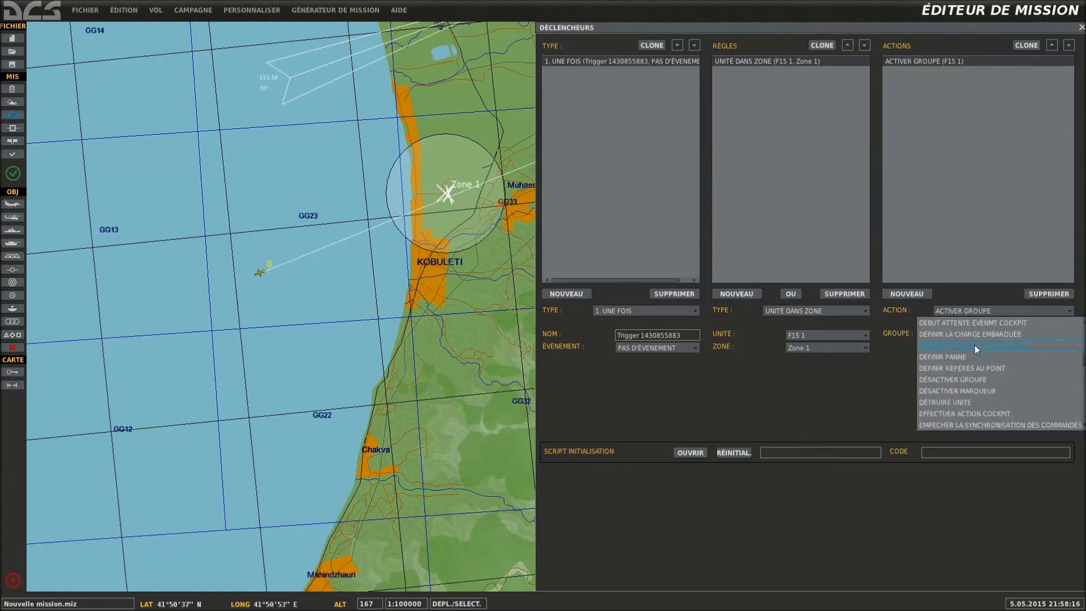
scroll(952, 383, down, 6)
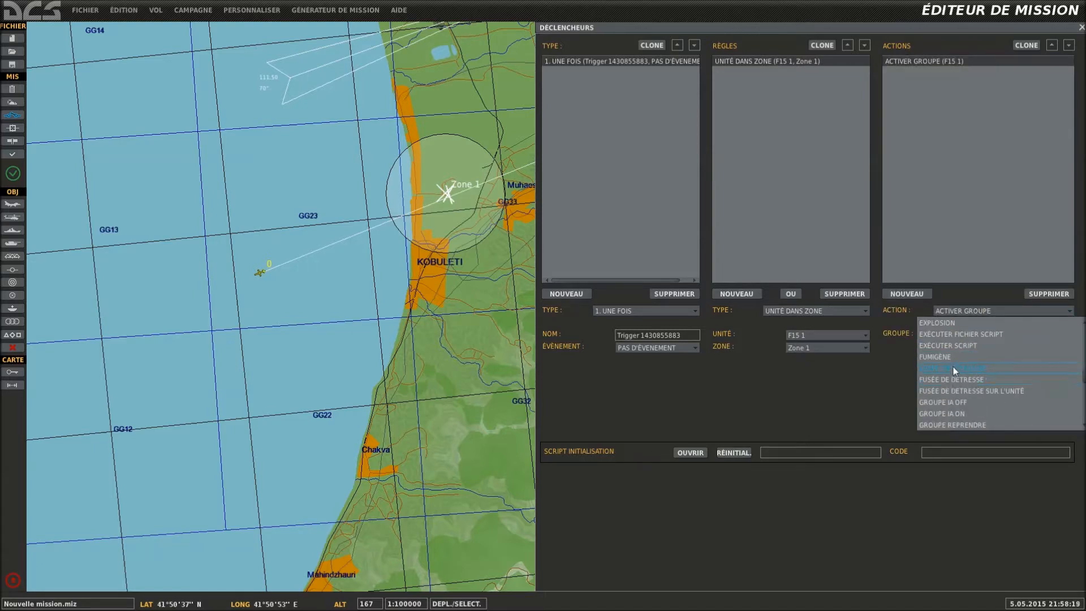
click(943, 380)
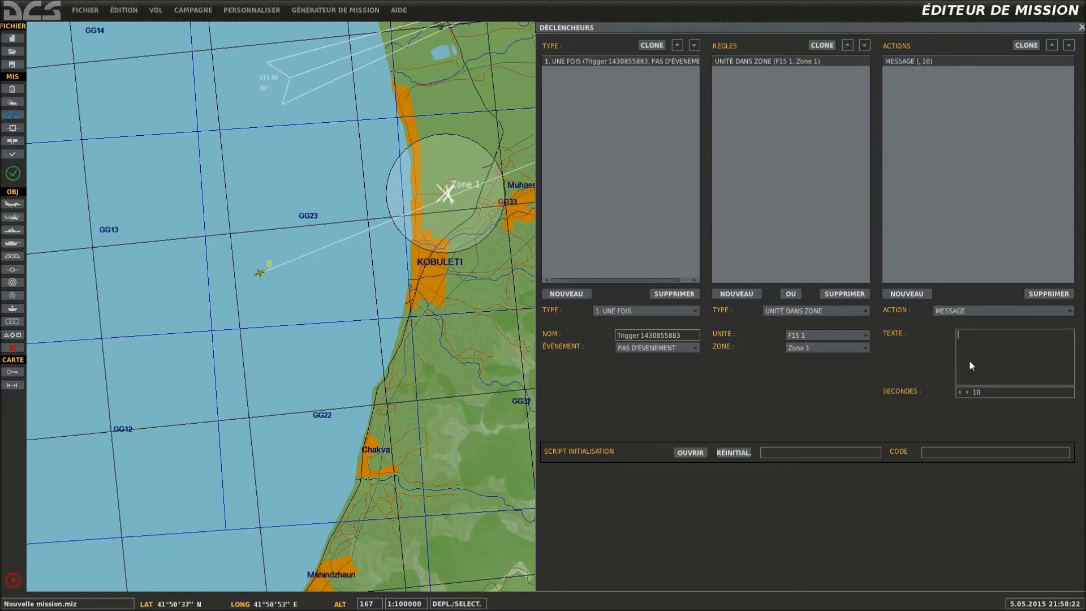
text(F15 1 dans la zone)
Move the F15 1 group's start point northeast, closer to Zone 1.
click(259, 273)
drag(260, 273, 341, 245)
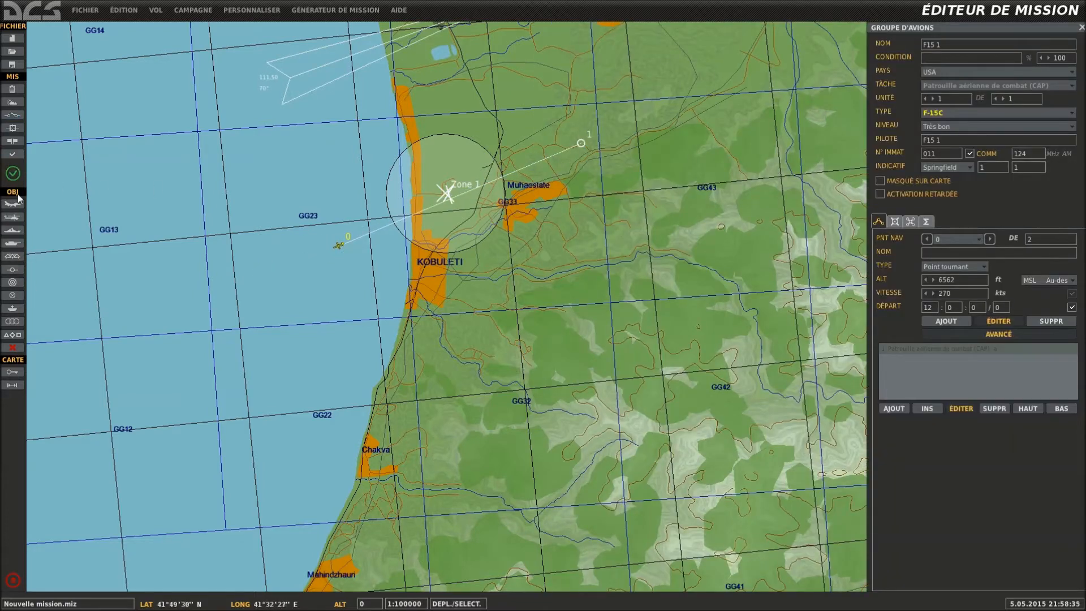
Launch the mission without saving the changes and switch to the in-mission map view.
click(16, 174)
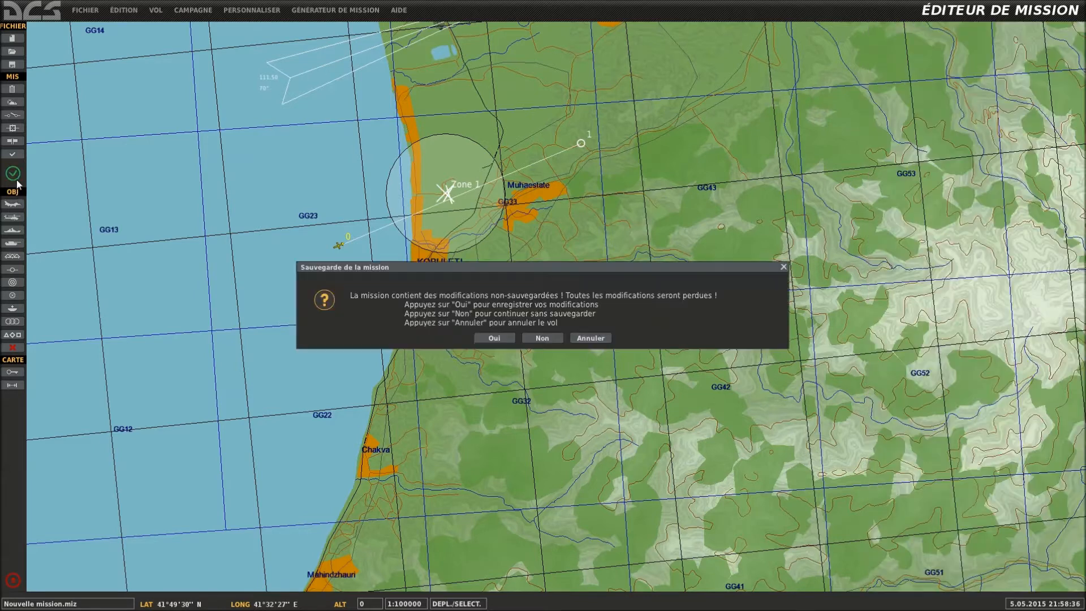
click(545, 338)
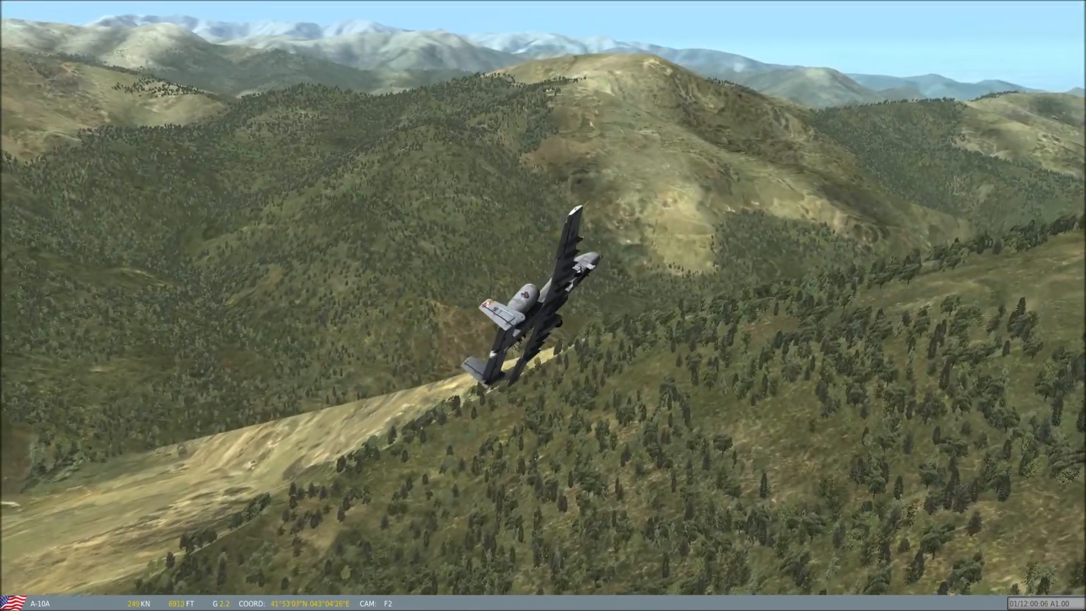
key(F10)
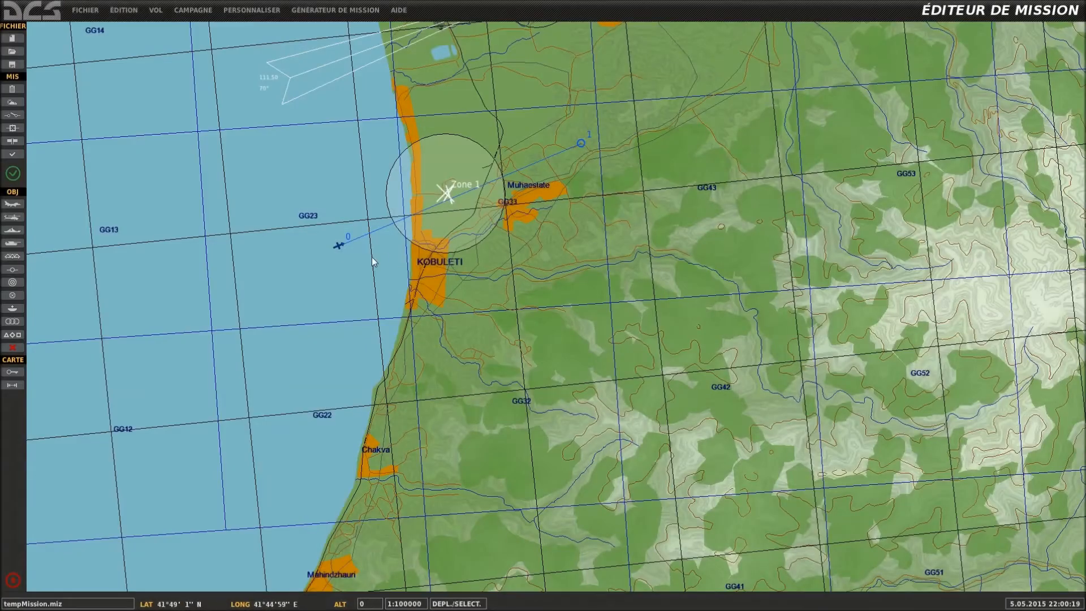
Change the existing trigger's MESSAGE action to ACTIVER MARQUEUR with flag 1.
click(12, 114)
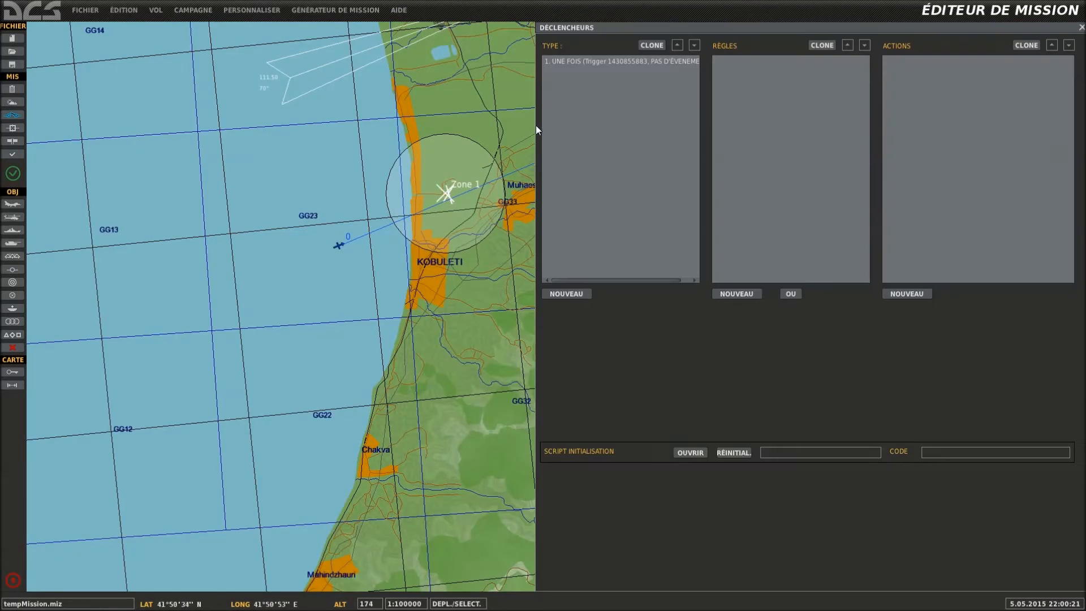
click(575, 63)
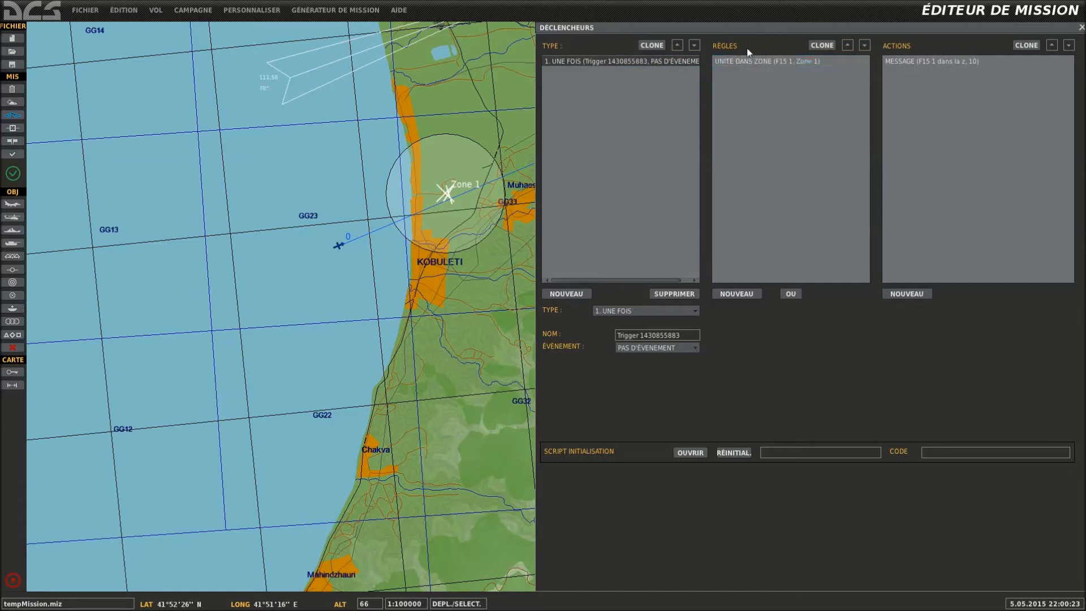
click(916, 67)
click(917, 64)
click(963, 310)
scroll(955, 331, up, 10)
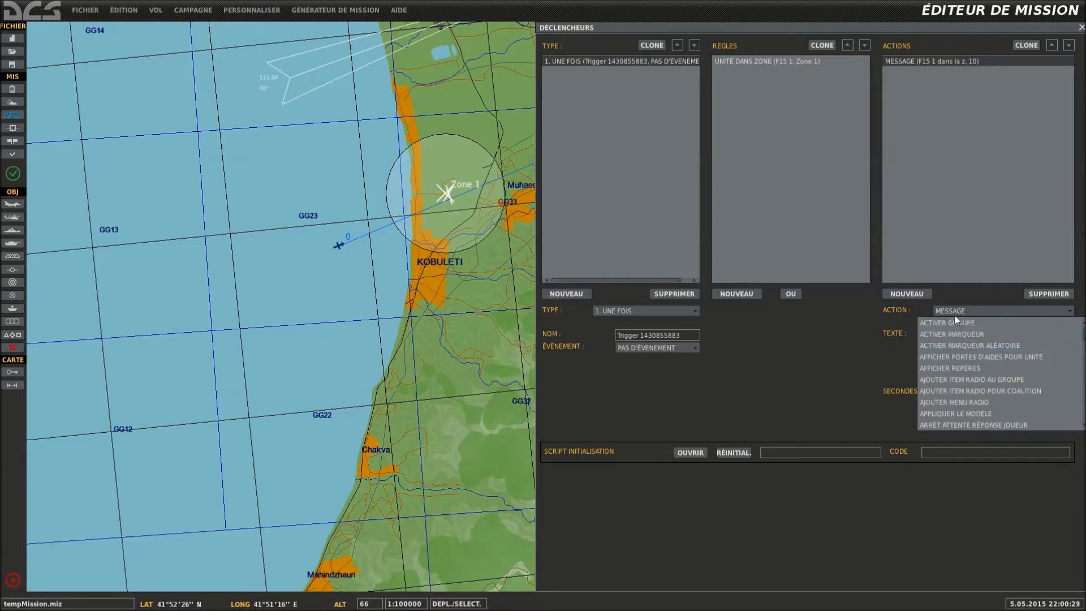
click(970, 334)
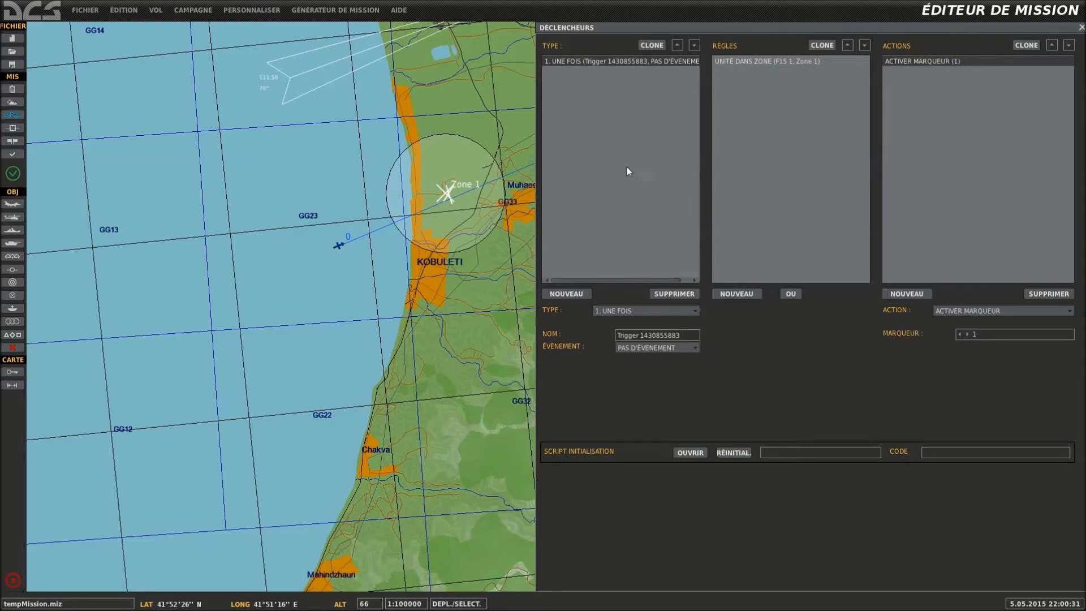
Create a second one-time trigger with a MARQUEUR VRAI rule for flag 1.
click(566, 293)
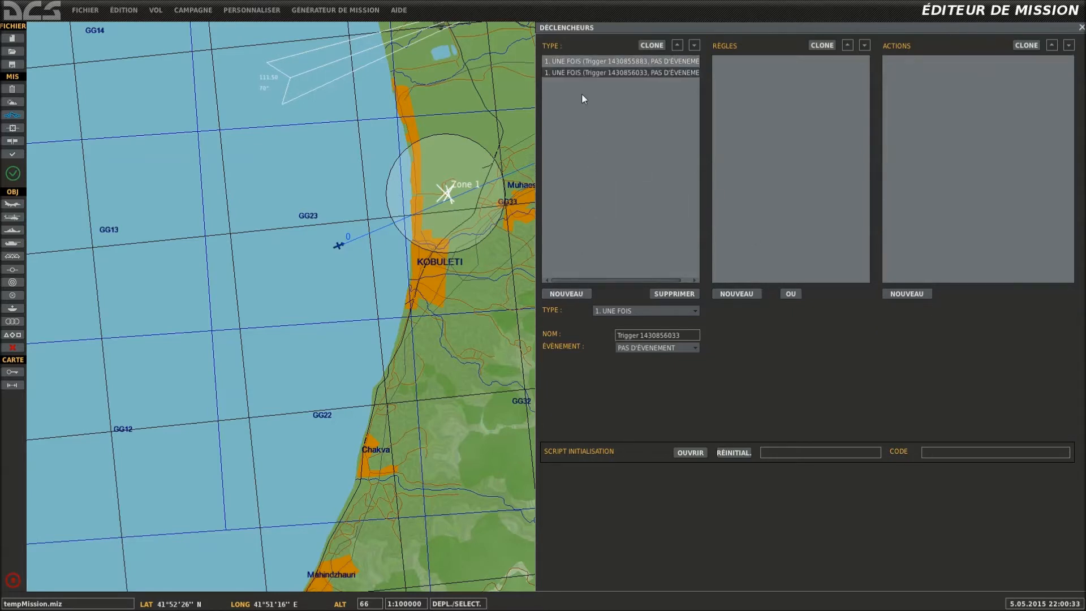
click(749, 293)
click(794, 312)
scroll(797, 348, down, 3)
scroll(797, 356, down, 5)
click(795, 345)
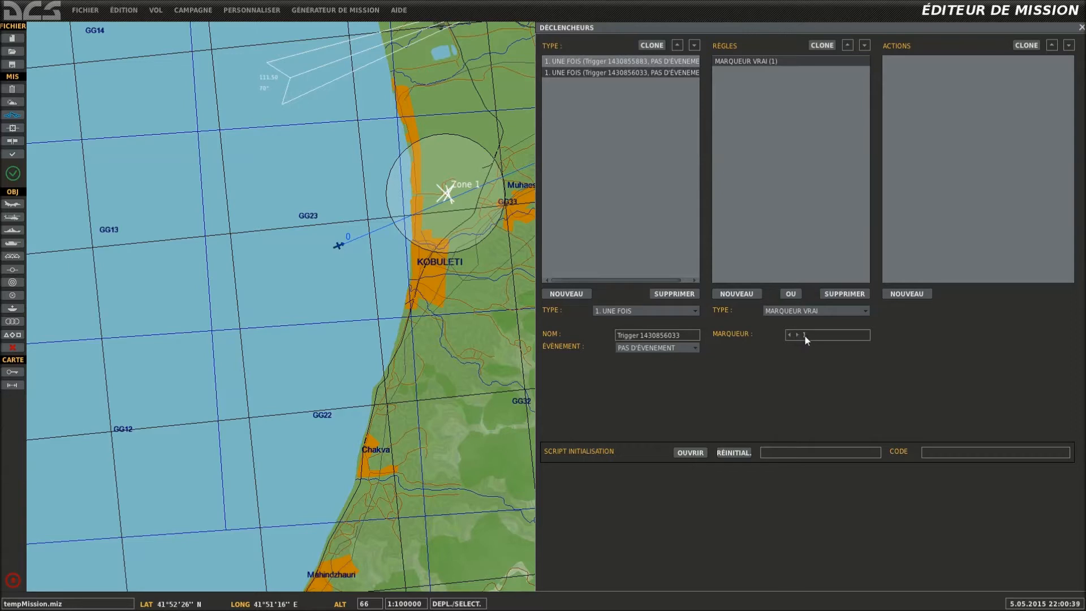
Add a MESSAGE action to the second trigger with the text "F15 C dans la zone".
click(906, 293)
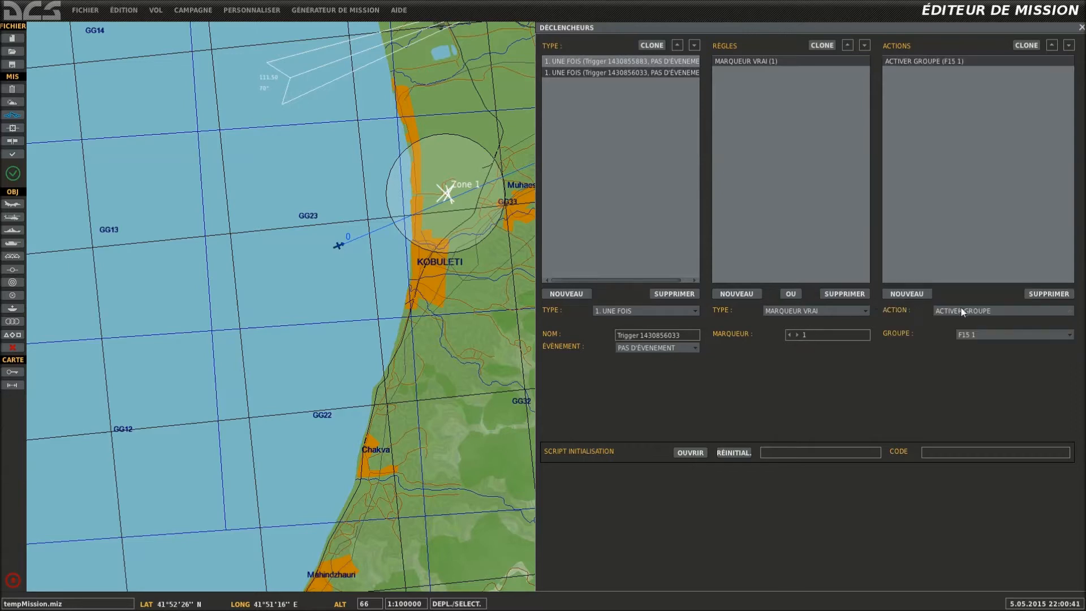
click(974, 312)
scroll(976, 352, down, 5)
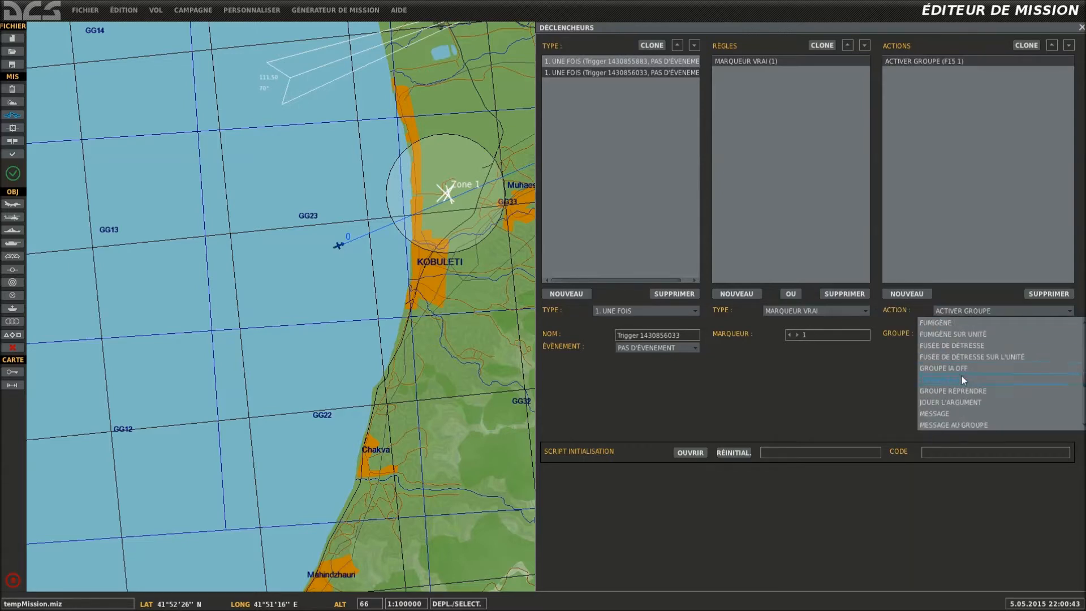
click(945, 345)
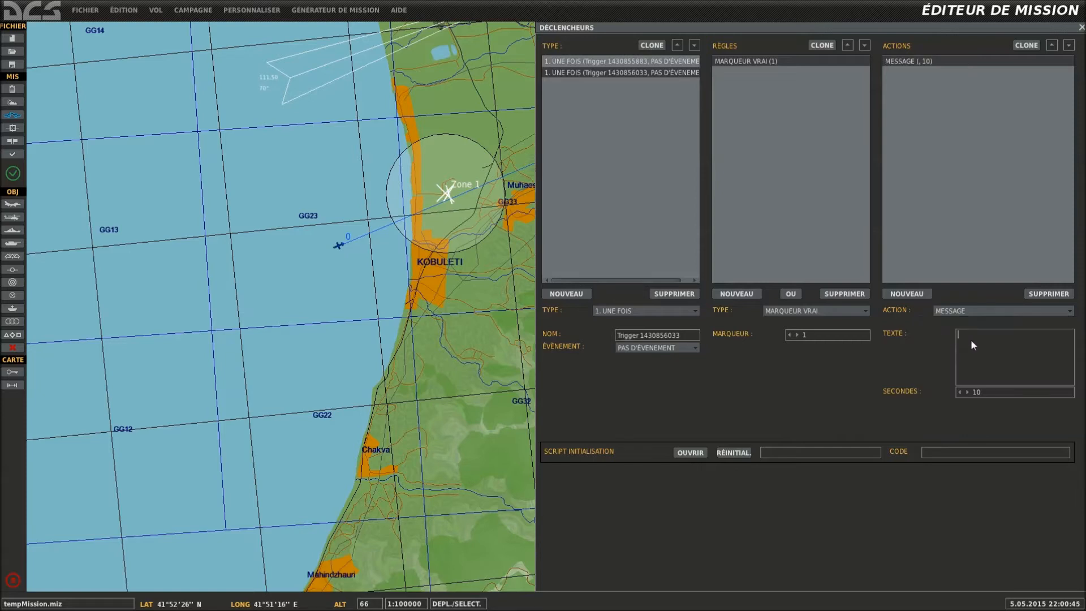
text(F15 C dans la zone)
Move the F15 1 group's start point slightly closer to Zone 1.
click(338, 245)
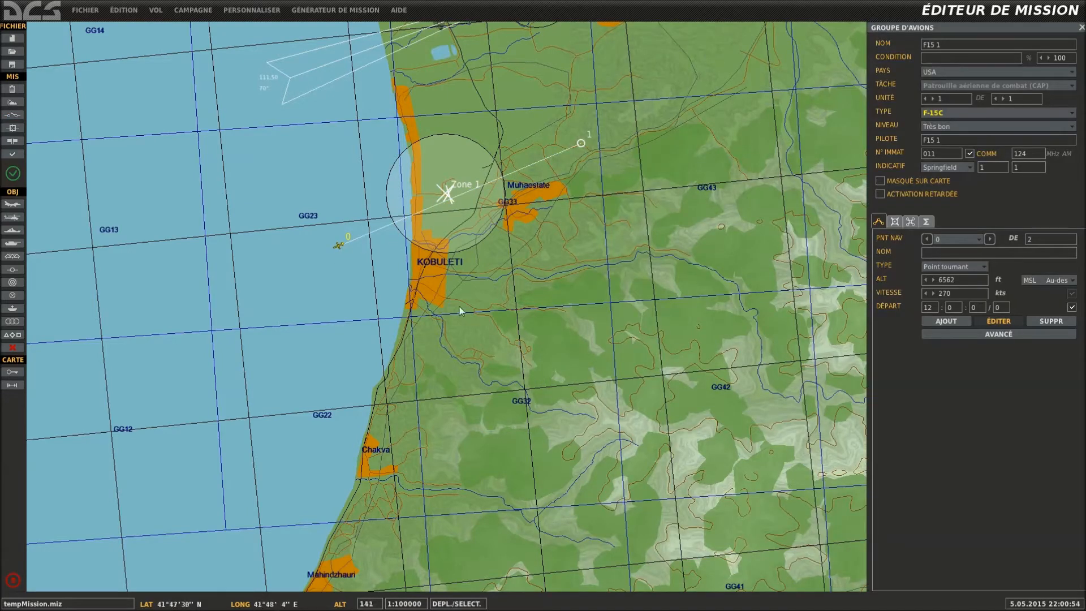
drag(337, 242, 350, 229)
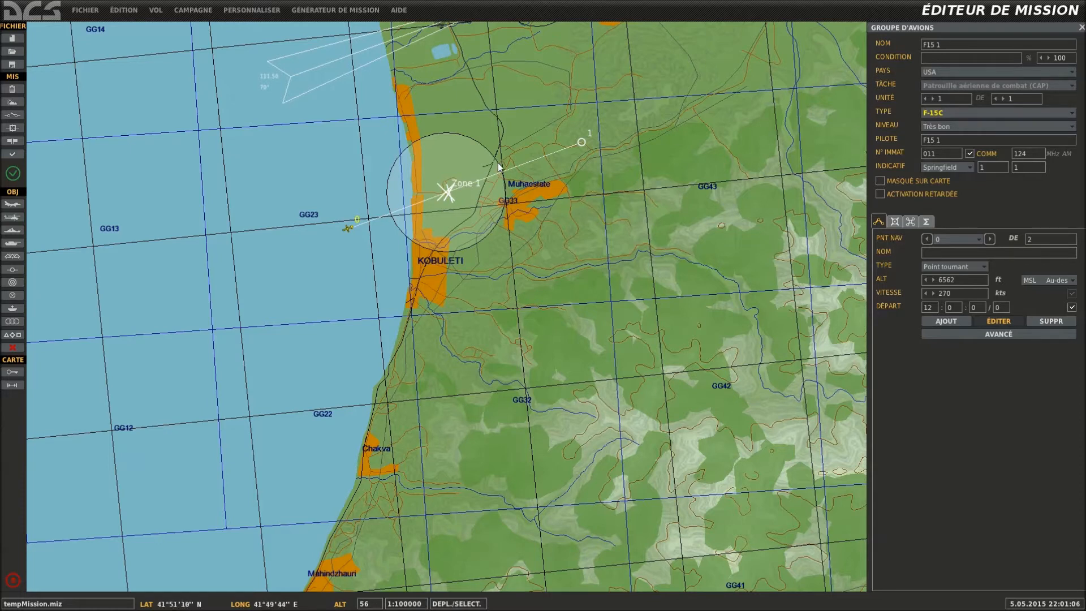
Test the flag triggers by launching the mission without saving and selecting the F-15C on the in-mission map.
click(18, 177)
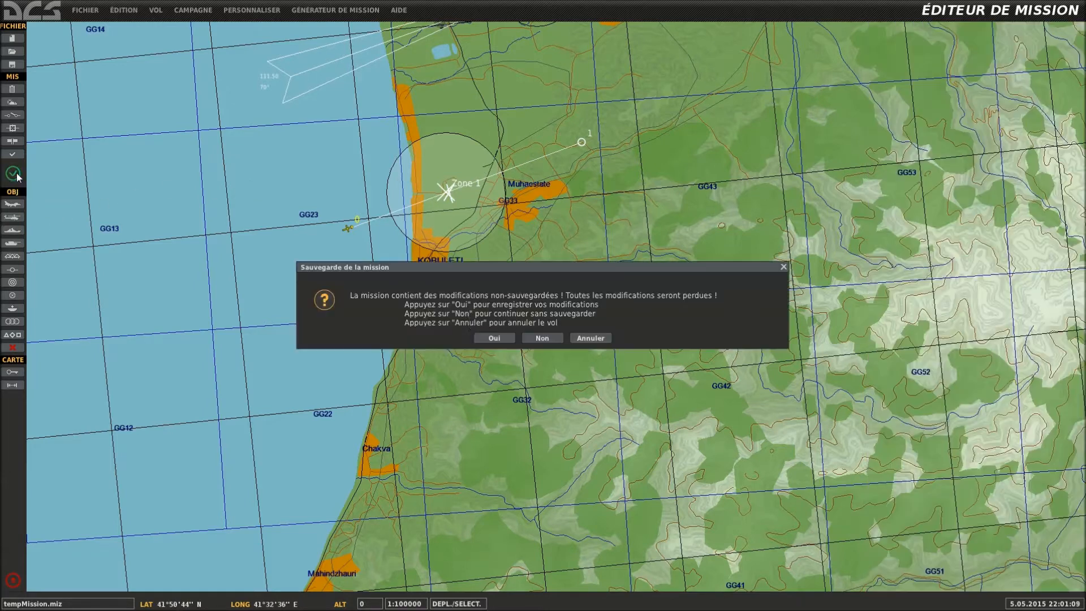
click(527, 333)
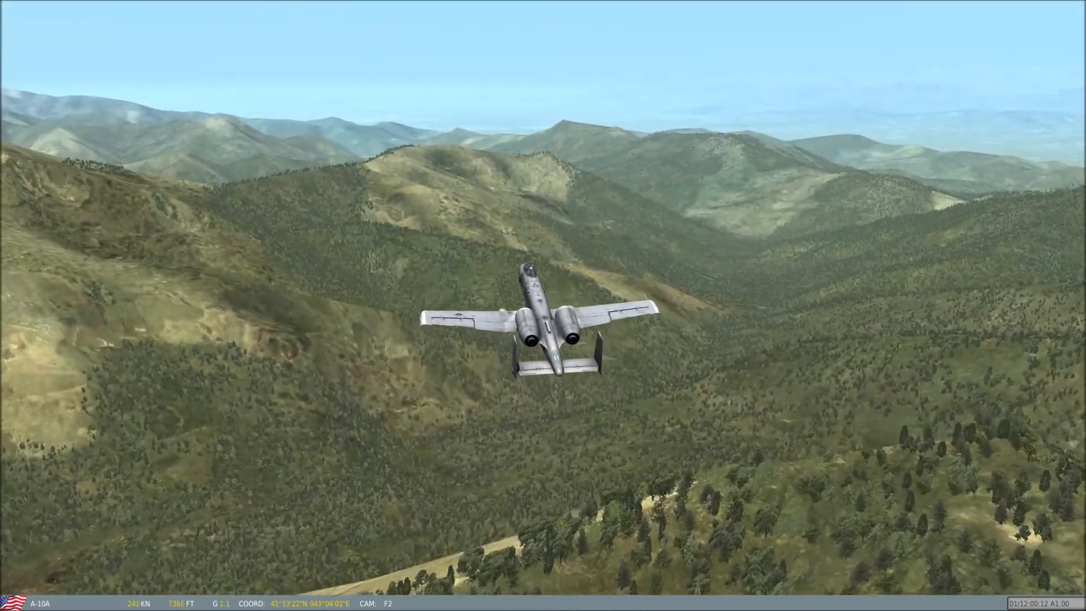
key(F10)
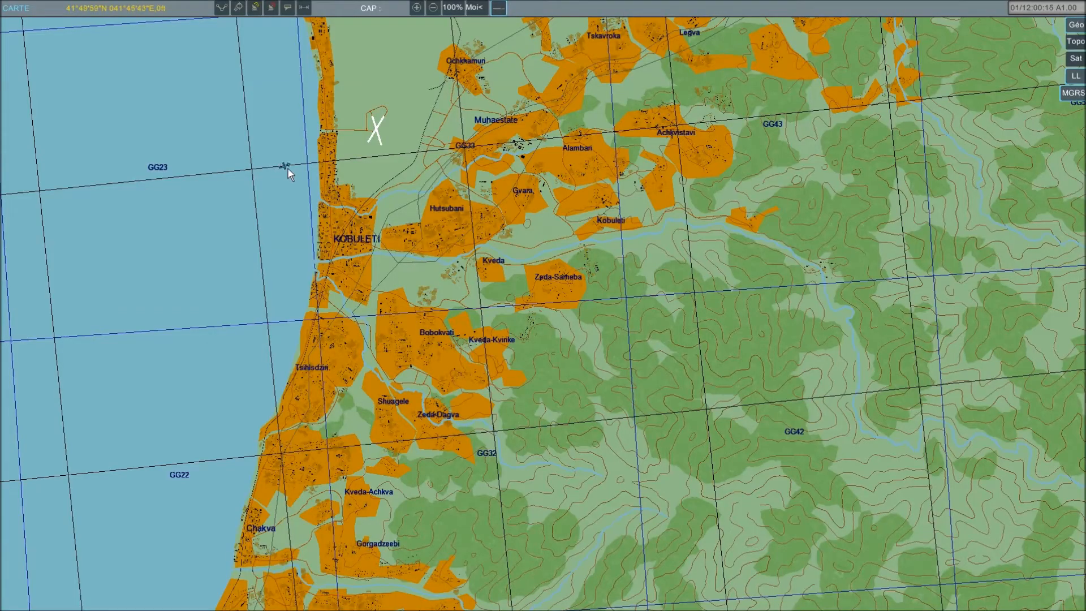
click(287, 166)
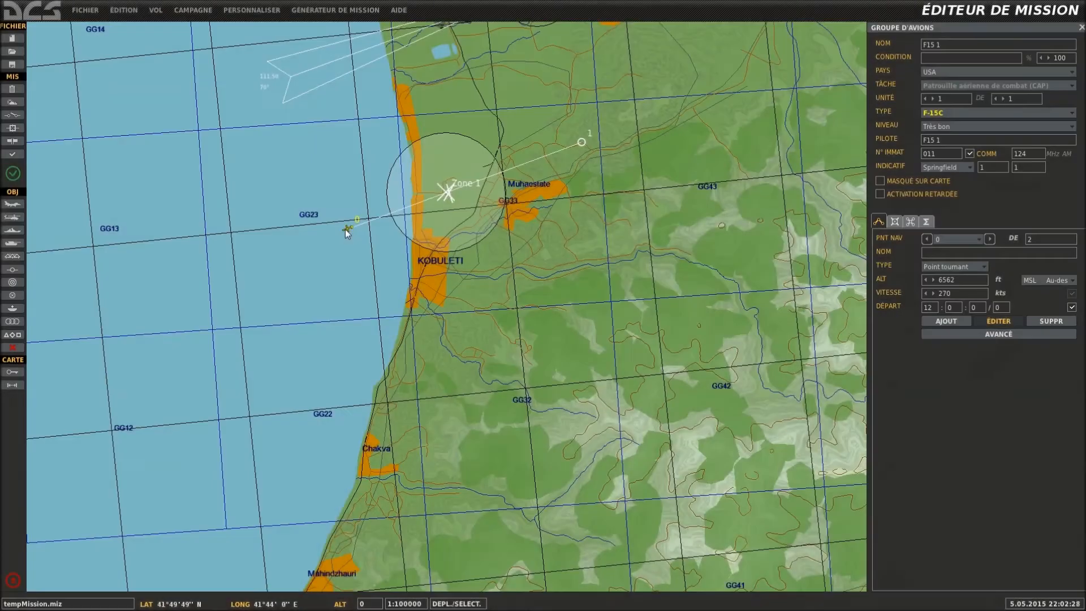
Replace the F15 1 group with a new F-15C group starting offshore west of Kobuleti, with one waypoint inside Zone 1.
click(227, 219)
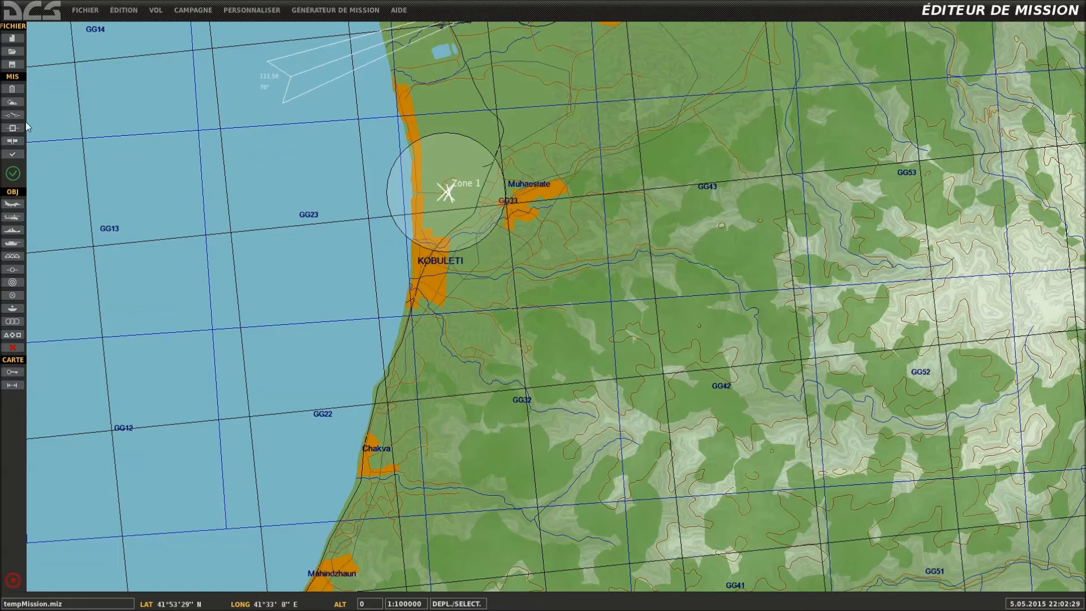
click(12, 204)
click(949, 111)
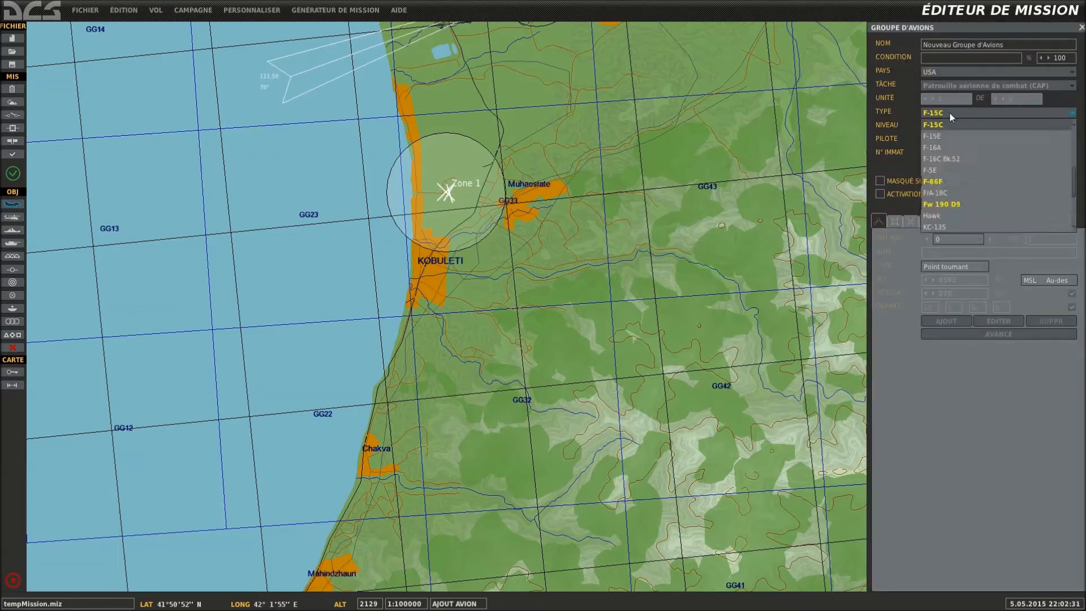
click(945, 120)
click(341, 254)
click(465, 179)
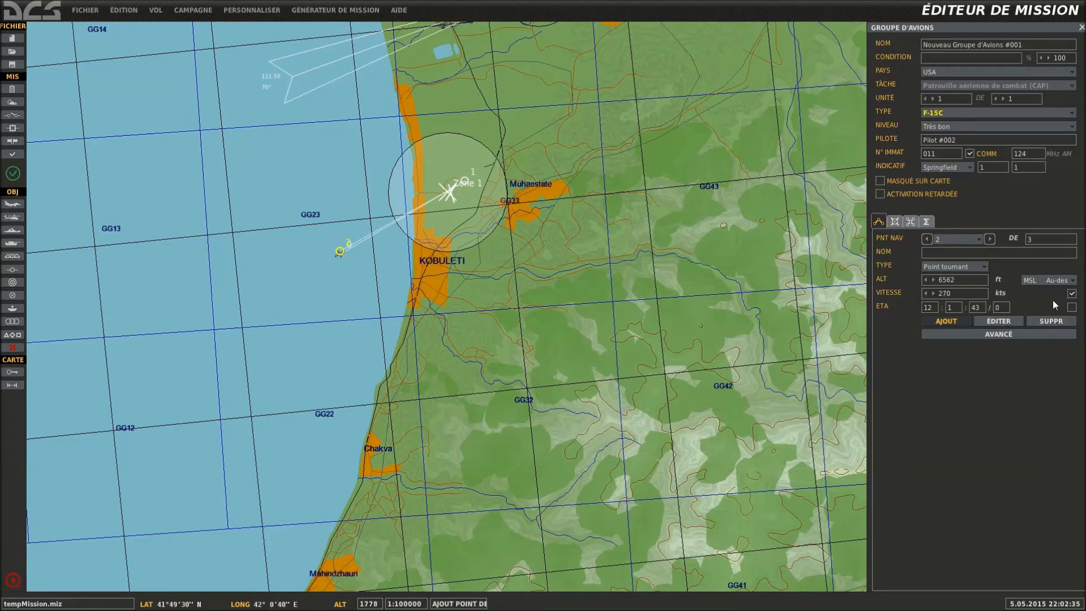
right_drag(825, 172, 827, 158)
click(344, 237)
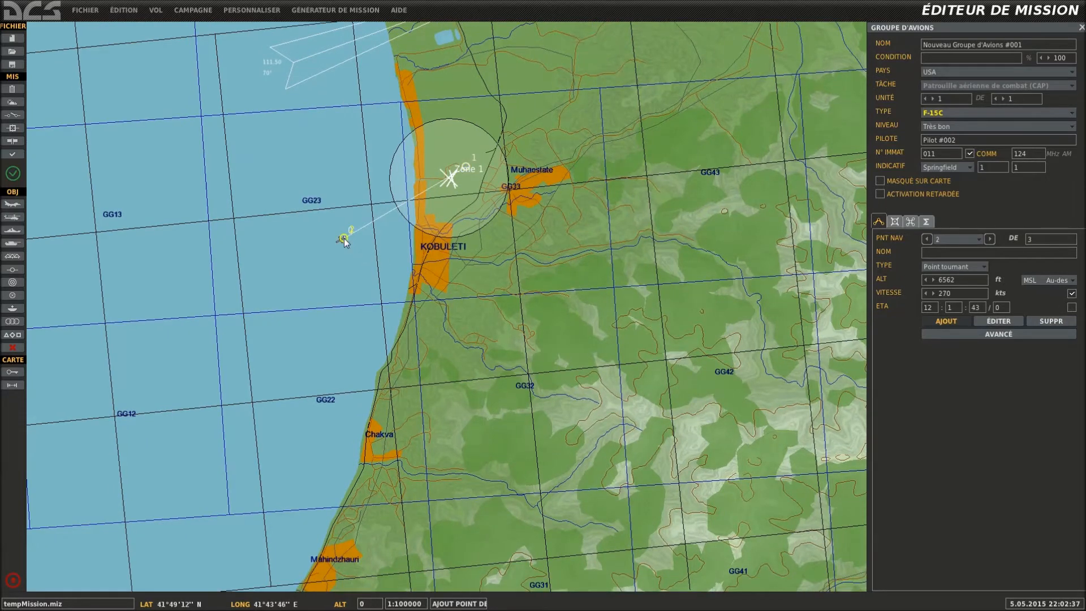
click(1043, 321)
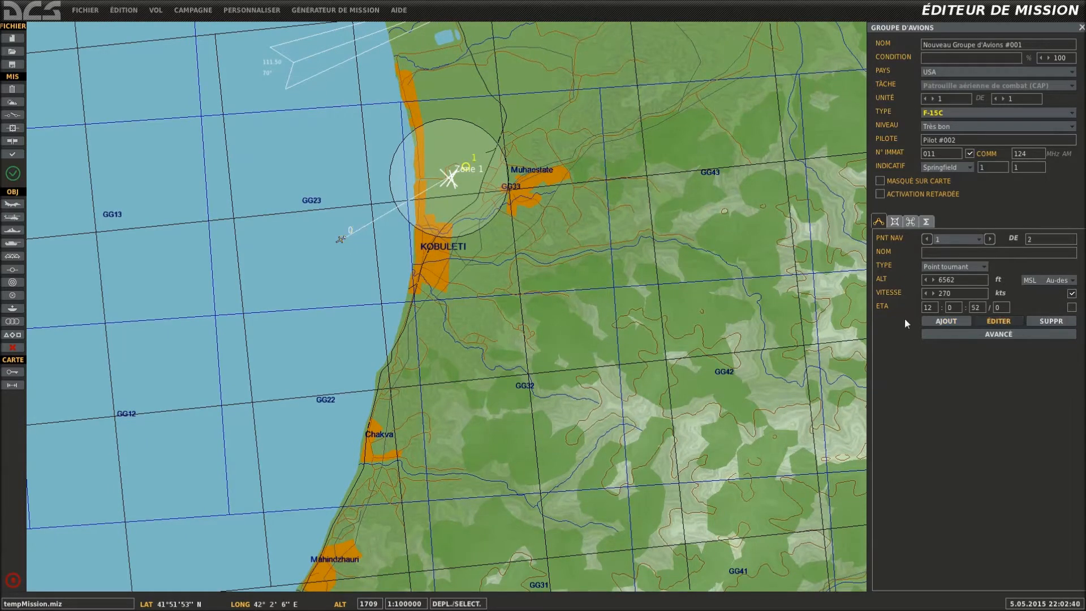
Name the new aircraft group "F 15" and its pilot "F 15 1".
right_drag(319, 244, 303, 238)
drag(1022, 44, 863, 47)
text(F 15)
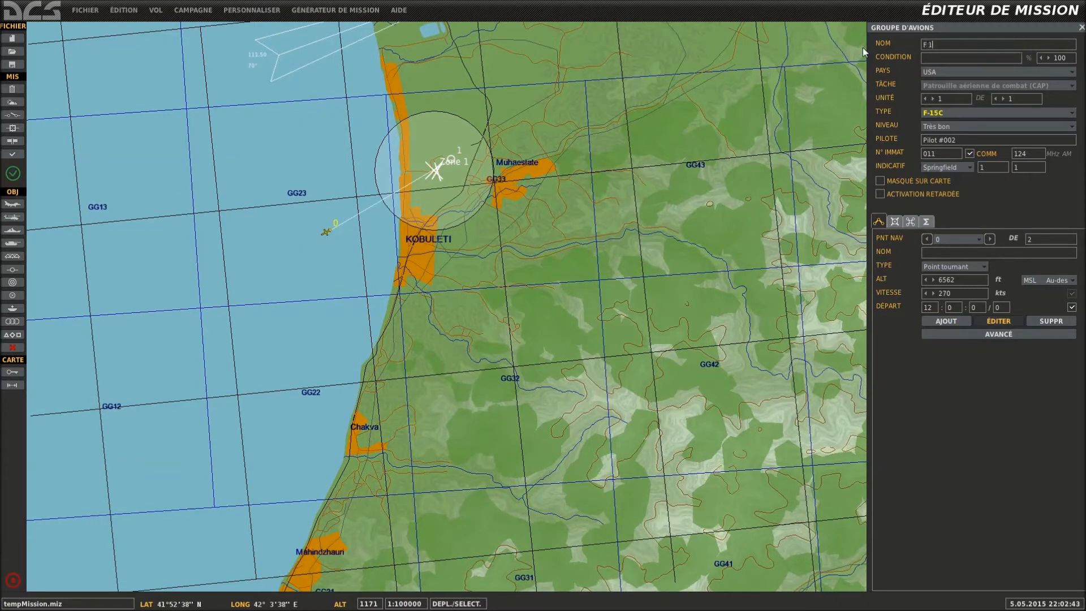
click(961, 127)
click(903, 127)
text(F 15 1)
click(490, 273)
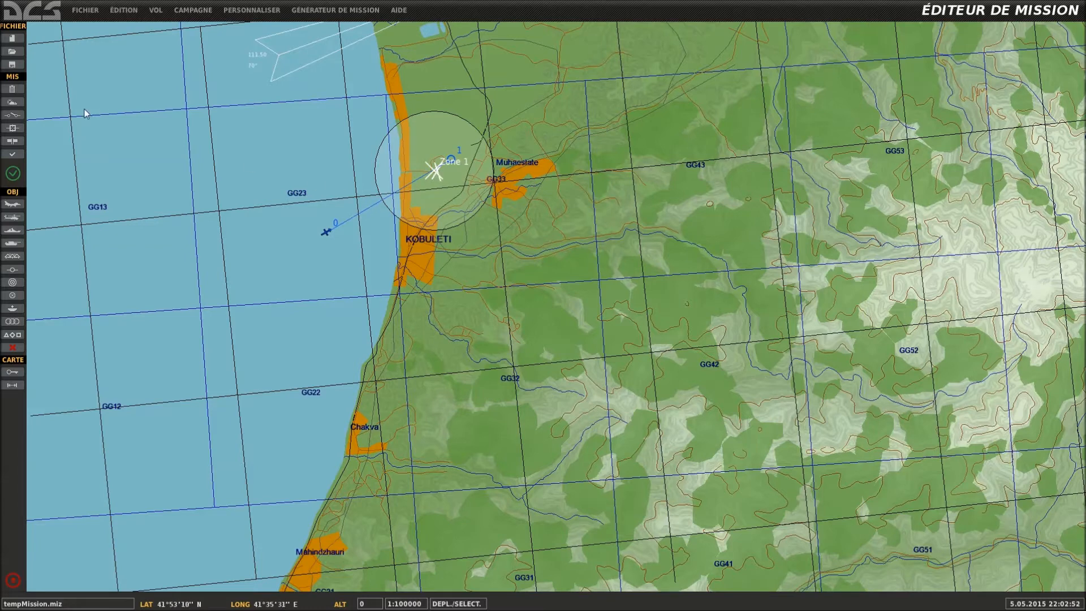
Add a UNITÉ DANS ZONE rule to the first trigger for unit F 15 1 in Zone 1.
click(13, 114)
click(594, 62)
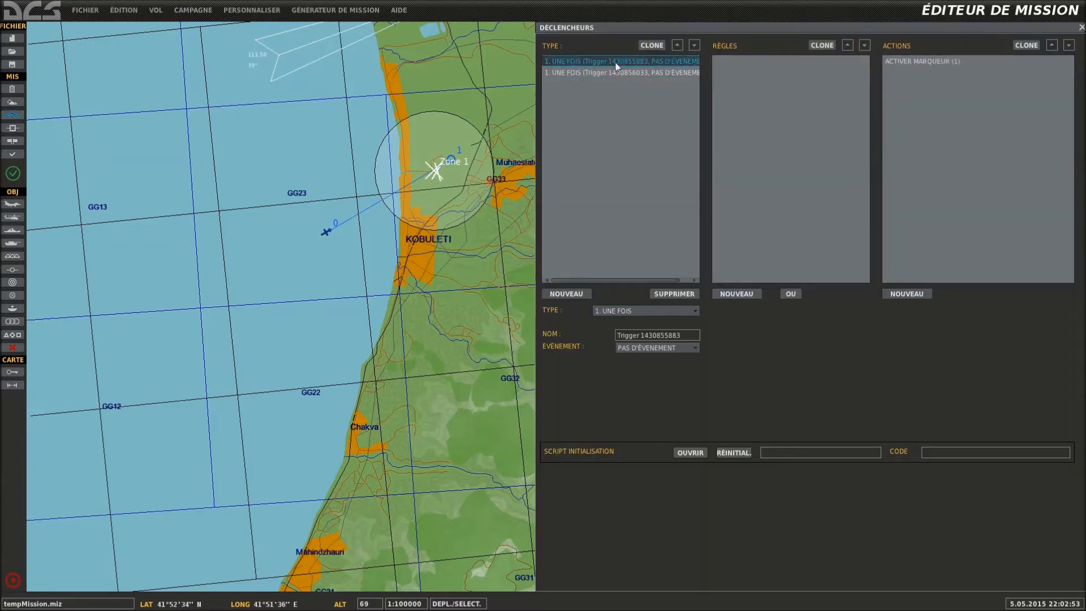
click(736, 293)
click(808, 311)
scroll(824, 361, down, 3)
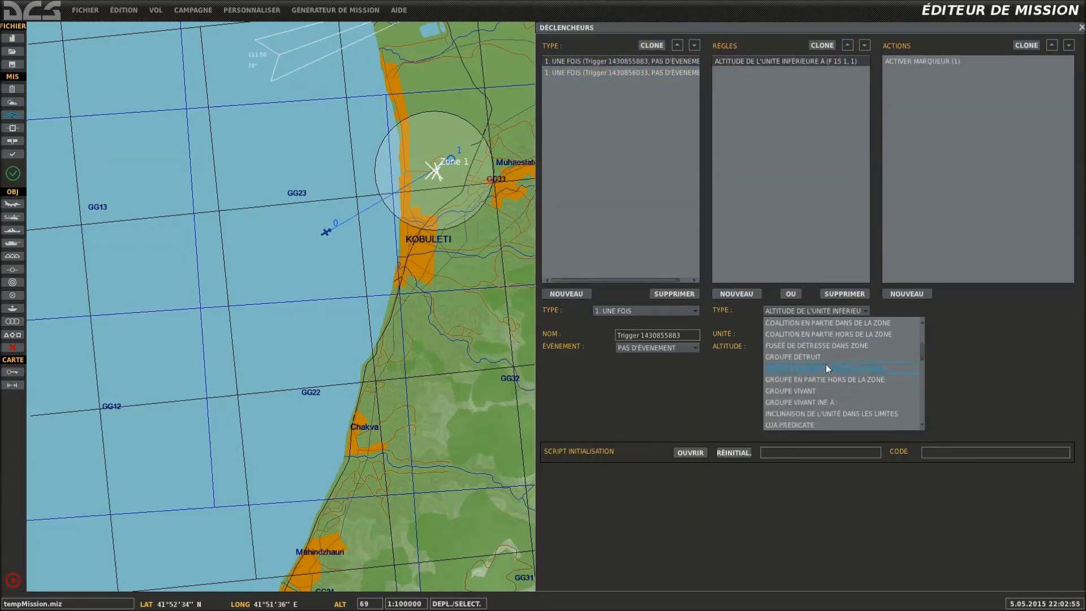
scroll(826, 368, down, 6)
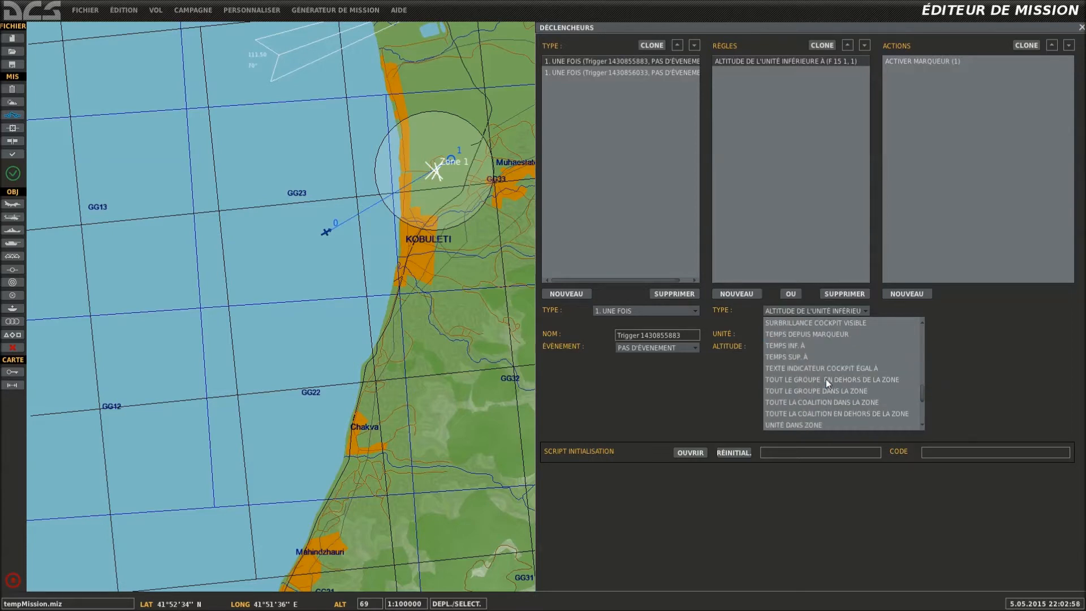
click(797, 425)
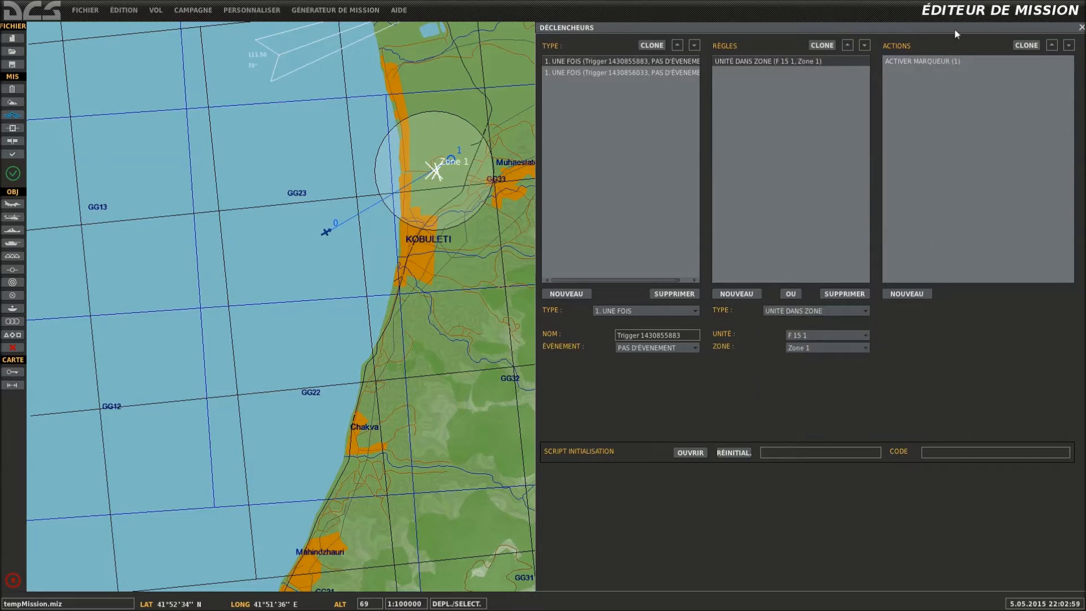
Review the rules and actions of both triggers to check how flag 1 links them.
click(675, 72)
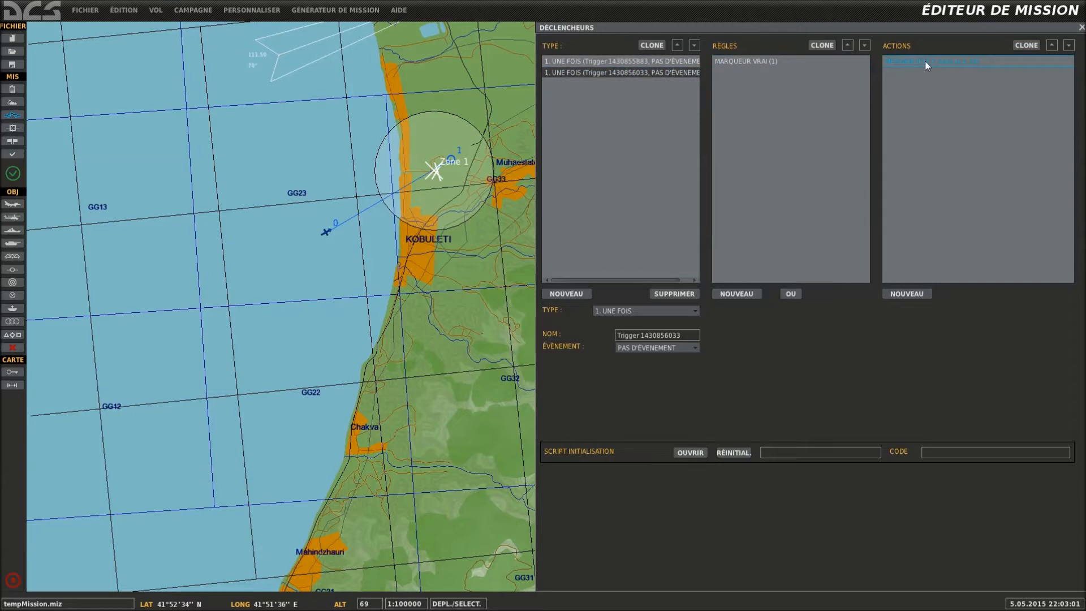
click(653, 61)
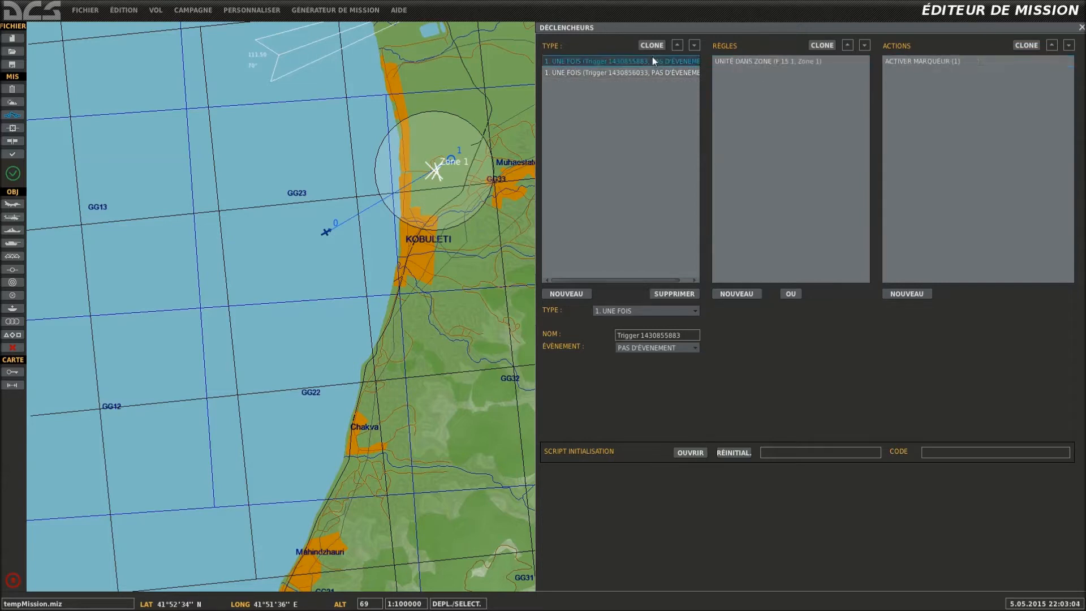
click(768, 63)
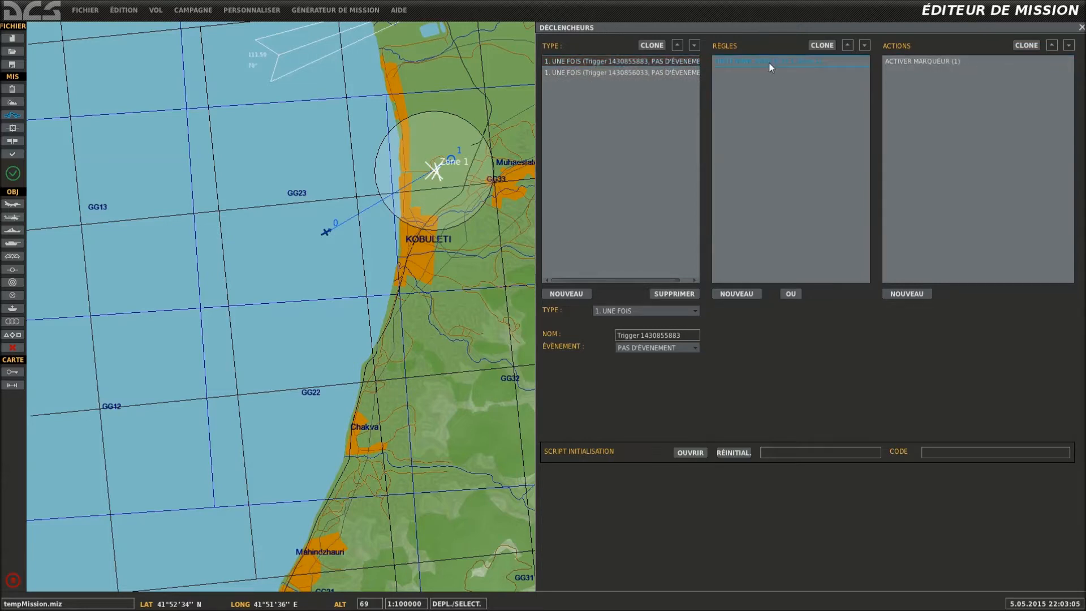
click(899, 62)
click(927, 63)
click(622, 72)
click(744, 61)
click(932, 65)
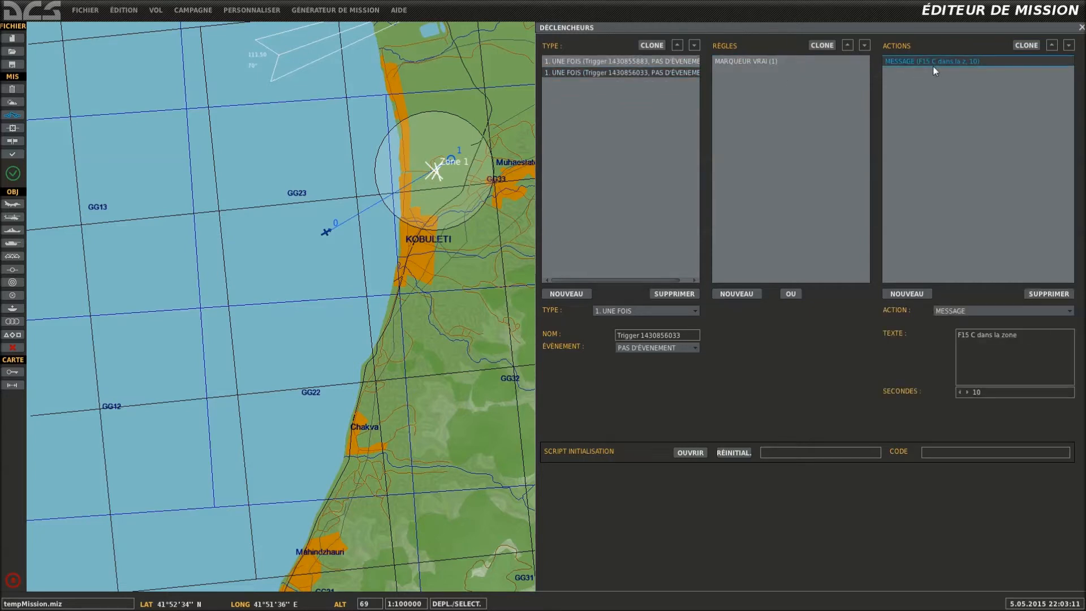
Change the second trigger's rule to TEMPS DEPUIS MARQUEUR with flag 1 and 30 seconds, and close the trigger settings.
click(755, 63)
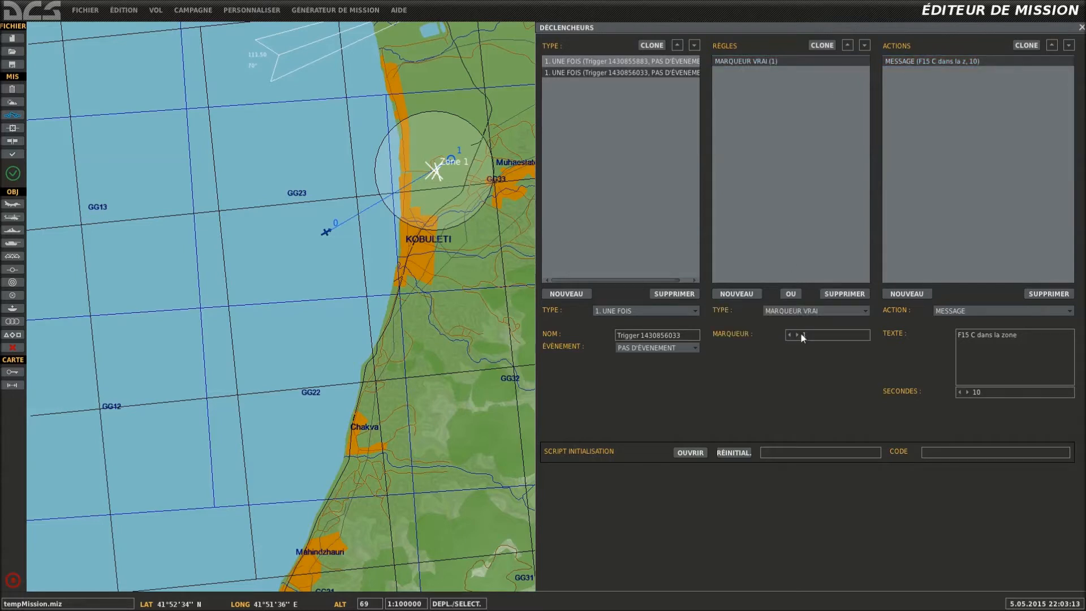
click(799, 313)
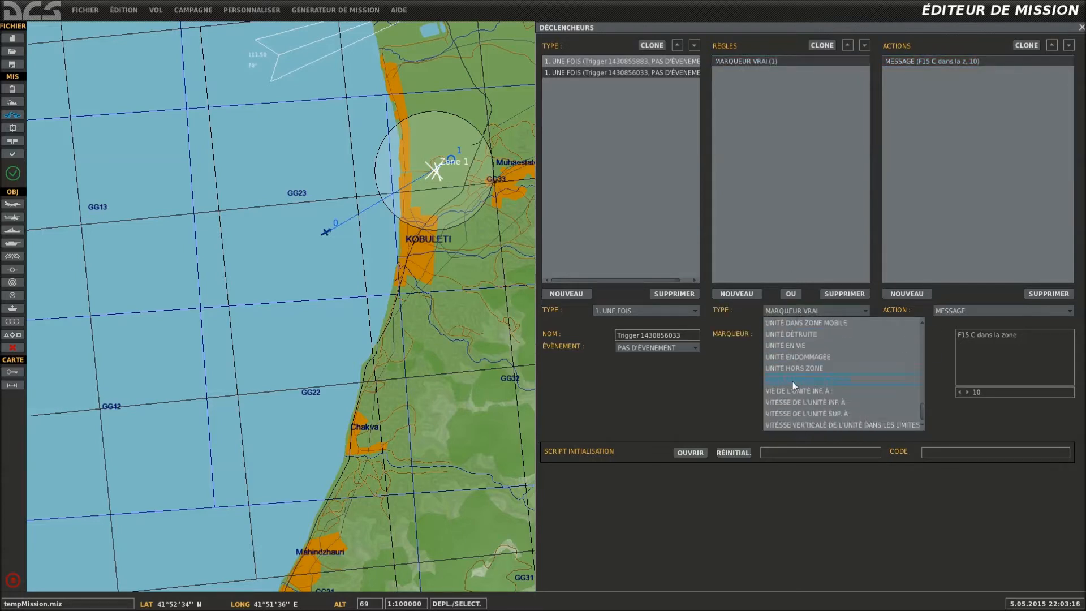
scroll(796, 388, up, 3)
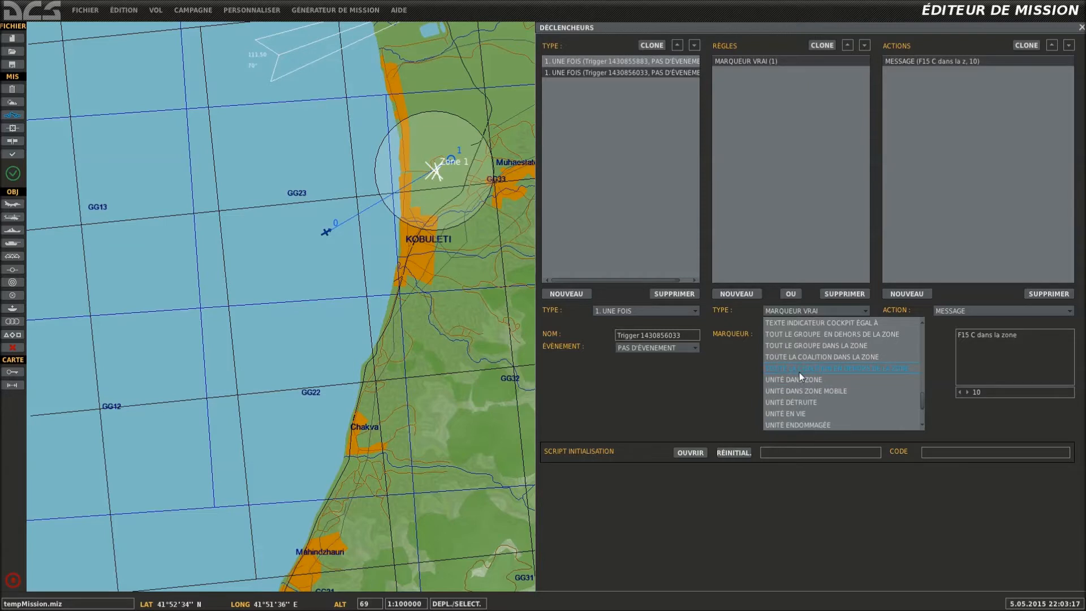
click(815, 323)
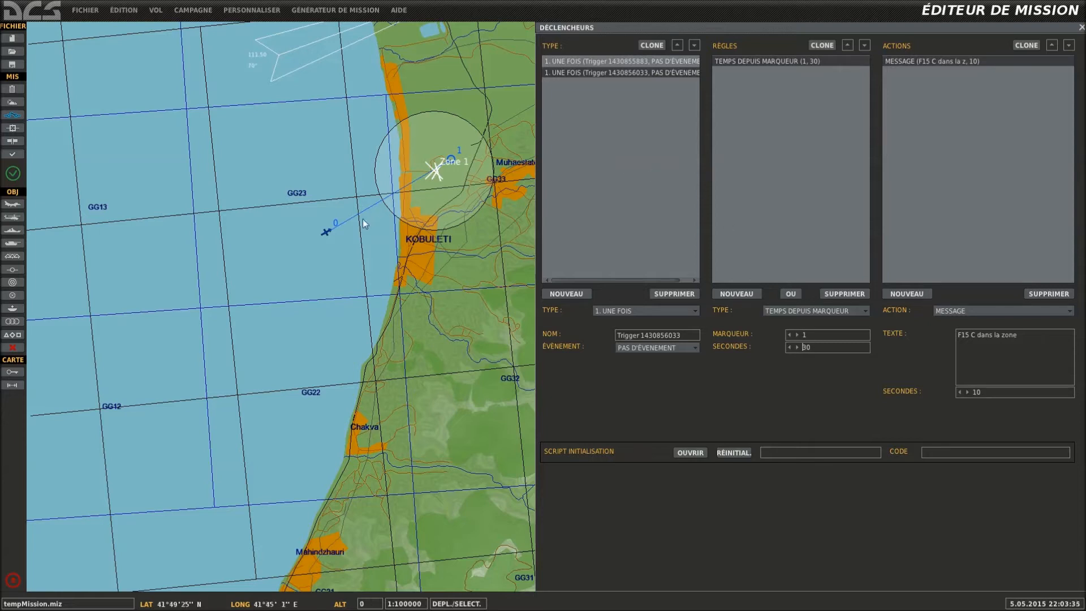
click(459, 303)
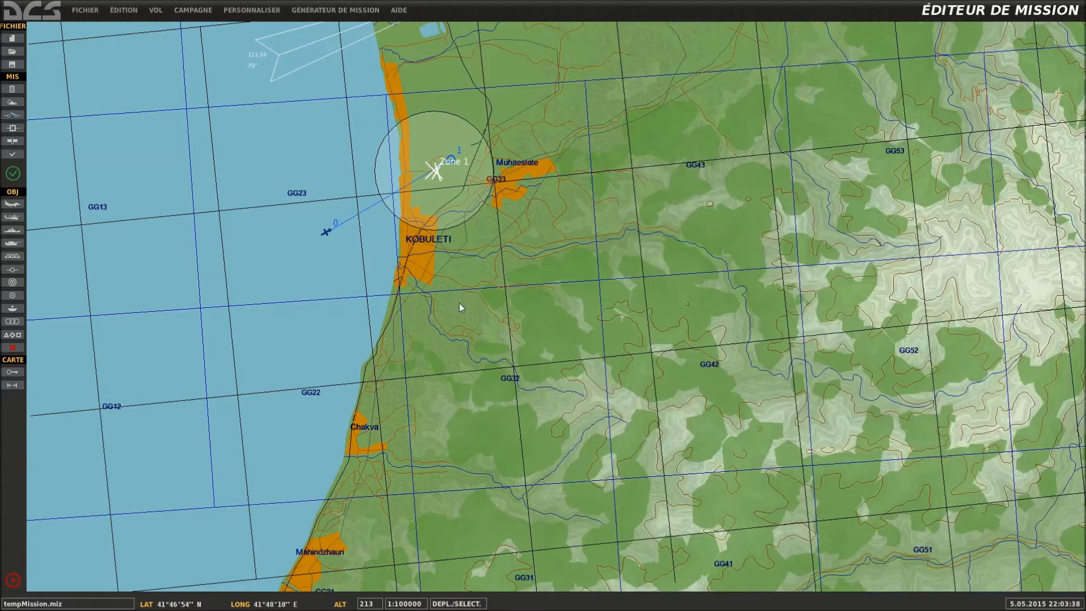
Add a trigger zone with radius 3000 just south of Laituri, northeast of Zone 1.
scroll(456, 175, up, 1)
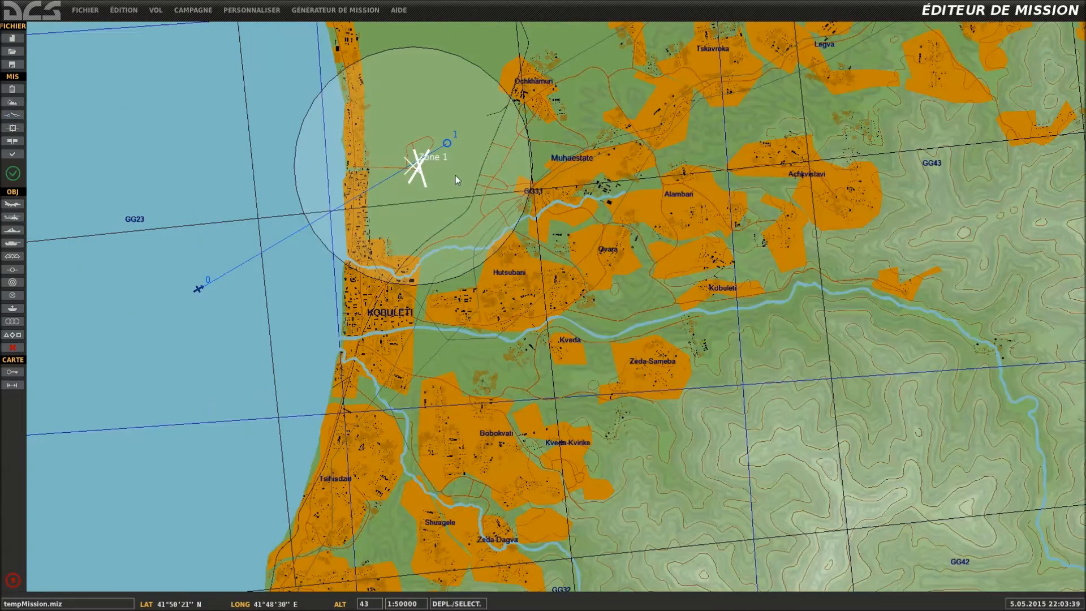
scroll(456, 175, down, 2)
scroll(496, 155, up, 2)
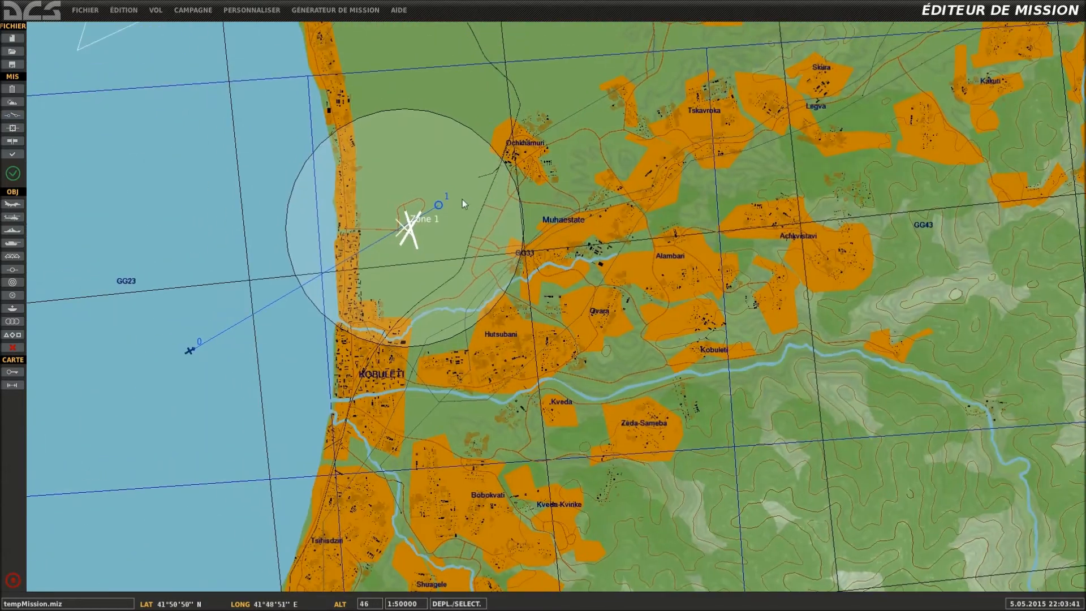
click(405, 227)
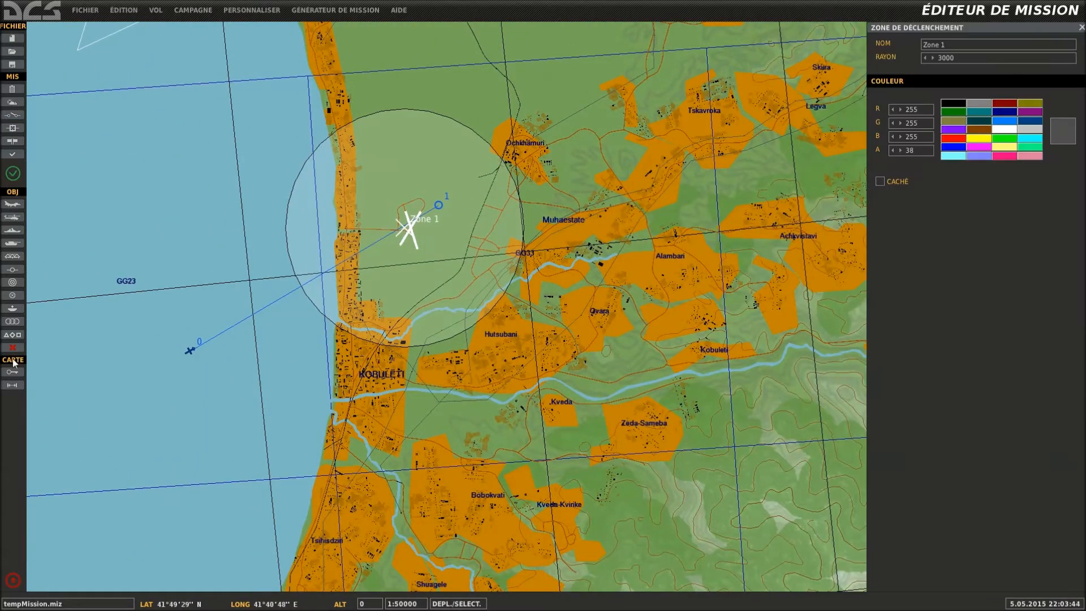
click(13, 297)
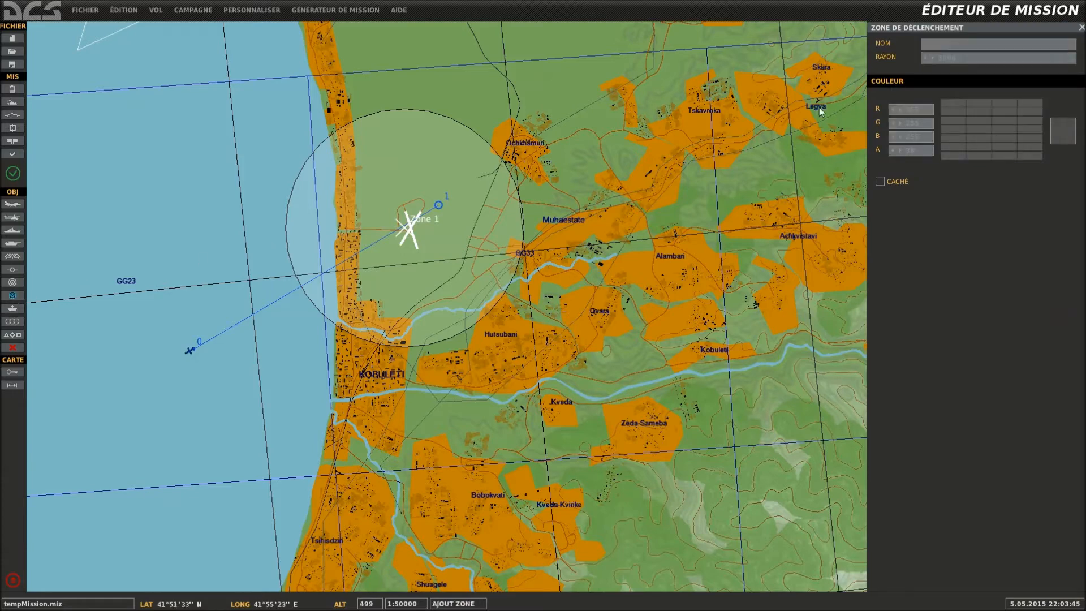
scroll(643, 110, down, 1)
right_drag(675, 45, 538, 220)
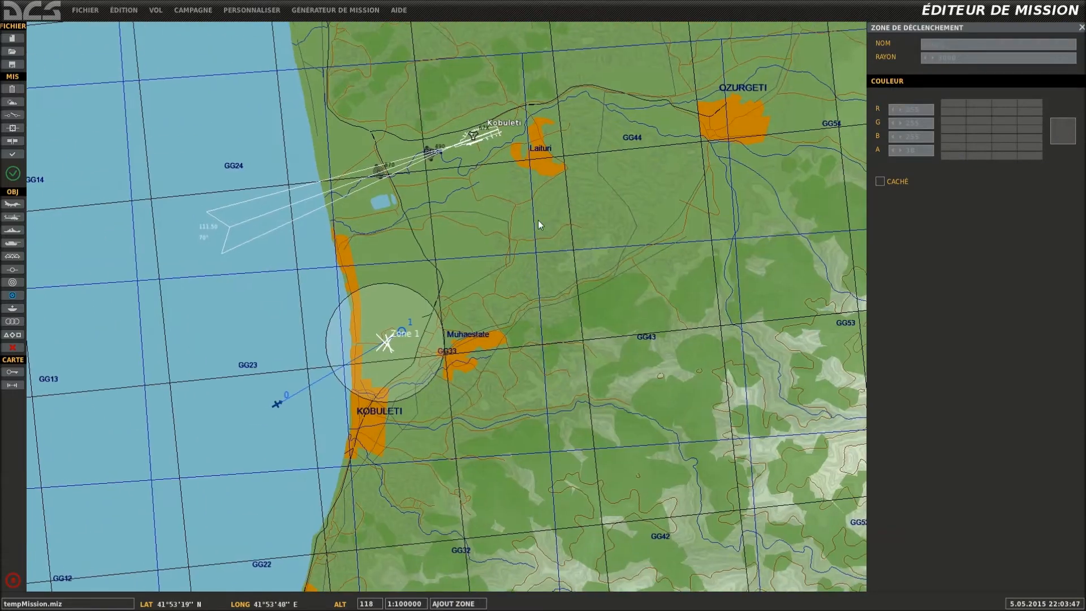
click(521, 180)
key(Escape)
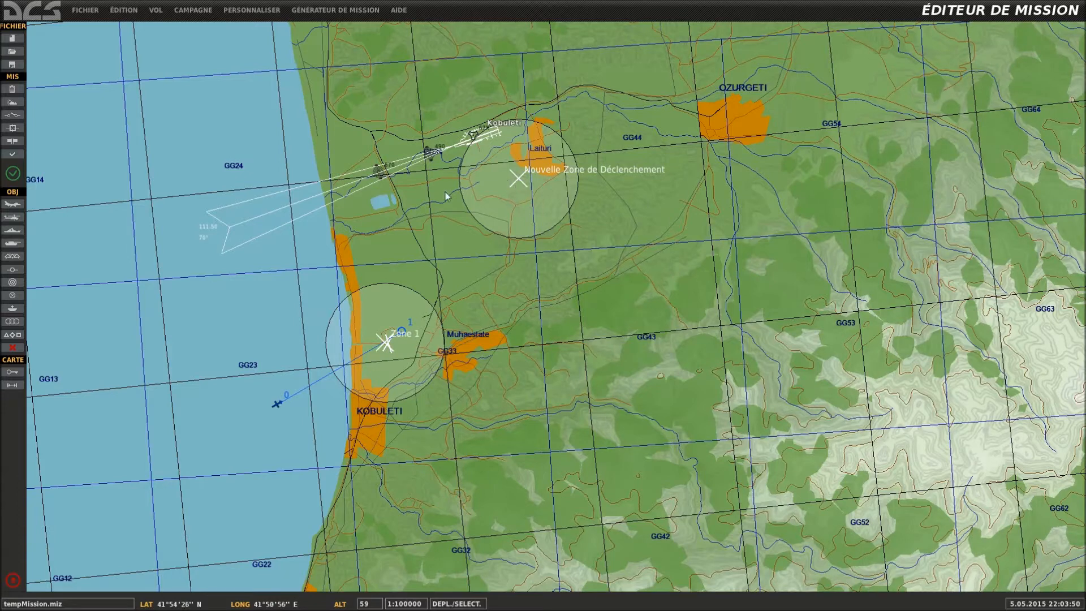
Add another trigger zone with radius 3000 near Ozurgeti and move both new zones closer to Zone 1.
click(13, 295)
click(769, 165)
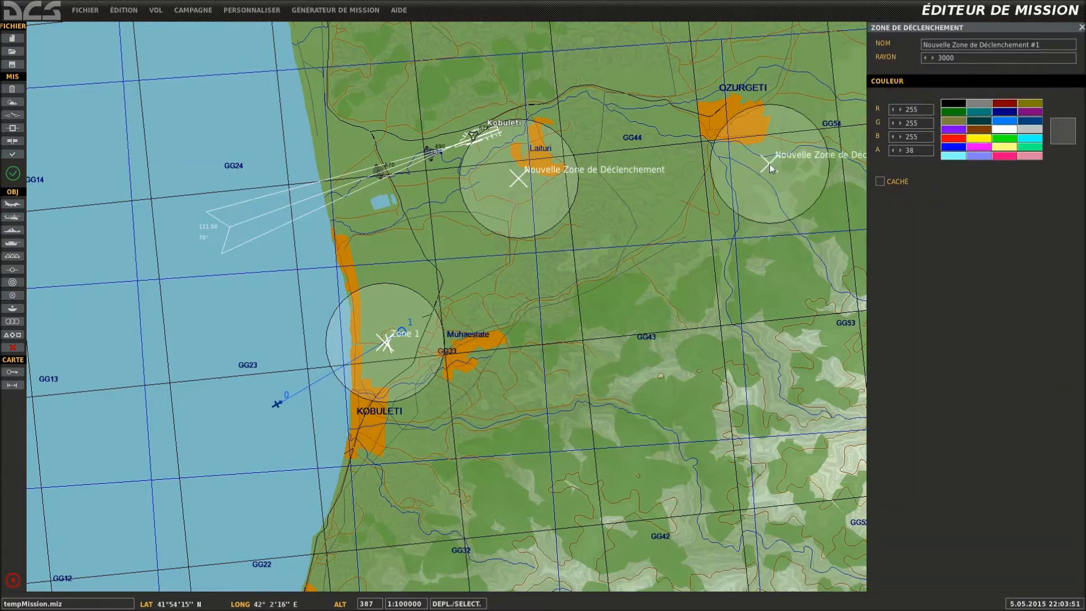
key(Escape)
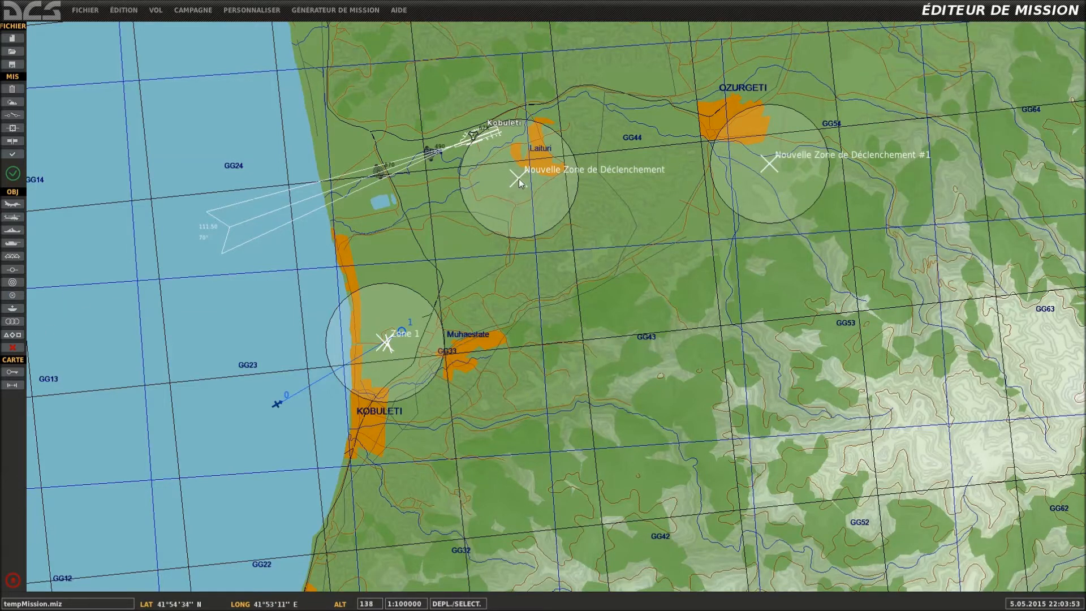
drag(519, 179, 447, 207)
drag(767, 164, 606, 243)
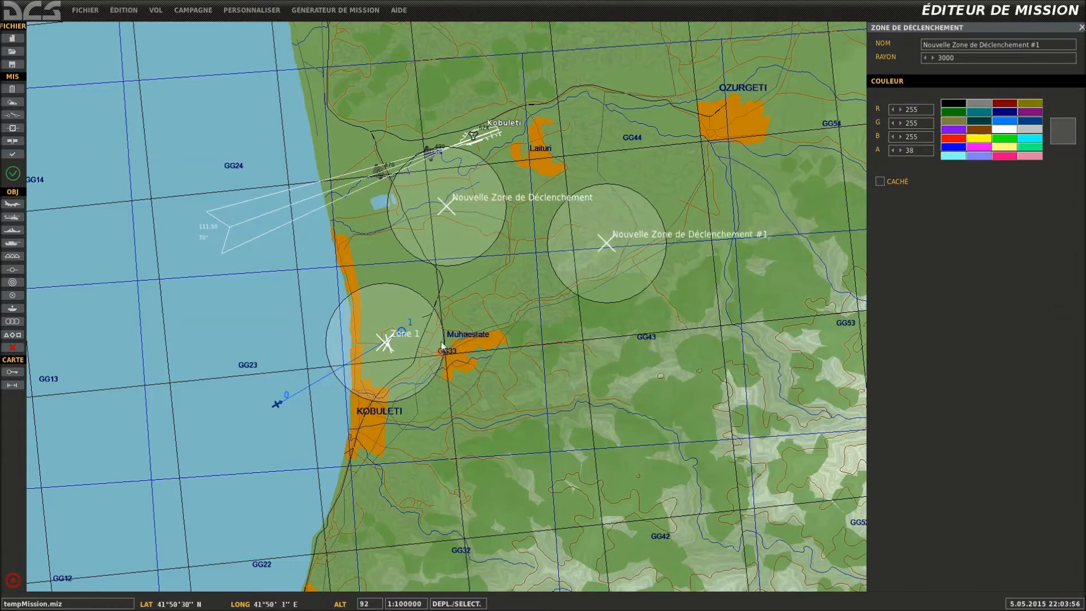
Rename the new zone north of Zone 1 as "Zone" and the easternmost one as "Zon".
click(445, 208)
drag(1032, 44, 911, 60)
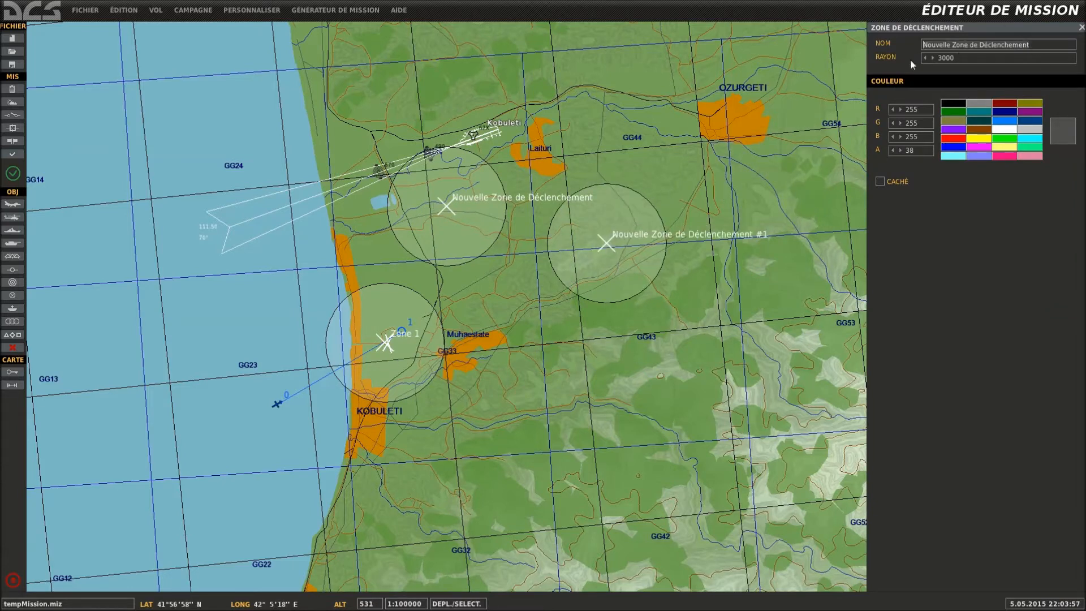
text(Zone)
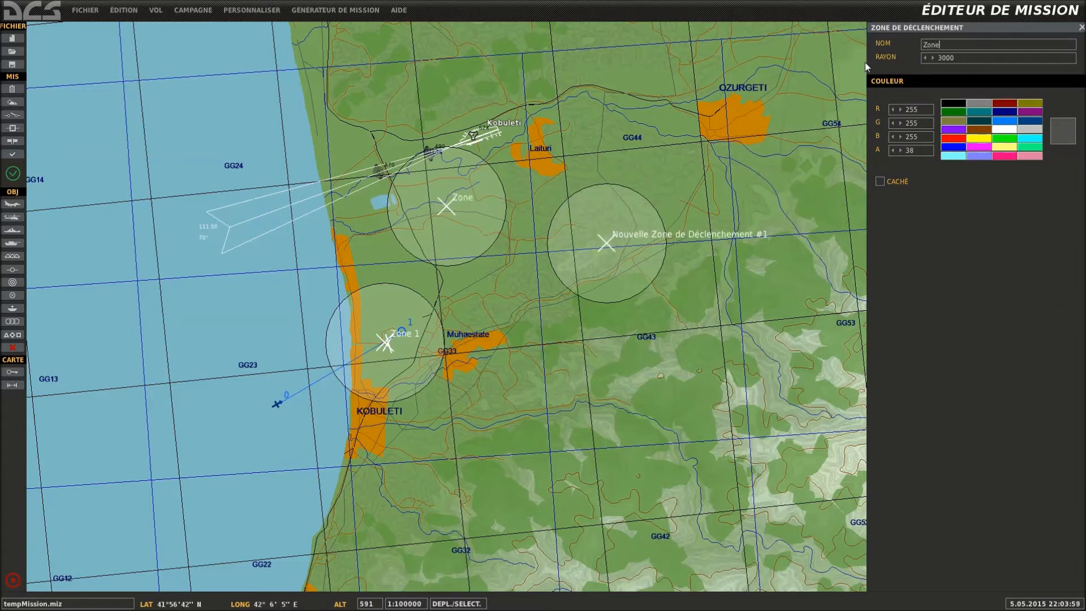
click(645, 258)
drag(1046, 50, 850, 62)
text(Zone)
Move the F-15C's waypoint 1 to the centre of Zone 1 and add waypoints at both new zones and south of the easternmost one.
right_drag(499, 307, 507, 301)
drag(409, 325, 393, 342)
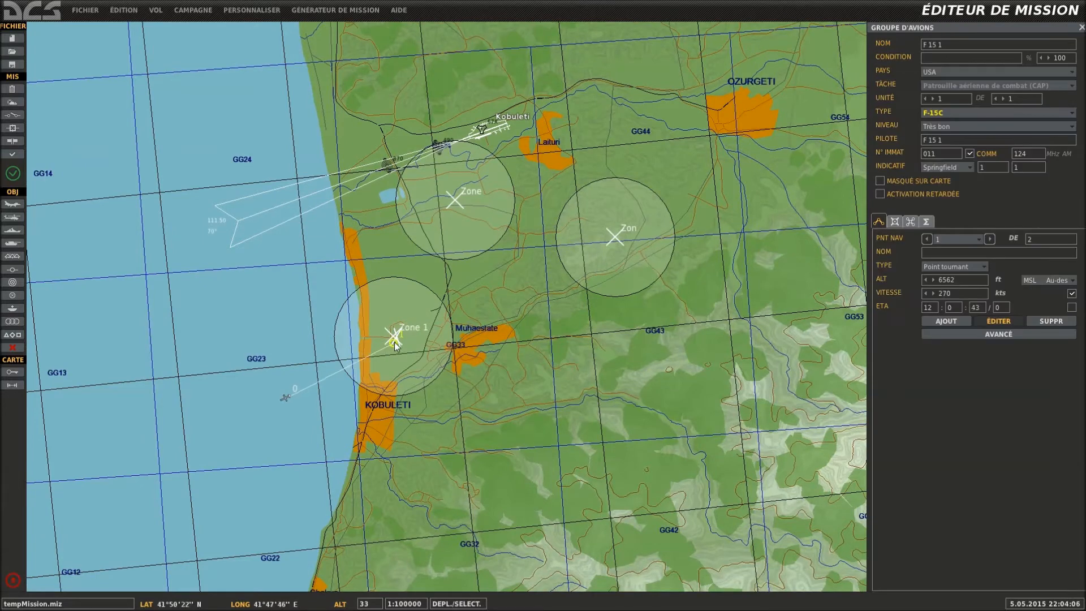
click(945, 320)
click(454, 199)
click(615, 238)
click(623, 371)
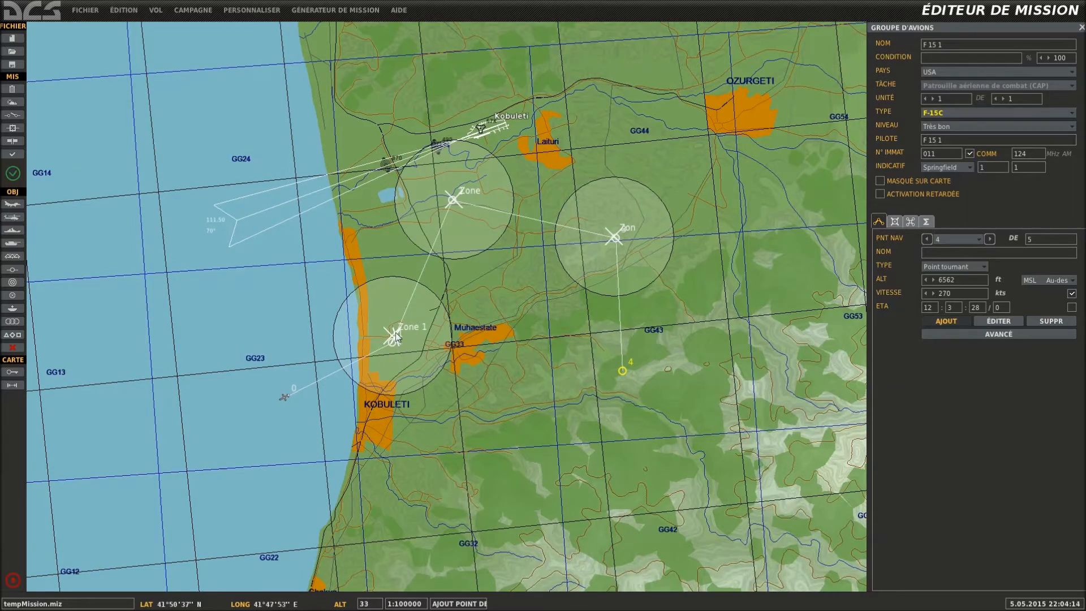
Open the mission triggers and delete the second, flag-based trigger.
click(12, 115)
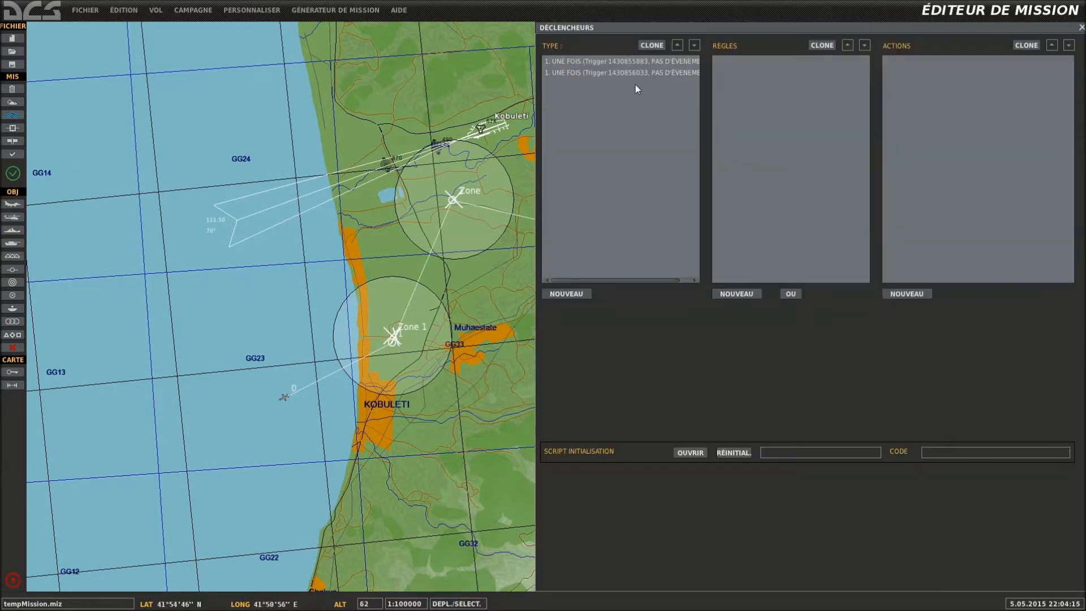
click(616, 74)
click(665, 292)
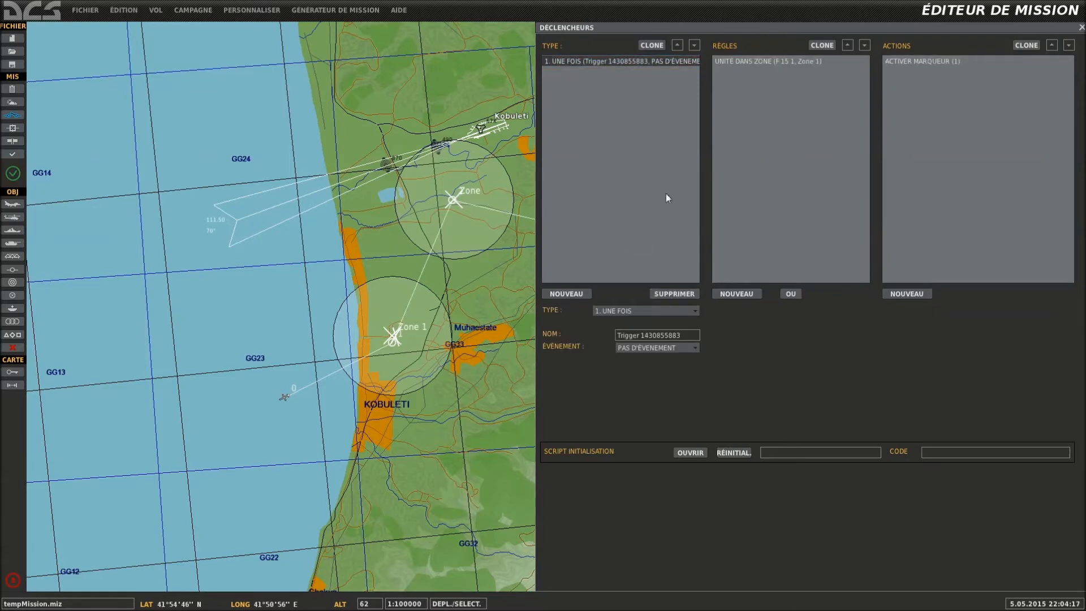
Change the remaining trigger's action to MESSAGE with the text "F15 1 dans la zone 1" and a duration of 3 seconds.
click(764, 63)
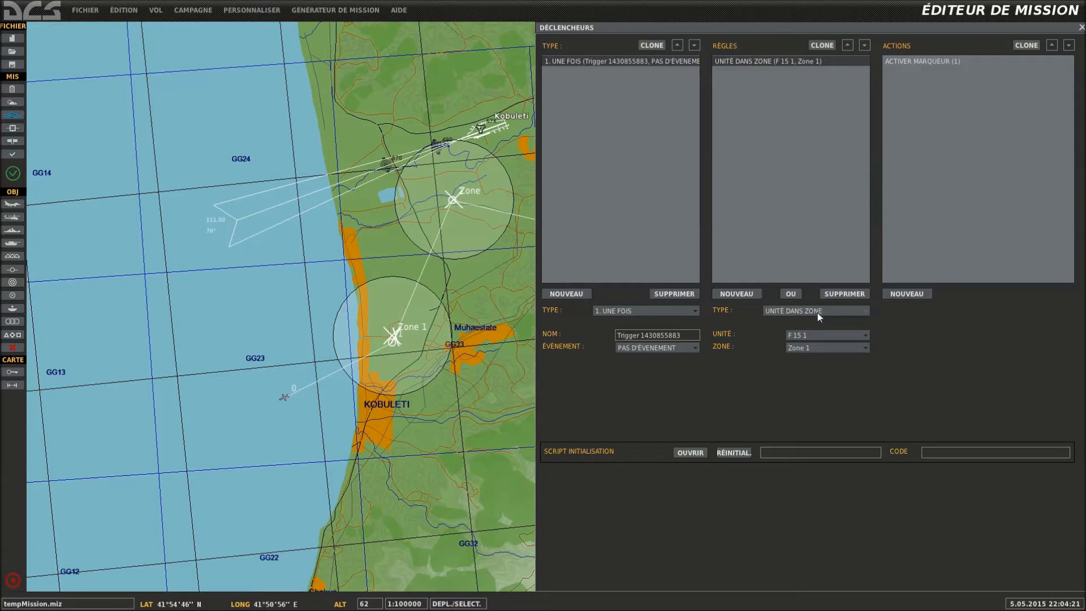
click(905, 293)
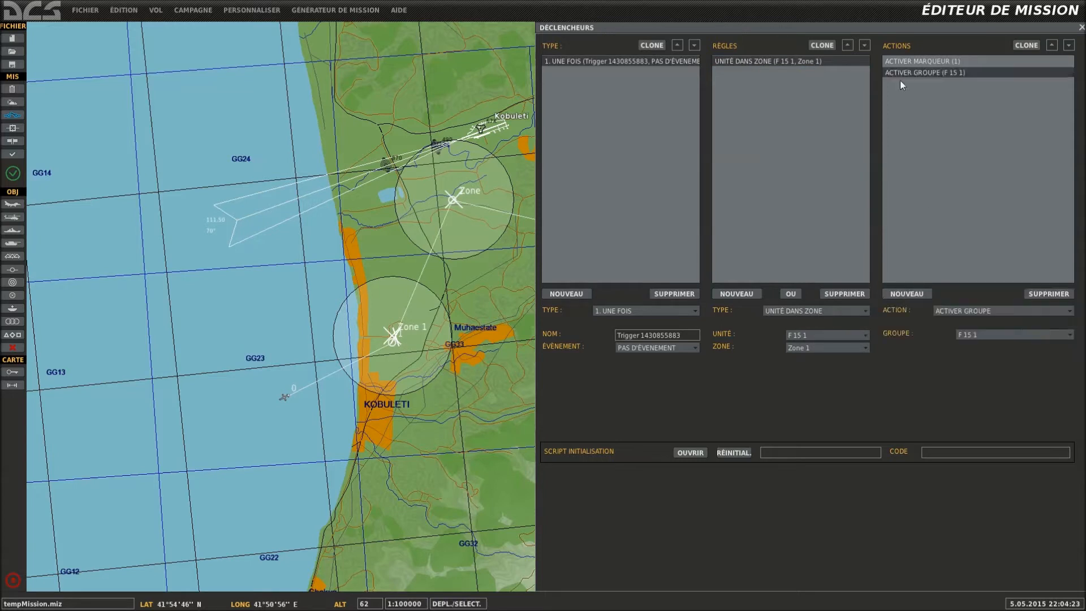
click(1047, 292)
click(993, 309)
scroll(969, 387, down, 5)
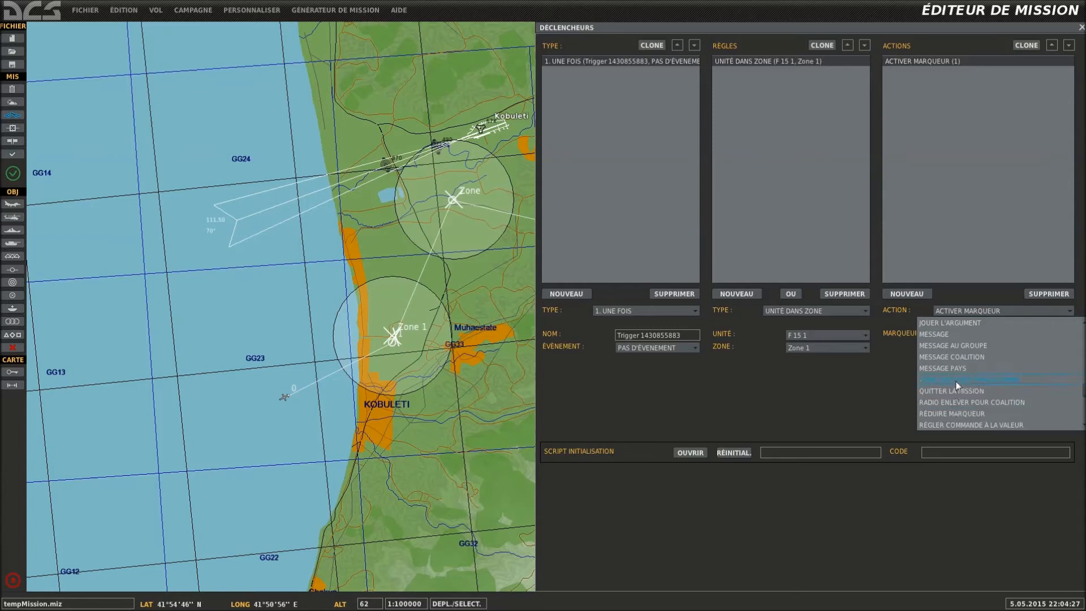
click(950, 345)
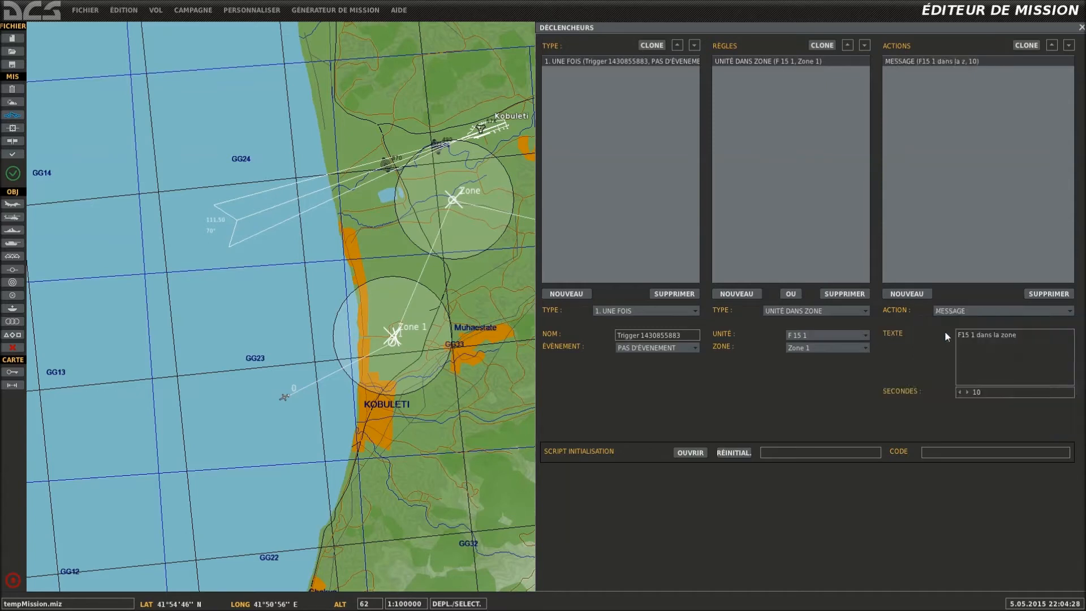
click(1028, 339)
click(960, 392)
Clone the Zone 1 trigger twice and set the second trigger's UNITÉ DANS ZONE rule to the zone named "Zone".
click(651, 46)
click(651, 46)
click(643, 72)
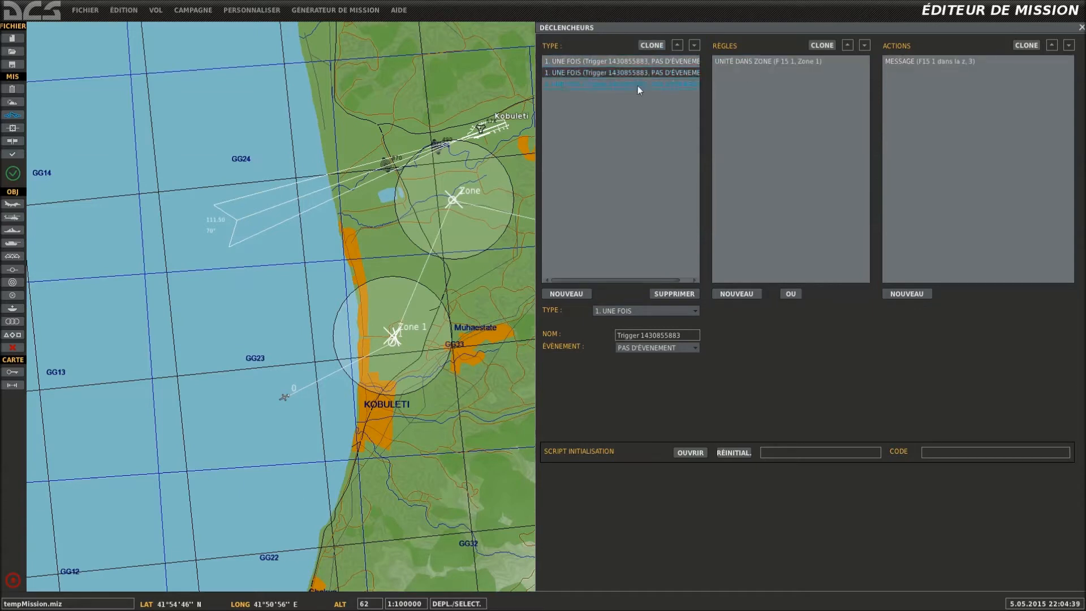
click(762, 60)
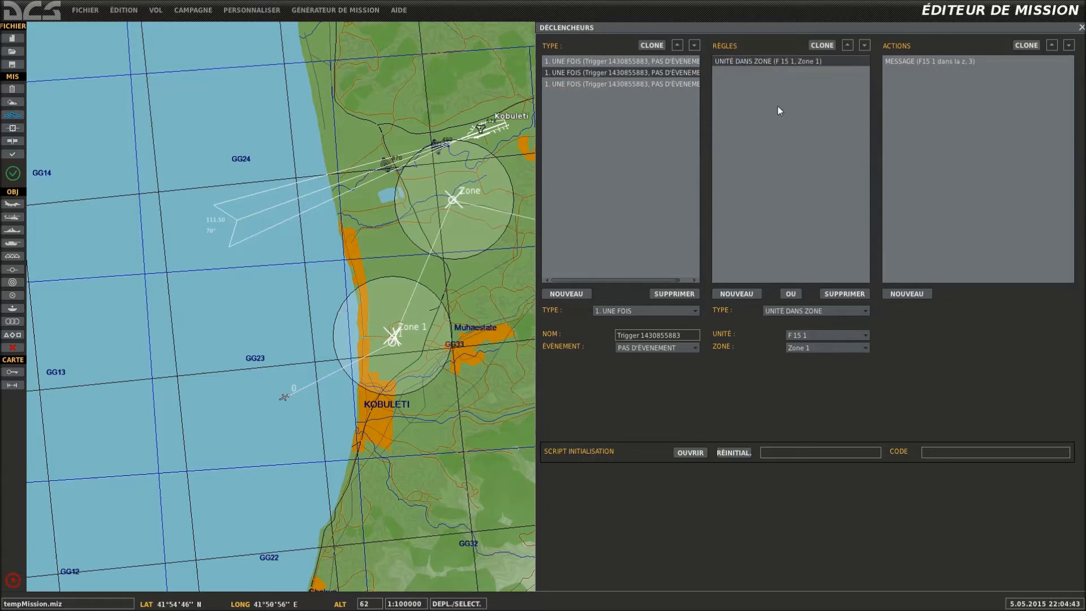
click(814, 348)
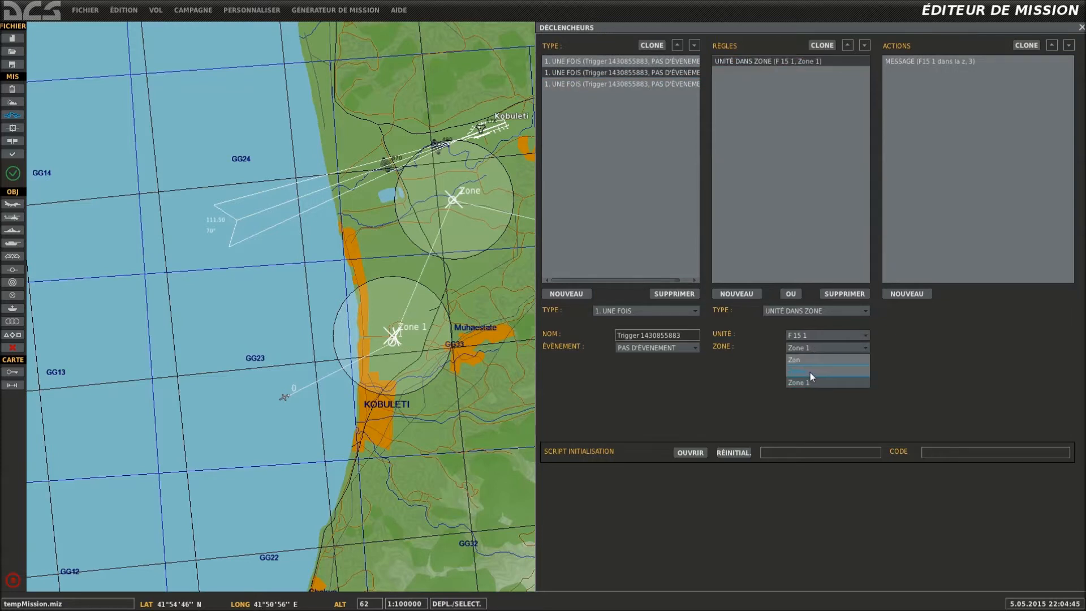
click(811, 372)
Rename the zone "Zone" as "Zone 2" and the zone "Zon" as "Zone 3".
click(453, 203)
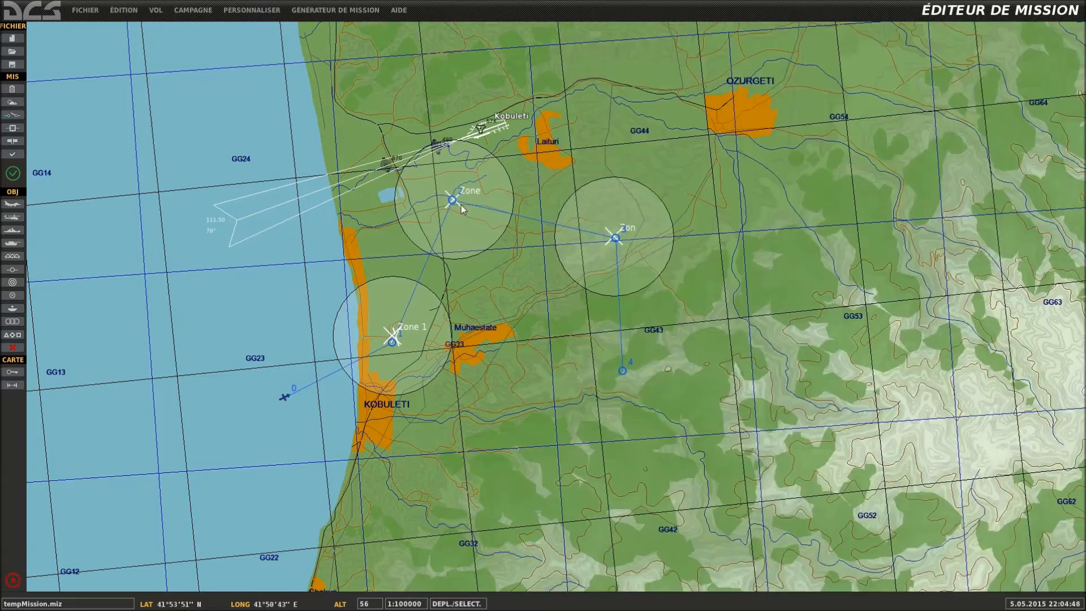
click(451, 203)
text(2)
click(754, 193)
click(616, 238)
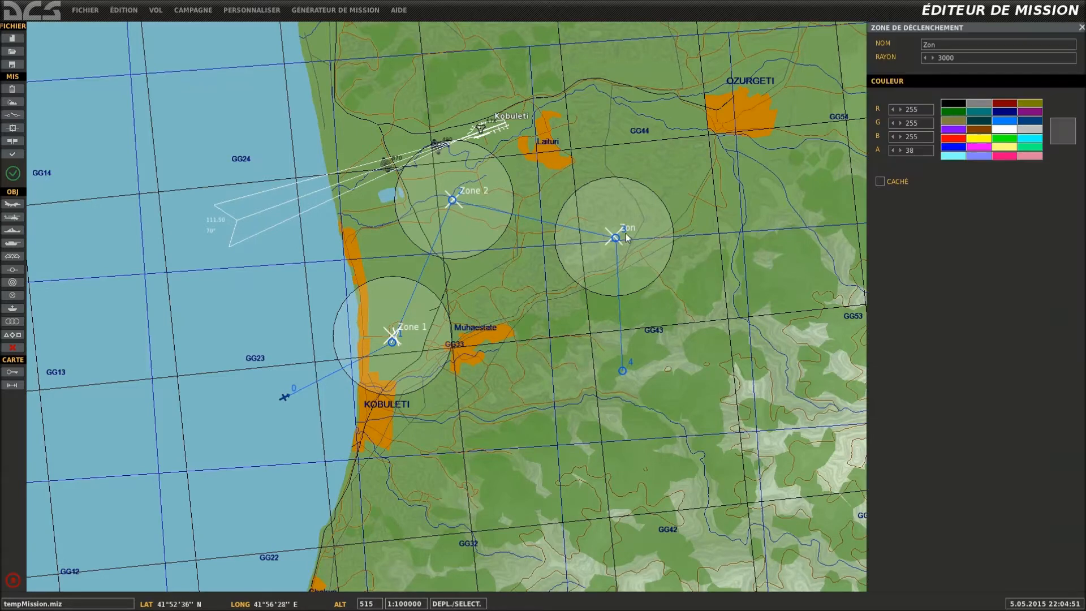
text(e 3)
click(750, 145)
Change the second trigger's message text to "F15 1 dans la zone 2".
click(12, 114)
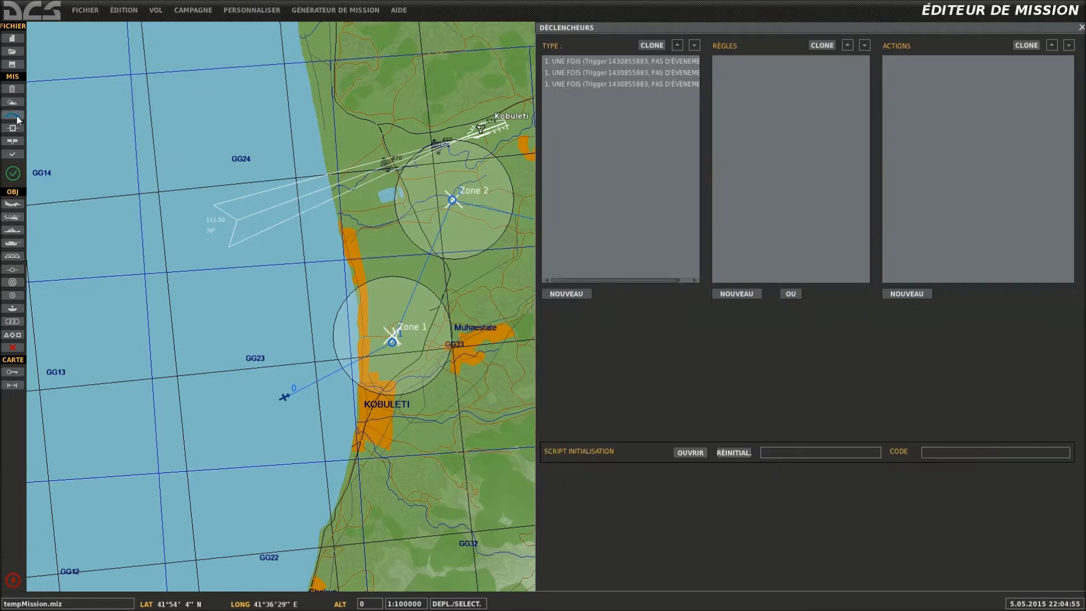
click(661, 72)
click(802, 60)
click(968, 62)
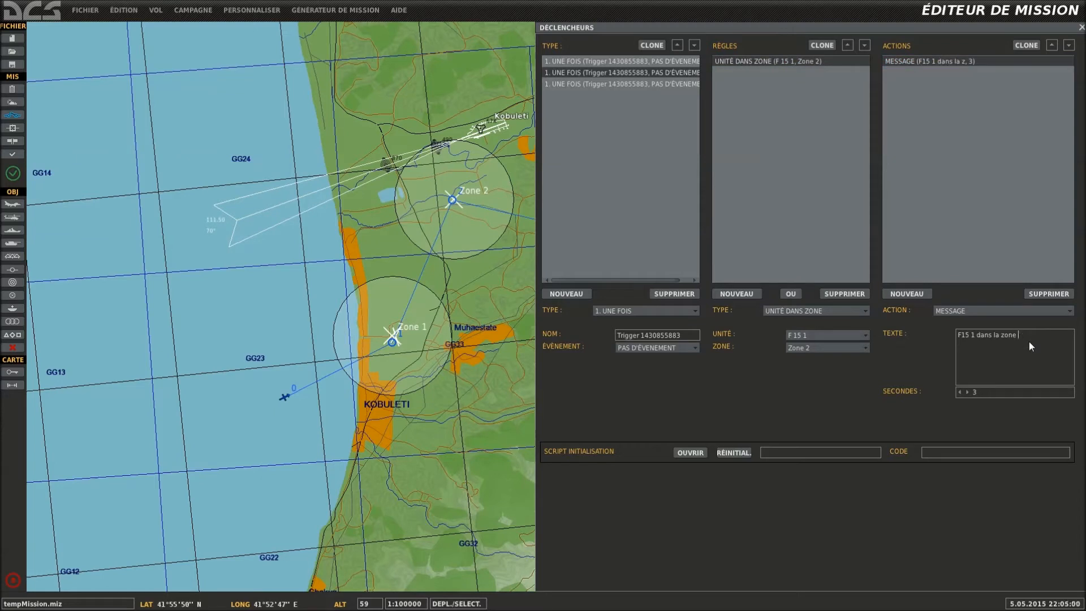
Set the third trigger's rule to Zone 3 and its message text to "F15 1 dans la zone 3".
click(583, 85)
click(742, 63)
click(810, 350)
click(806, 380)
click(954, 61)
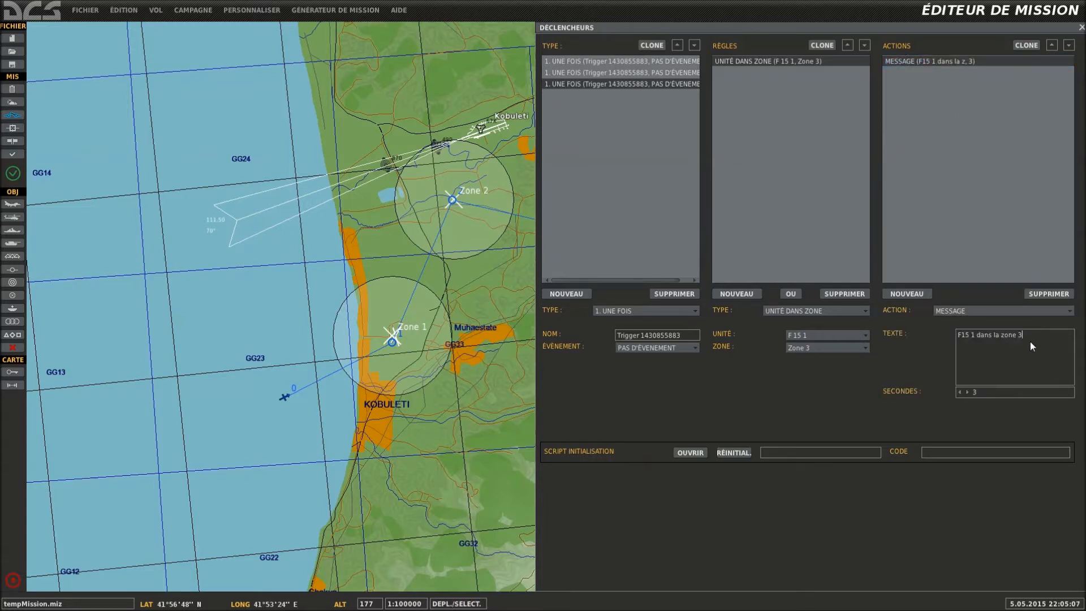
Add an ACTIVER MARQUEUR action with flag 1 to the first trigger, alongside its message action.
click(12, 115)
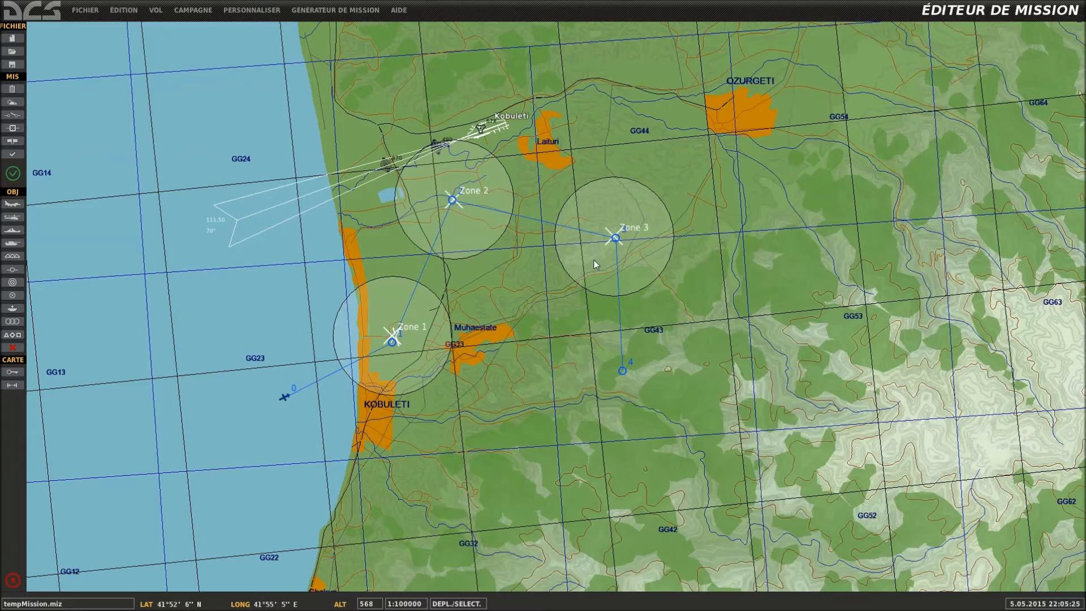
click(19, 114)
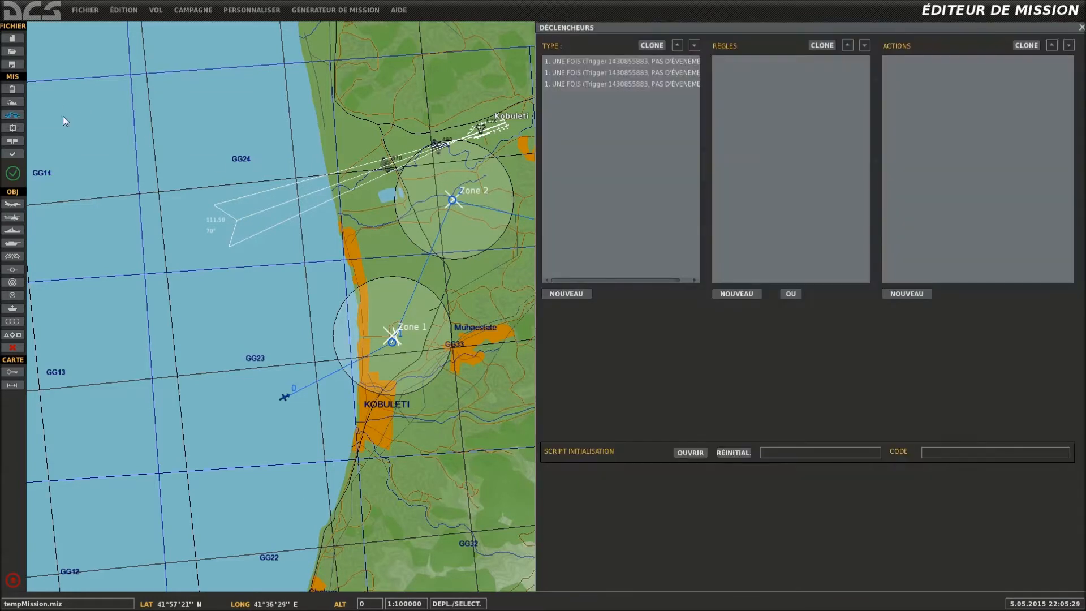
click(635, 64)
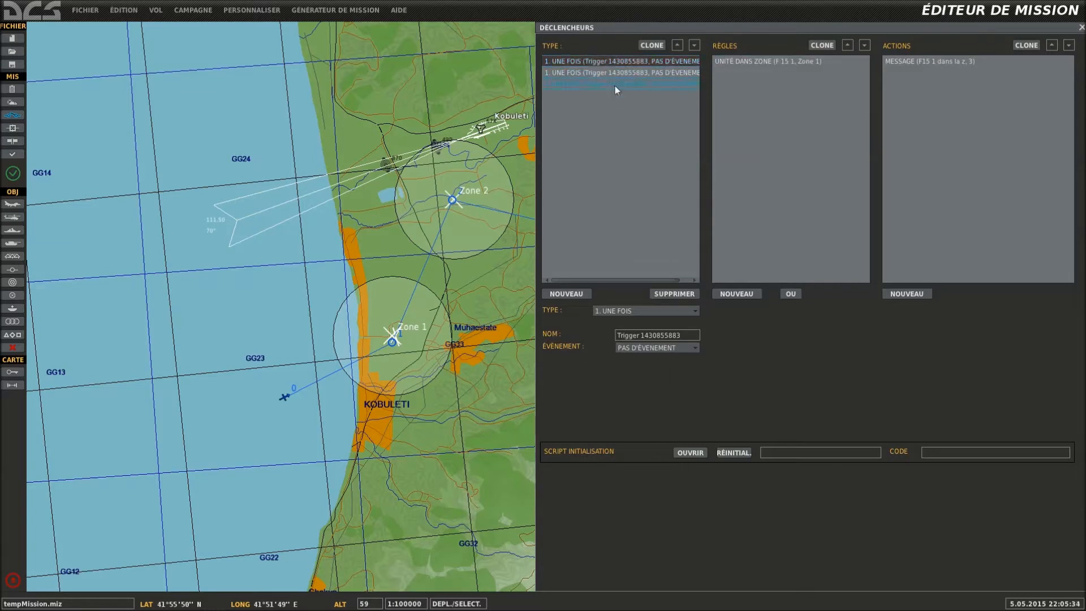
click(904, 294)
click(977, 312)
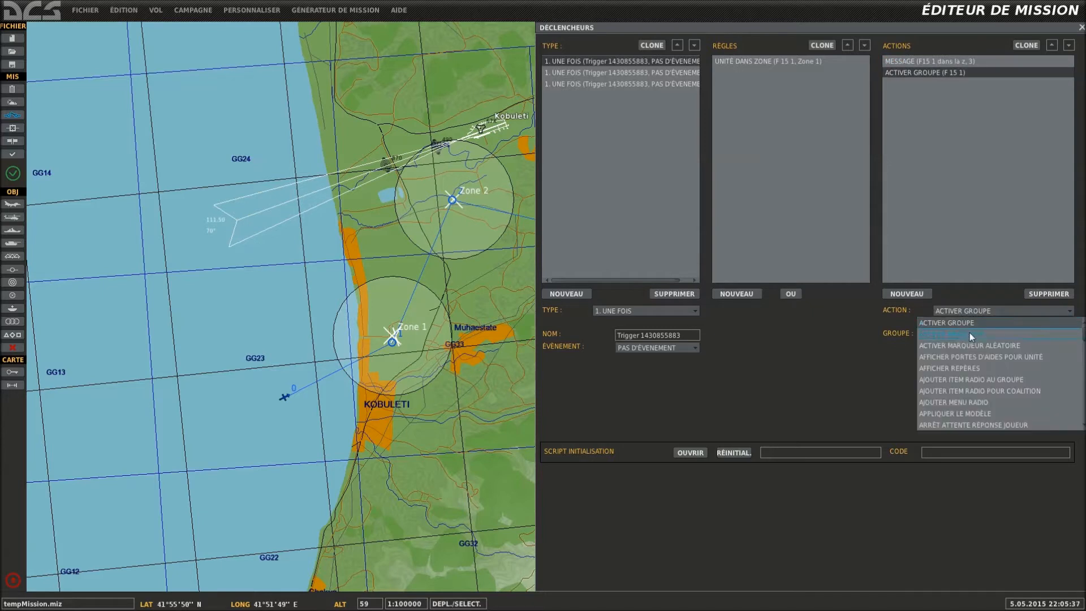
click(969, 332)
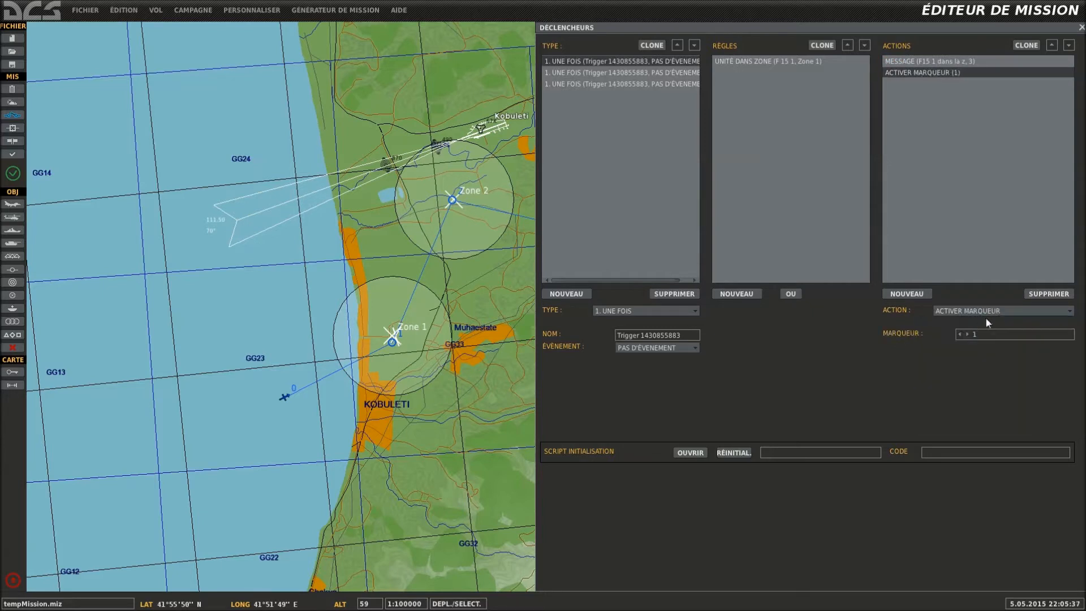
click(959, 60)
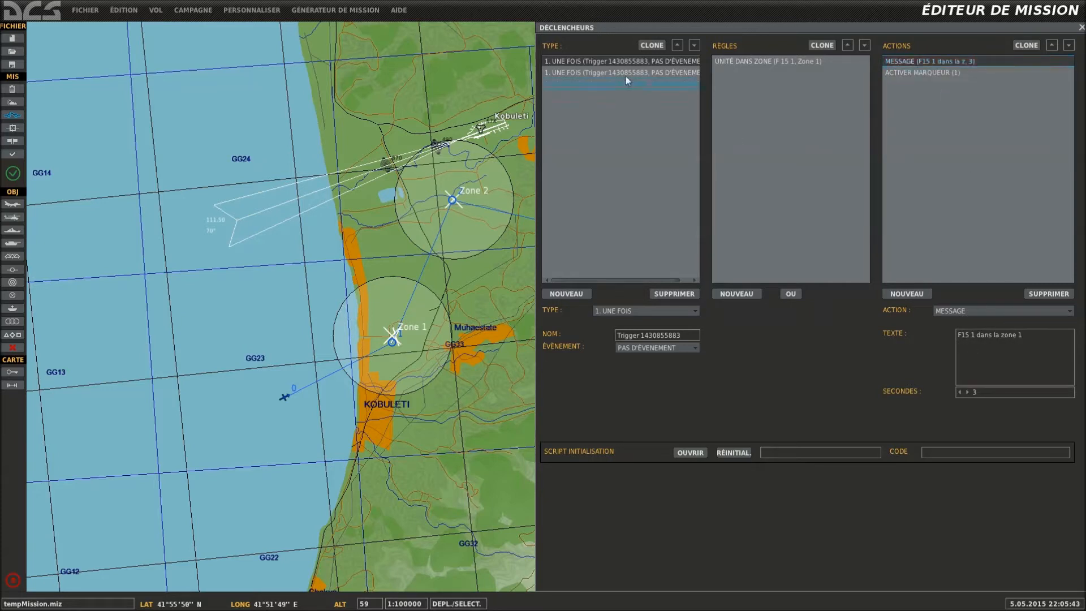
Add an ACTIVER MARQUEUR action to the second trigger alongside its message action and adjust its flag number.
click(652, 73)
click(941, 60)
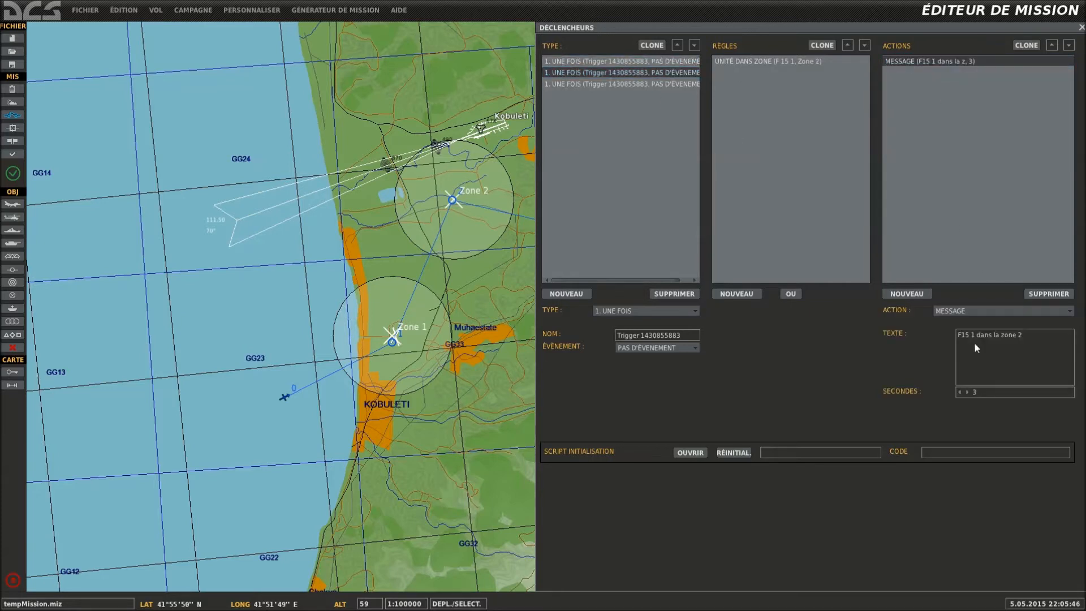
click(964, 312)
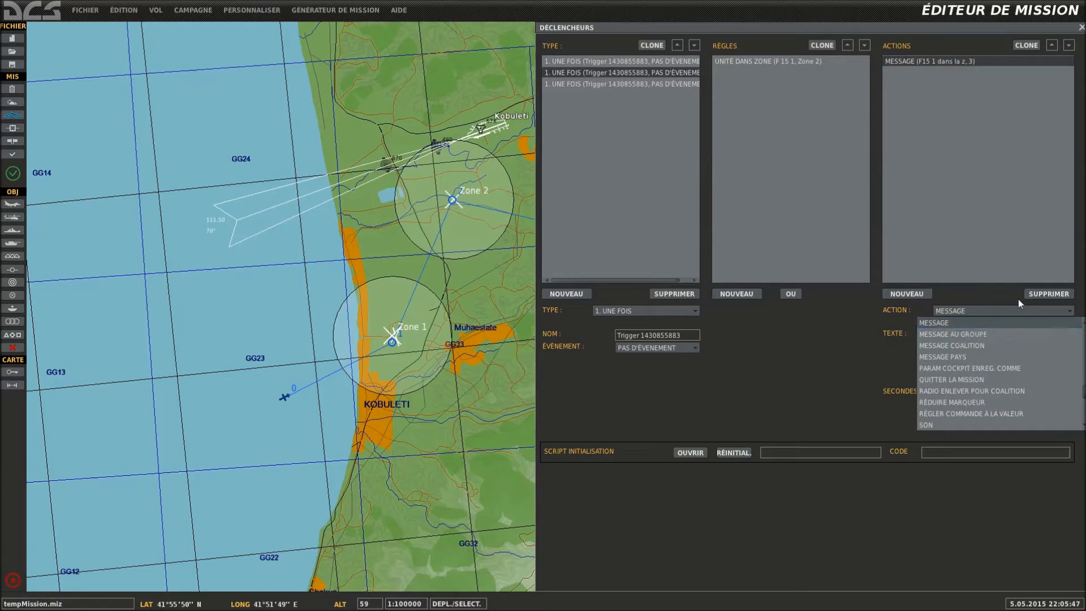
click(906, 293)
click(976, 311)
click(964, 338)
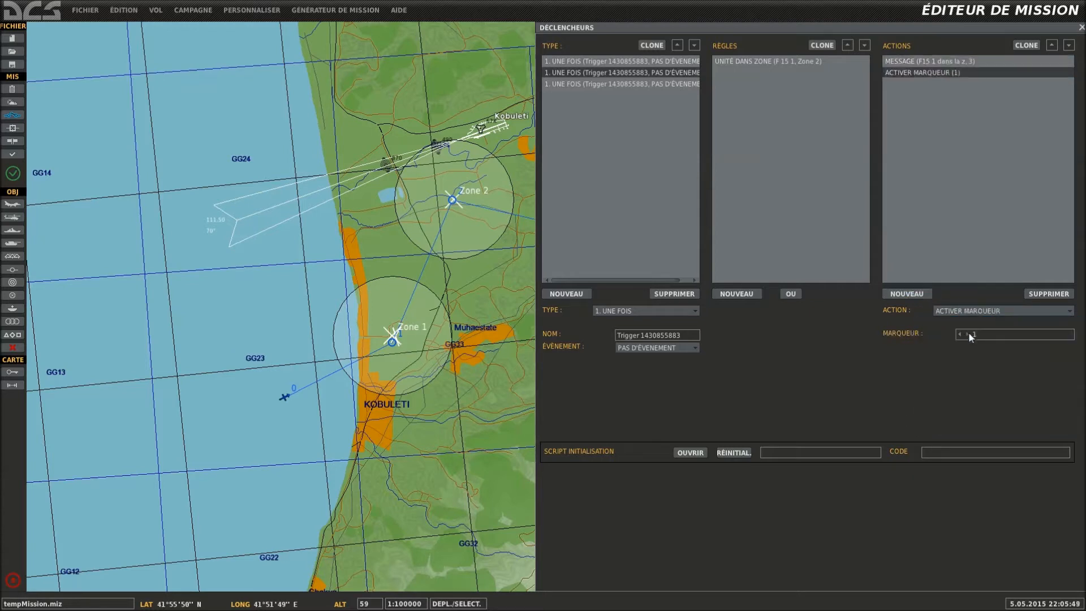
Add an ACTIVER MARQUEUR action with flag 3 to the third trigger, then close the trigger editor.
click(653, 83)
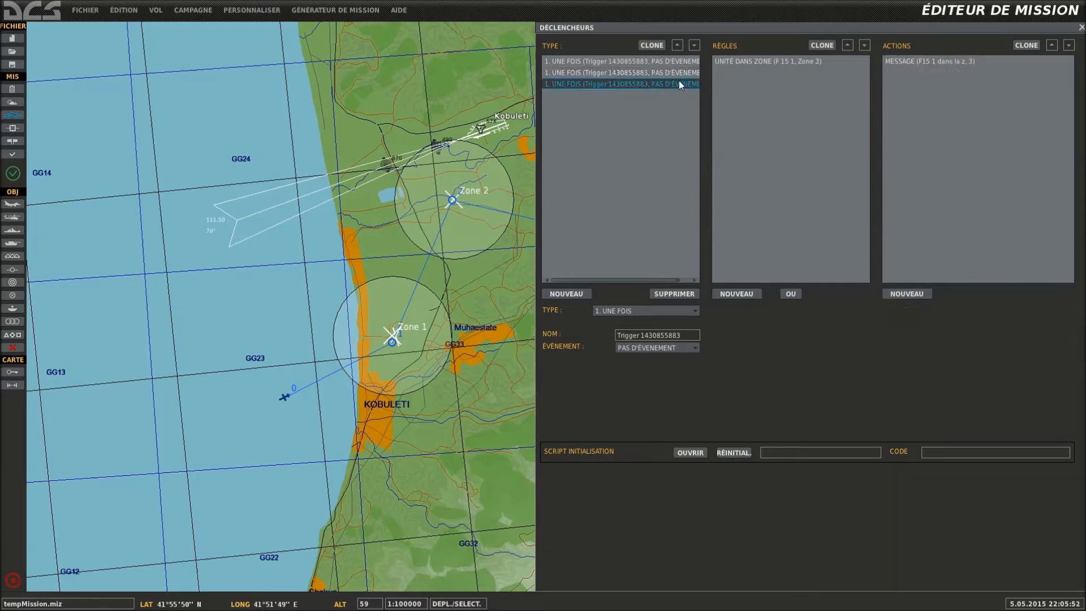
click(902, 296)
click(982, 311)
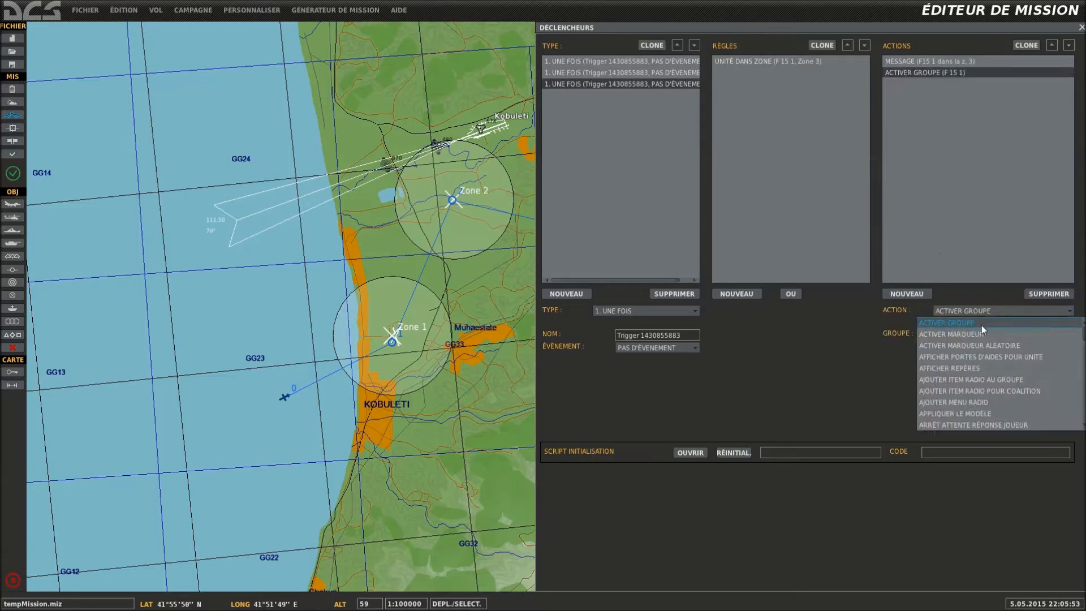
click(970, 338)
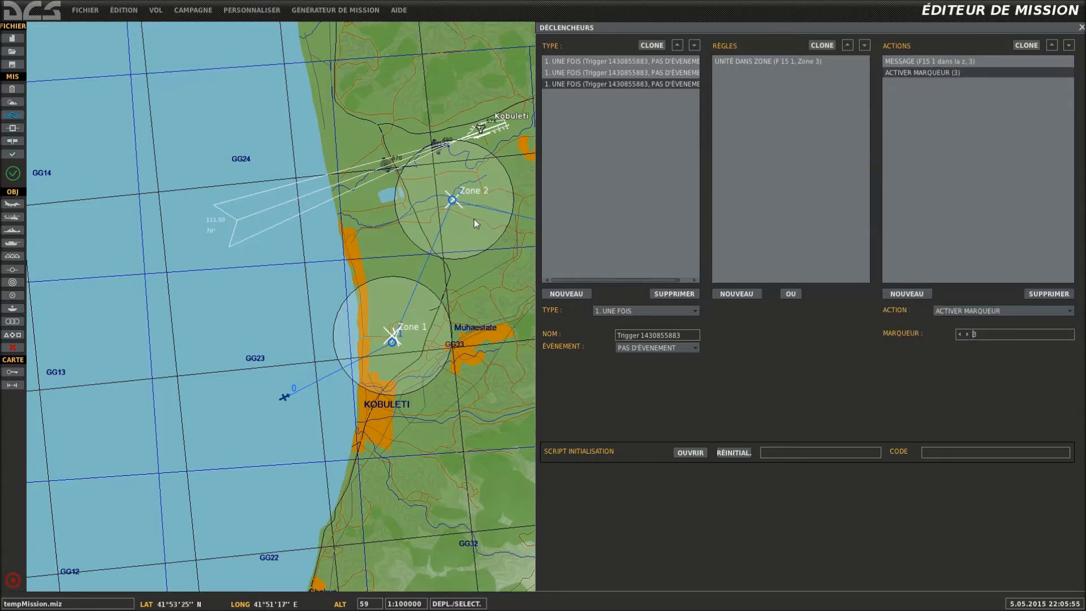
click(411, 283)
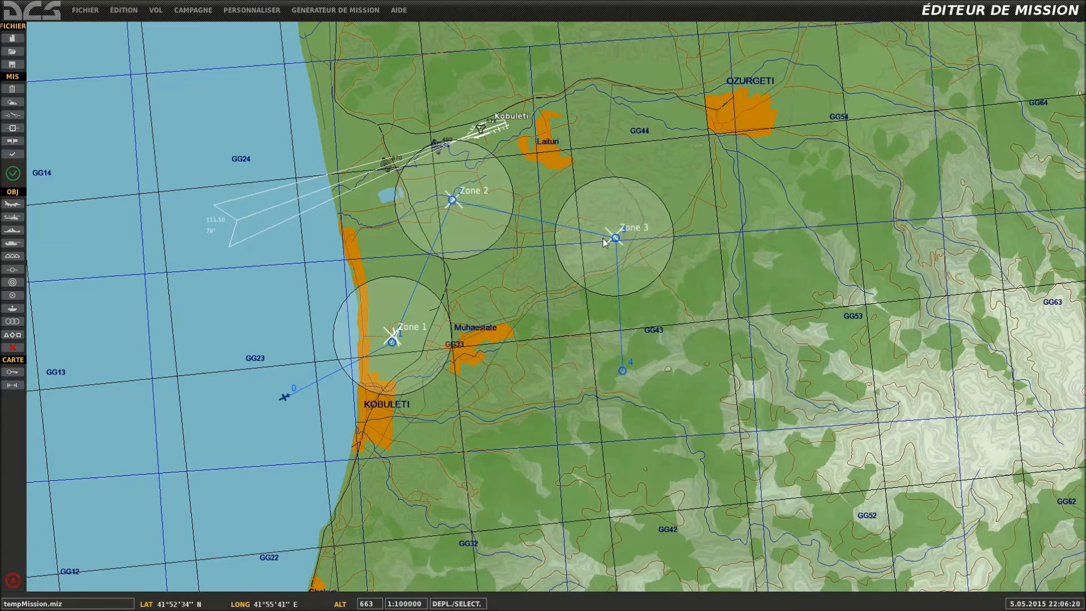
Create a new UNE FOIS trigger named "Victoire" and add a first rule to it.
click(22, 116)
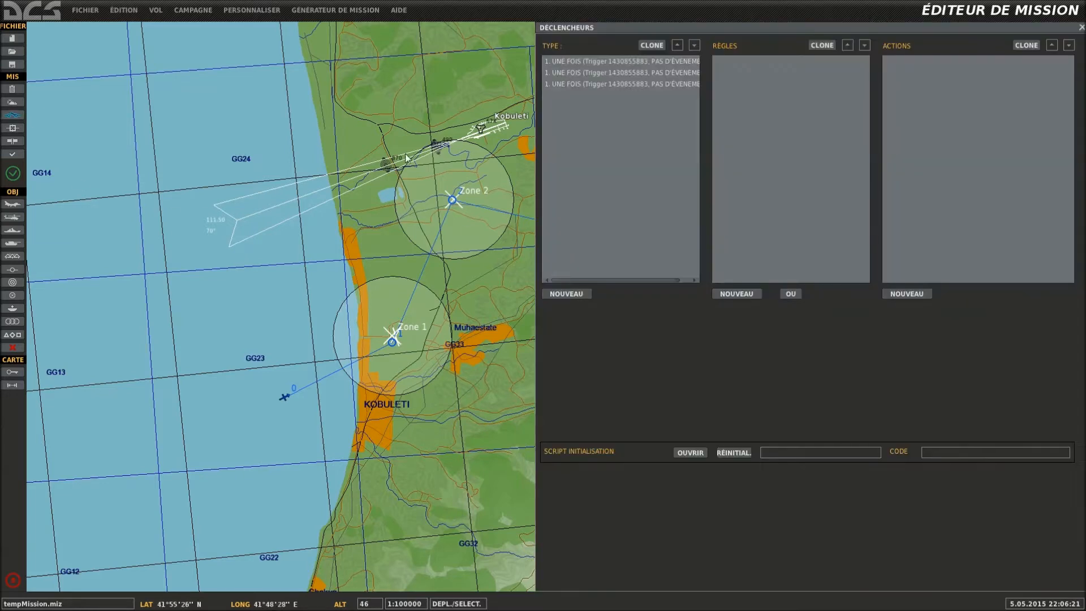
click(567, 294)
click(683, 338)
key(ctrl+a)
text(Victoir)
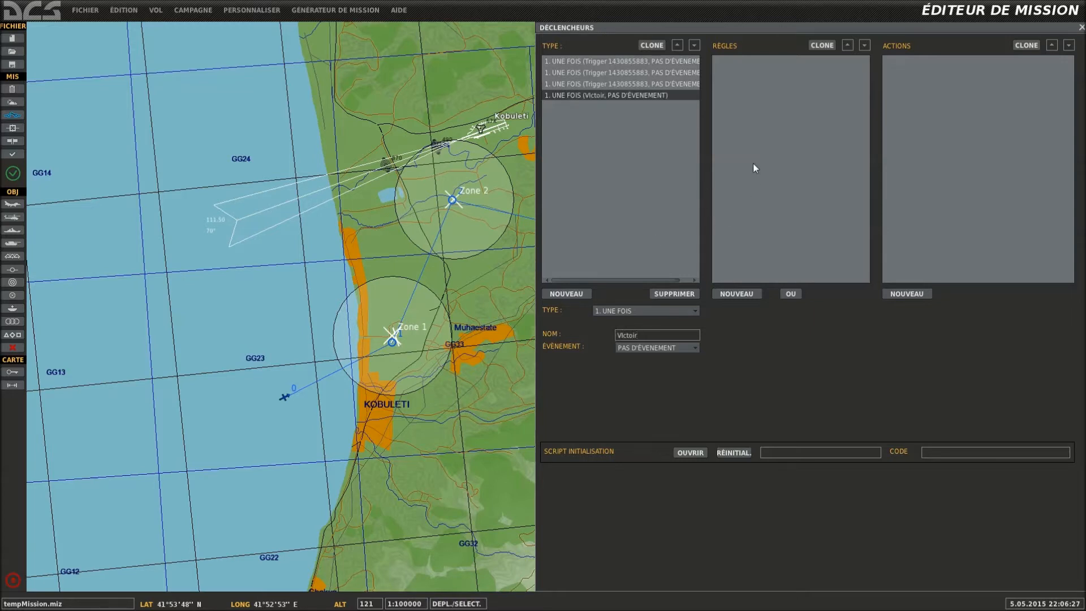
click(736, 293)
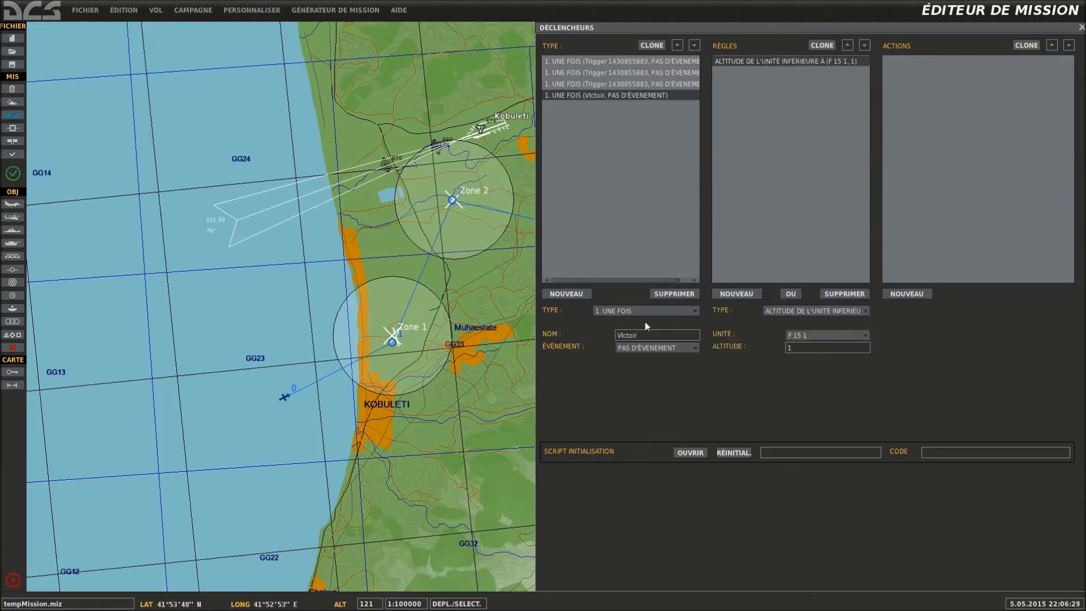
text(e)
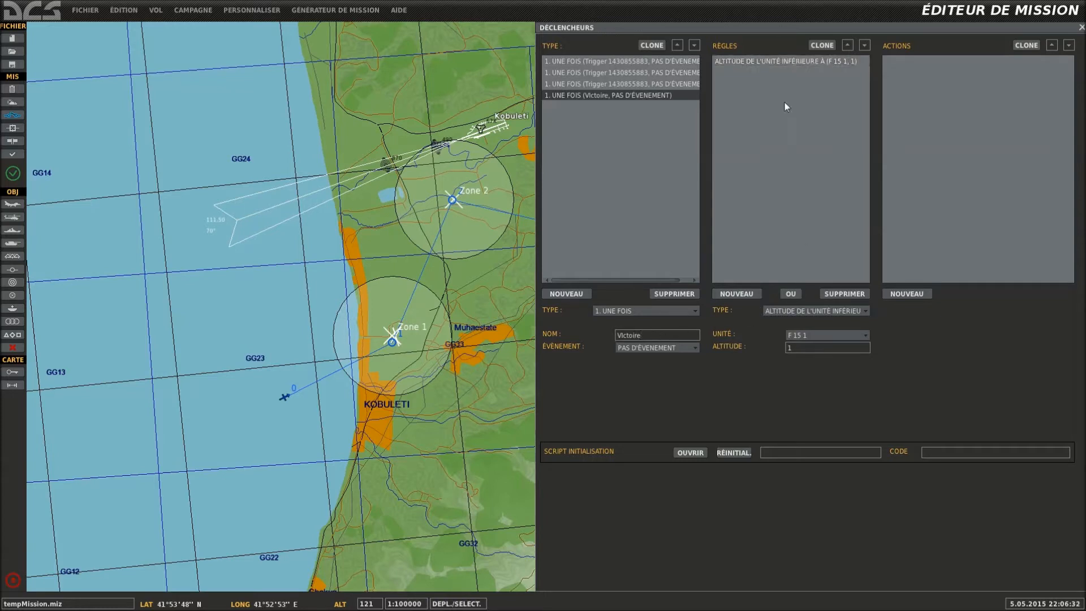
Give the Victoire trigger three MARQUEUR VRAI rules, one each for flags 1, 2 and 3.
click(792, 311)
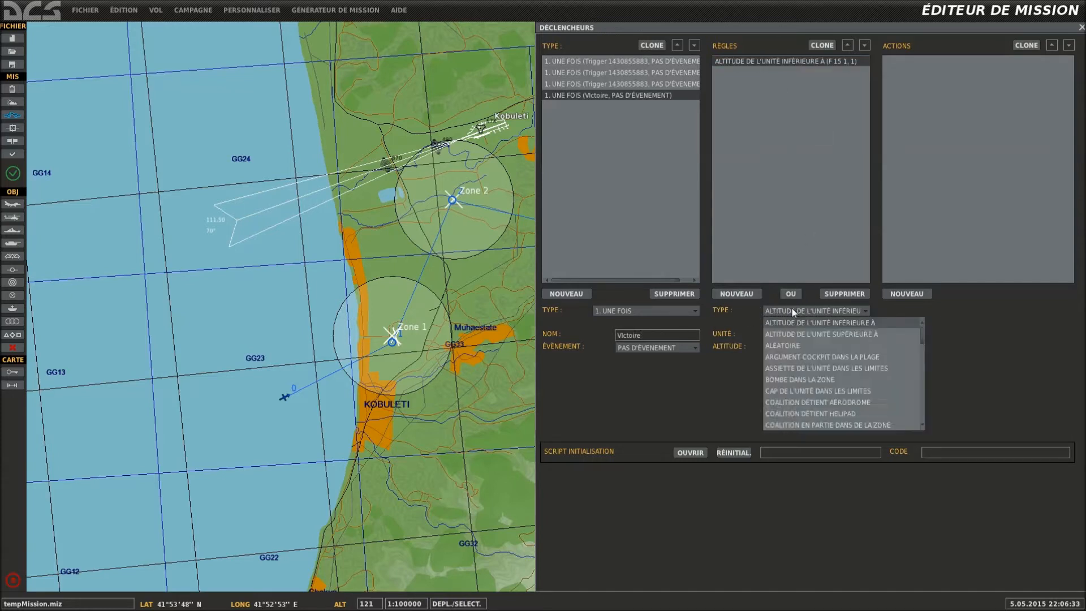
scroll(797, 327, down, 8)
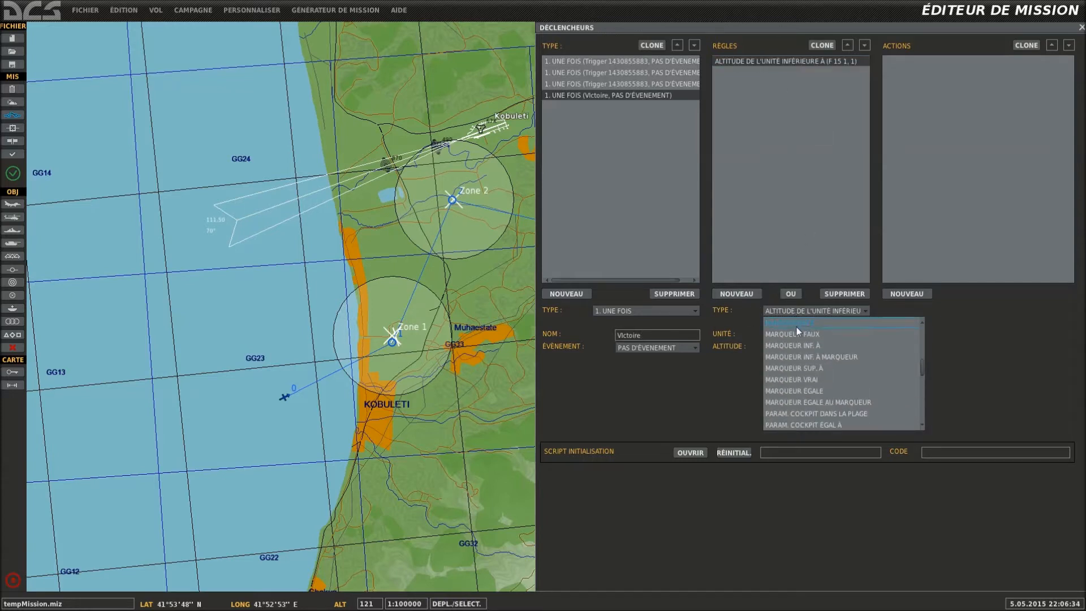
click(824, 379)
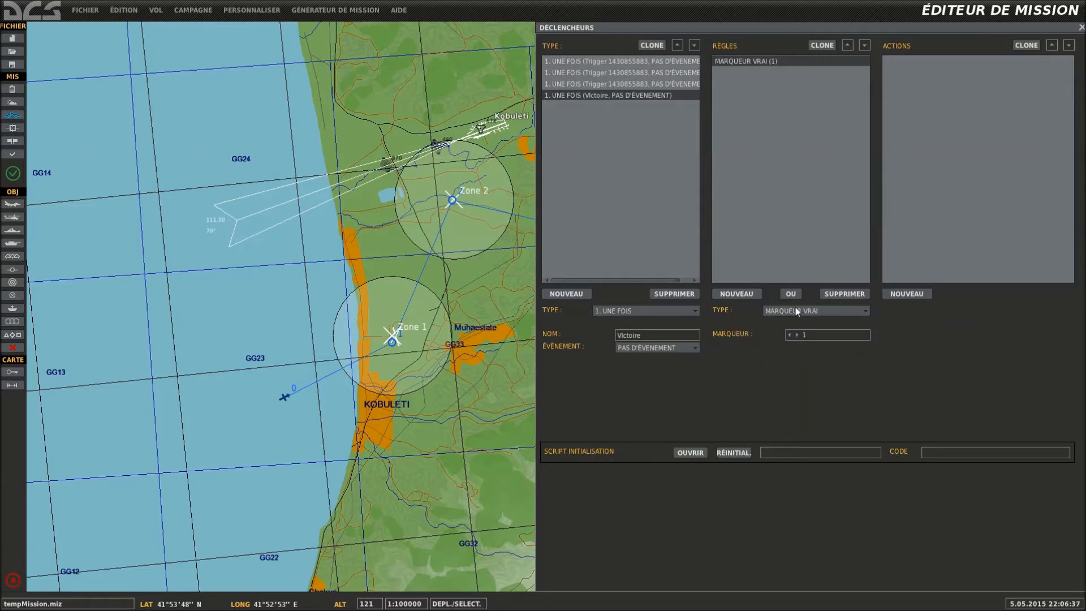
double_click(819, 48)
click(777, 72)
click(797, 334)
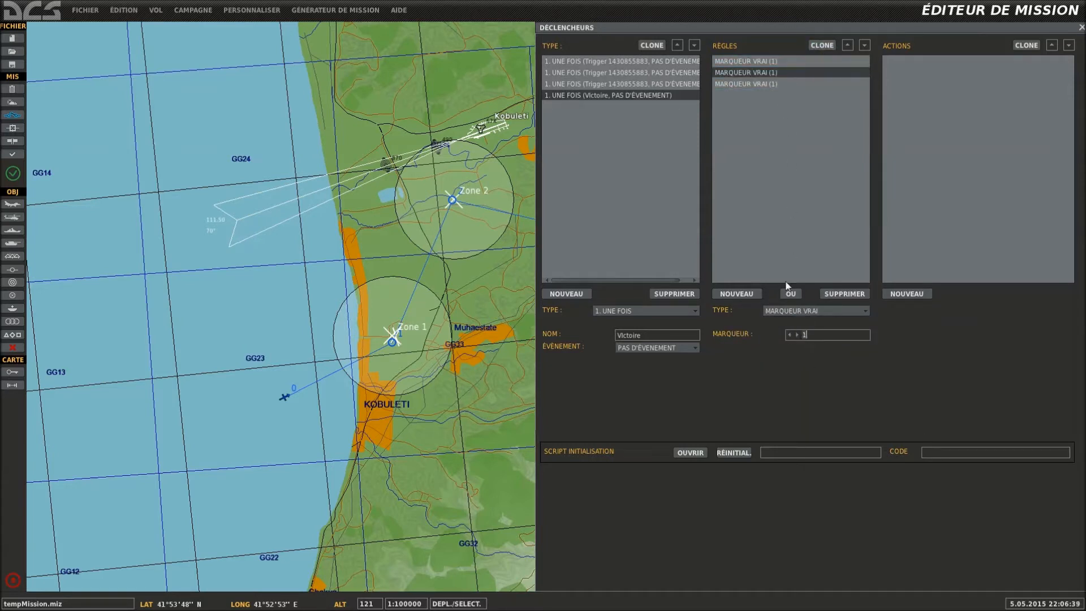
click(769, 83)
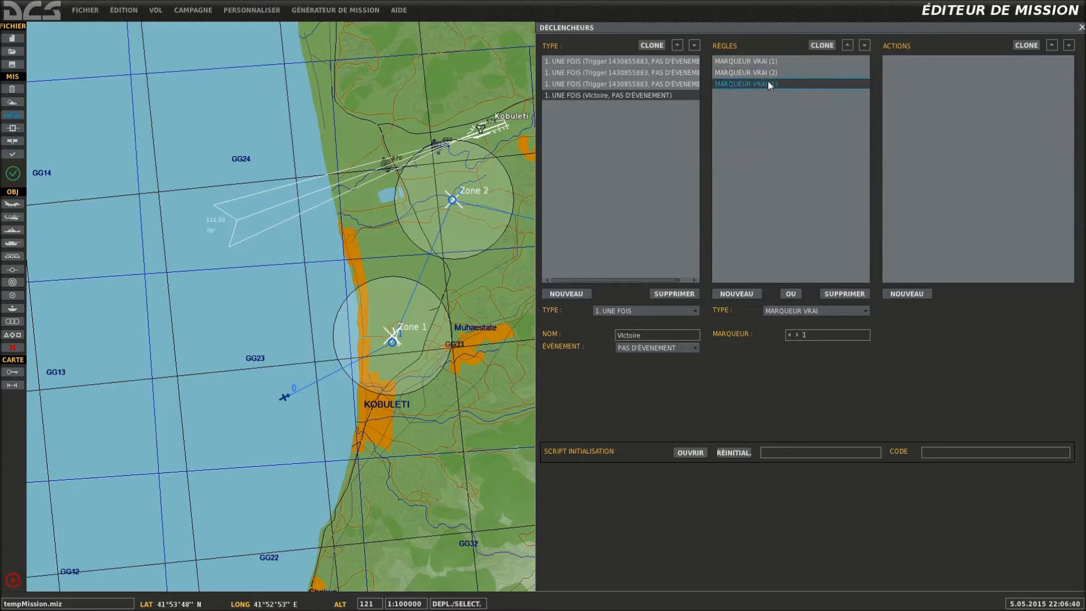
click(797, 334)
click(796, 334)
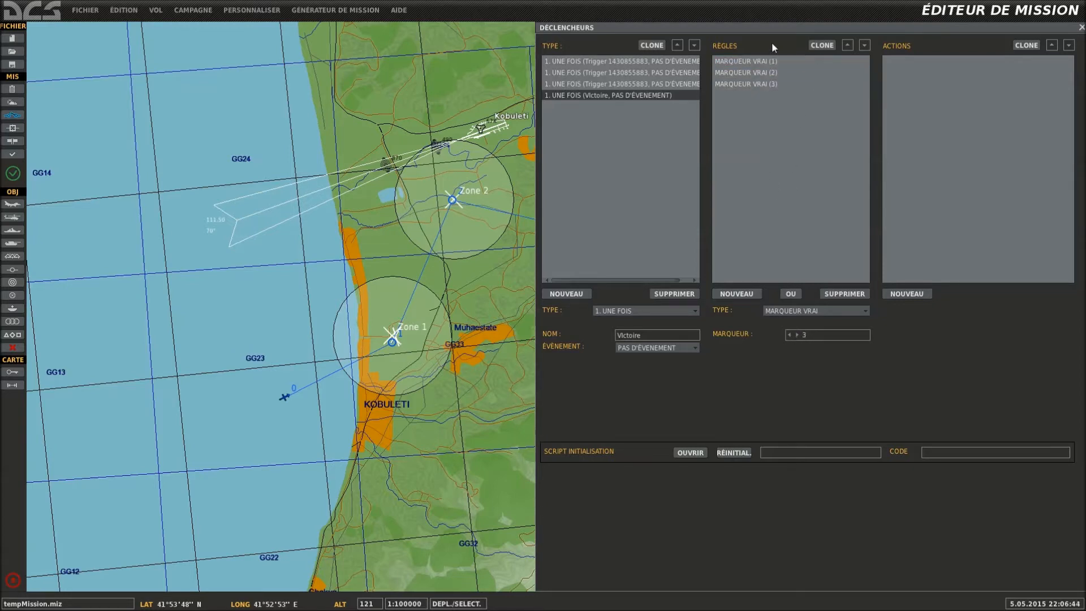
click(738, 85)
Add a MESSAGE action with the text "Victoire" to the Victoire trigger and close the trigger editor.
click(908, 294)
click(970, 311)
scroll(961, 345, down, 10)
scroll(962, 383, down, 8)
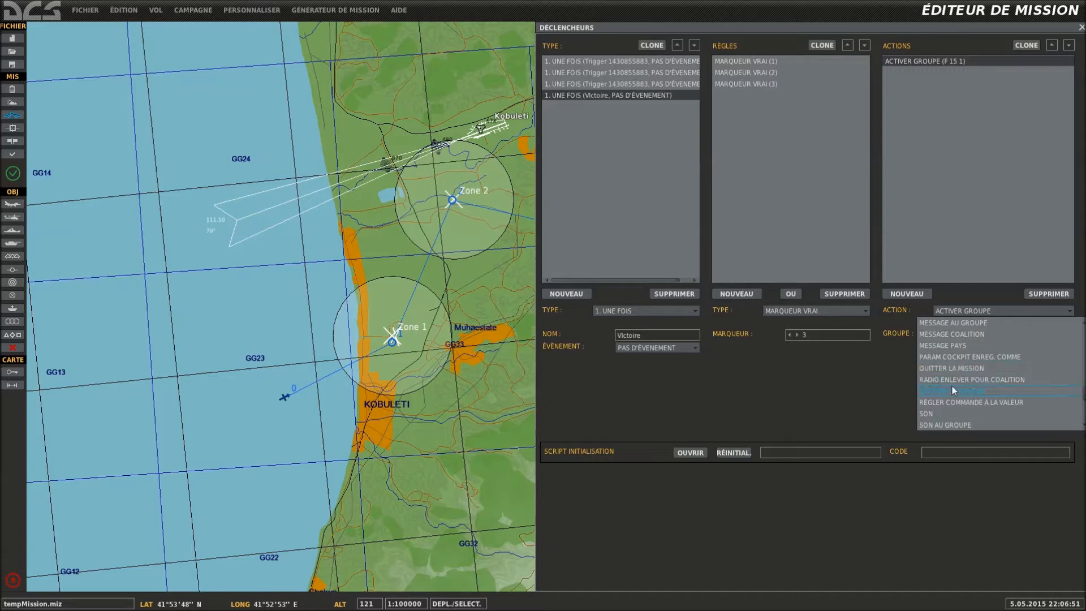
scroll(951, 389, up, 3)
click(950, 346)
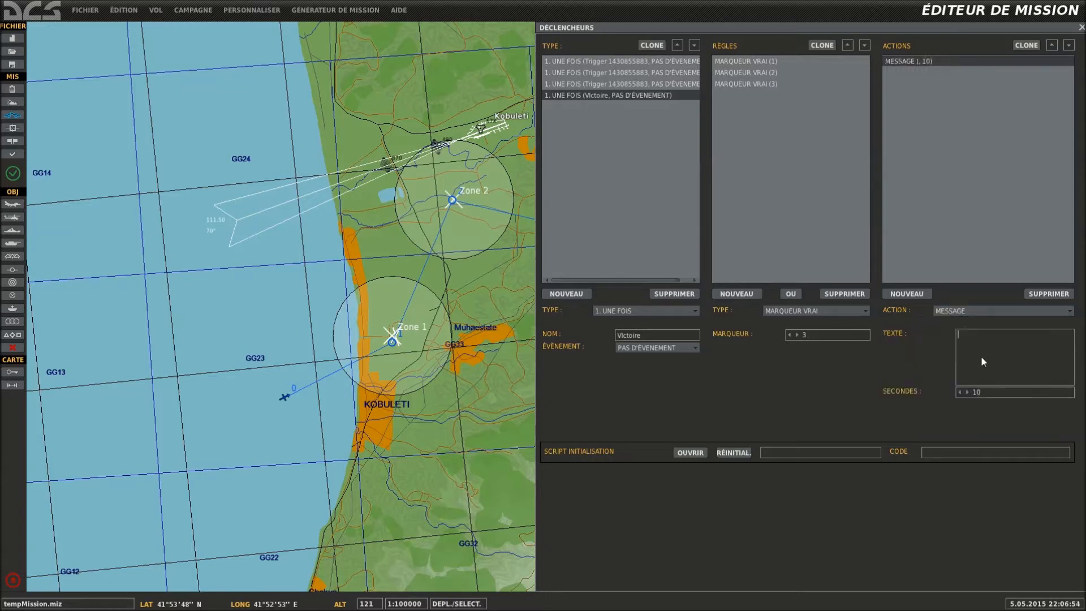
text(Victoire)
click(491, 276)
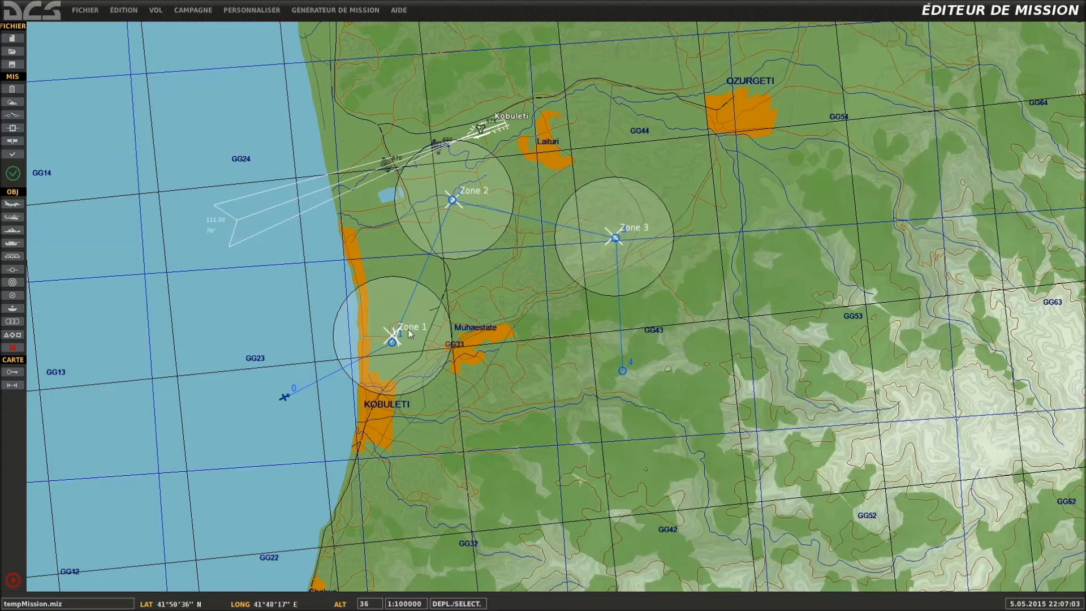
Review the rules and actions of the third zone trigger and of the Victoire trigger.
click(13, 115)
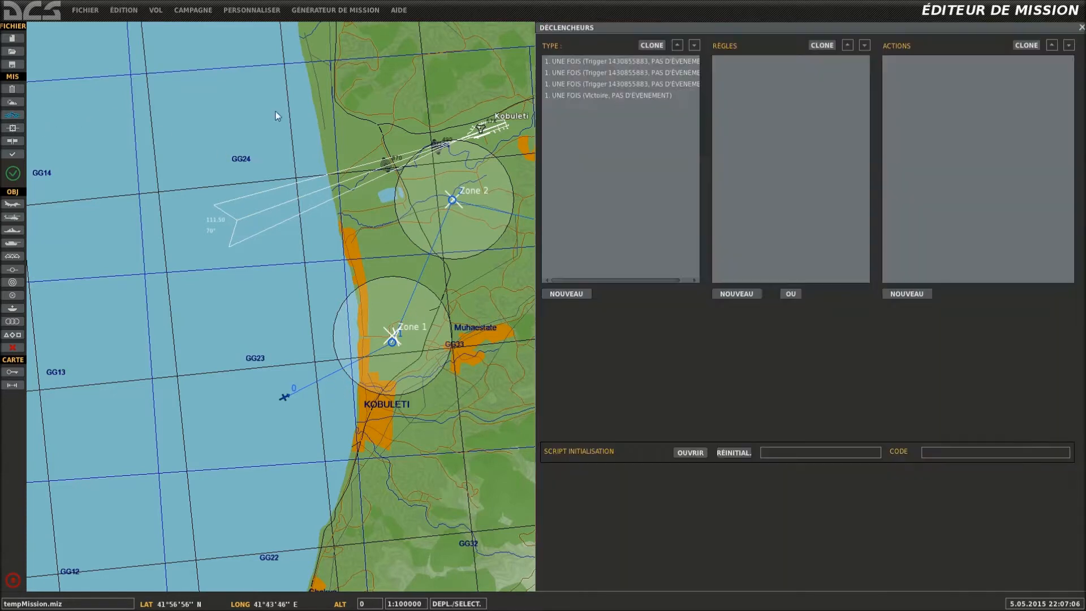
click(659, 84)
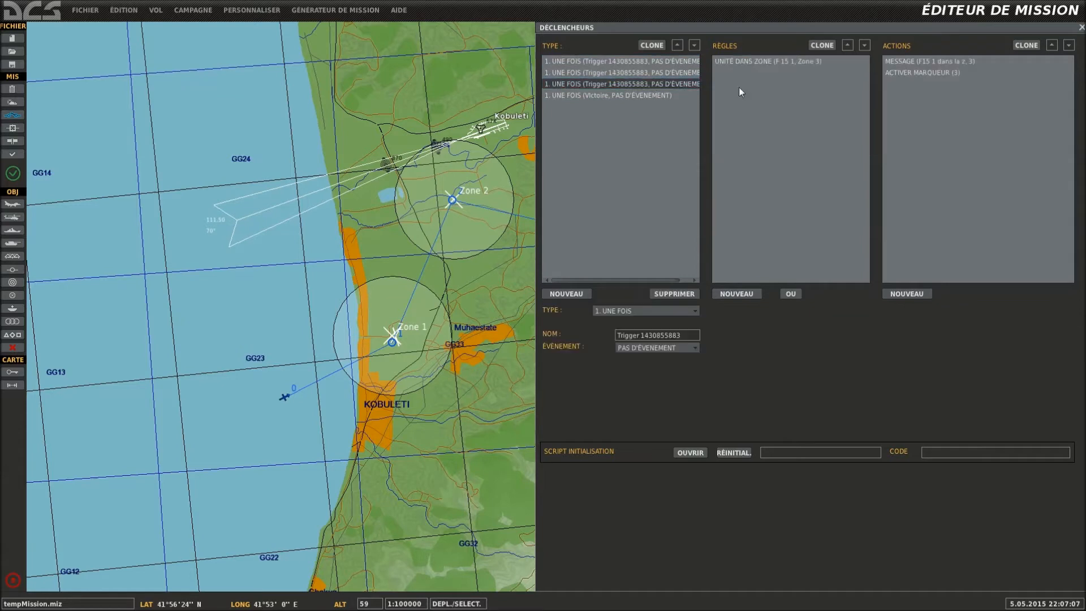
click(925, 61)
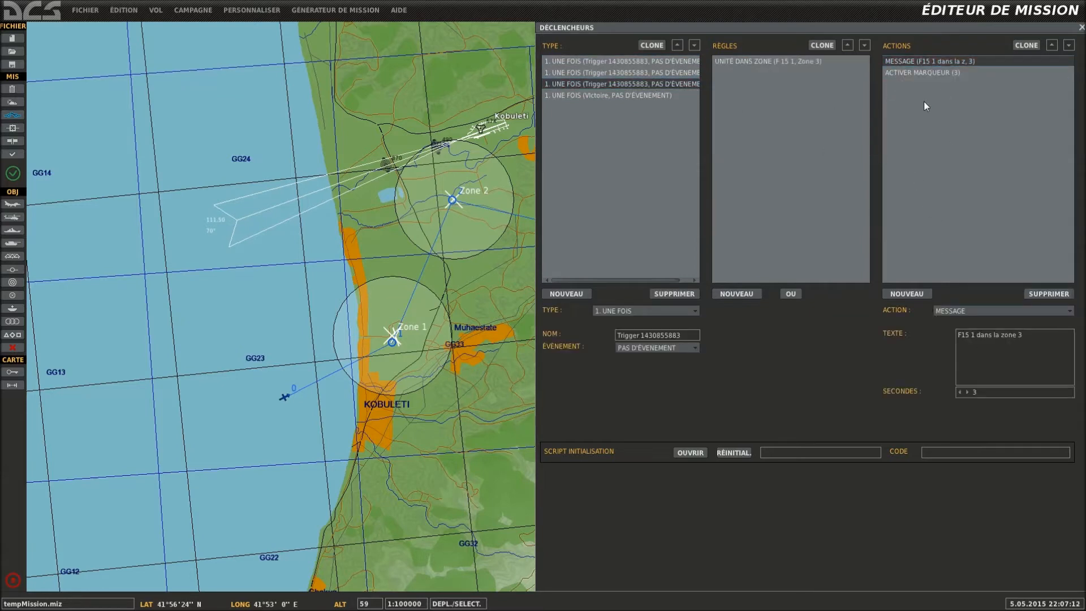
click(618, 95)
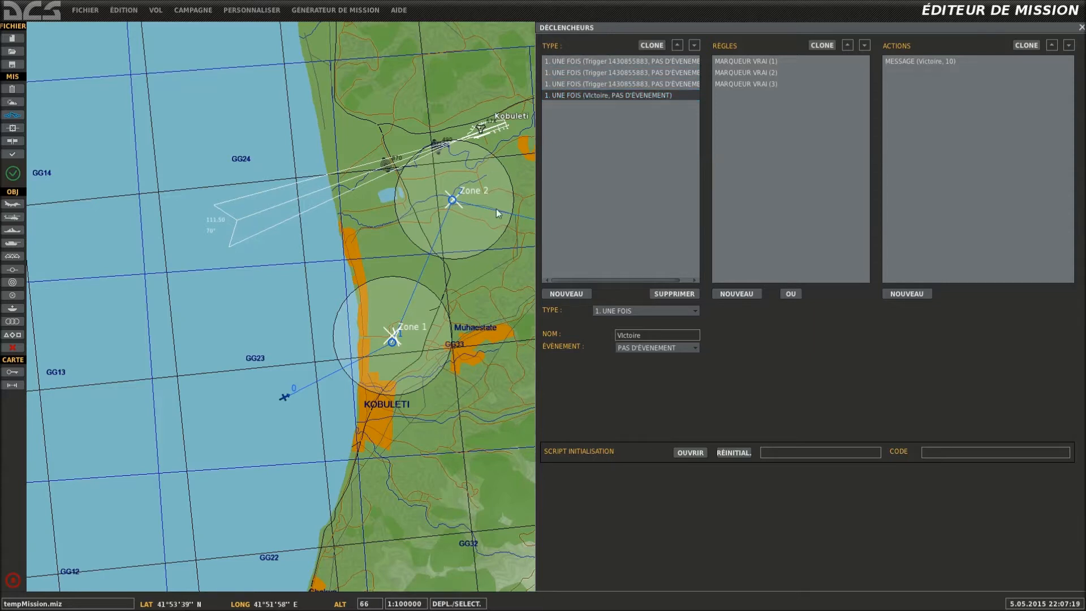
key(Escape)
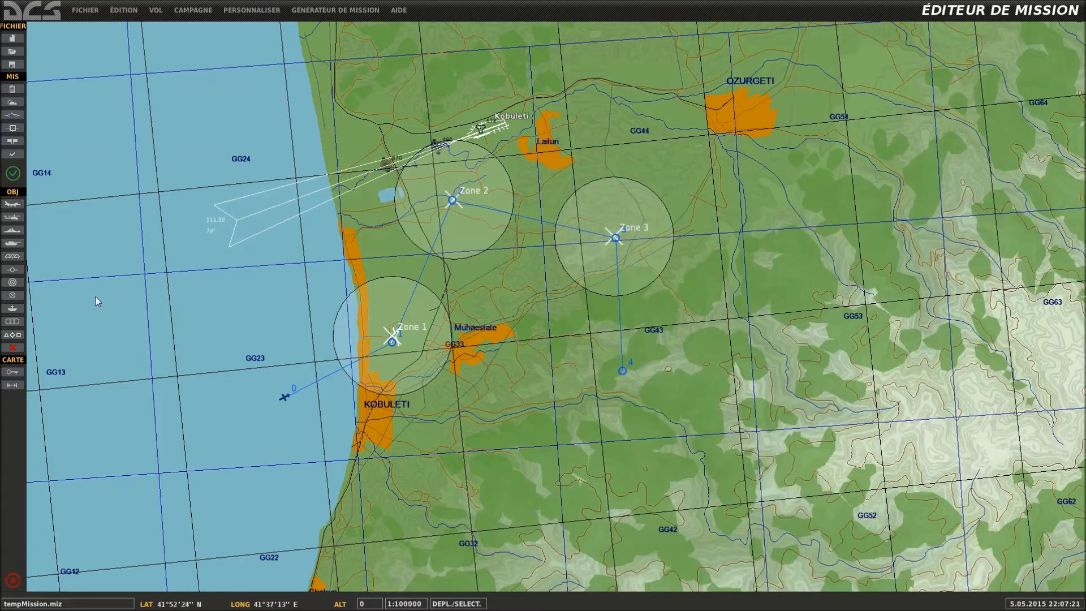
Change the Victoire trigger's message action to ACTIVER MARQUEUR with flag 4.
click(12, 115)
click(933, 62)
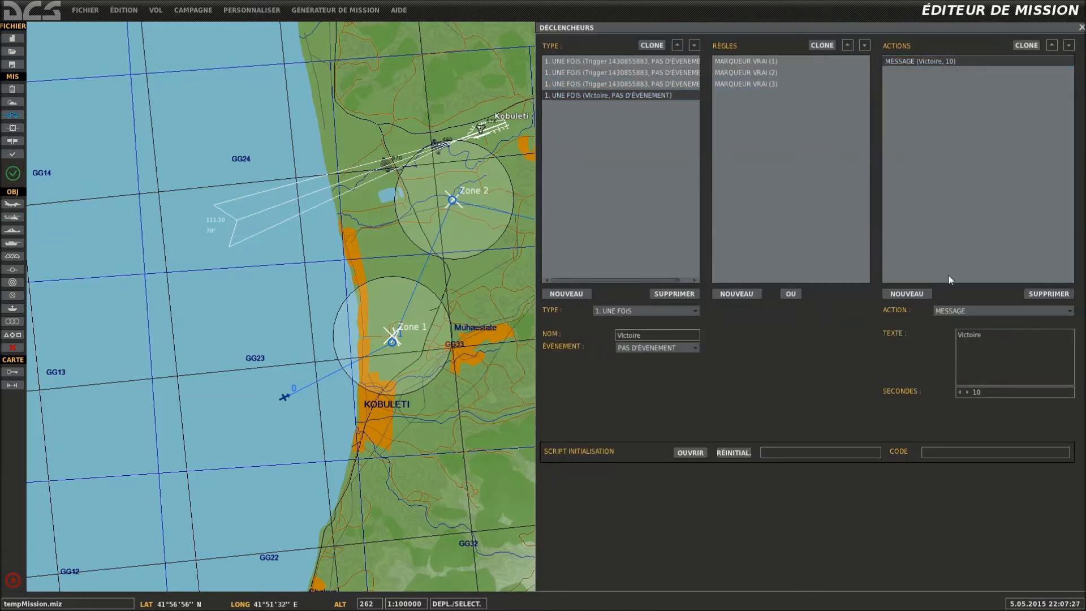
click(953, 310)
click(952, 311)
click(952, 311)
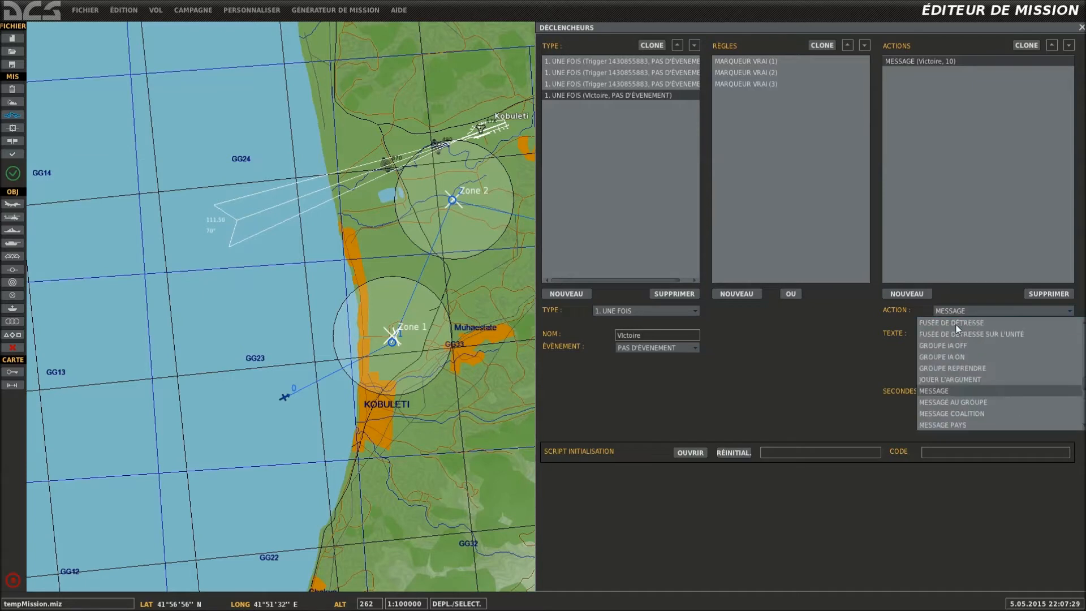
scroll(955, 328, up, 3)
click(969, 331)
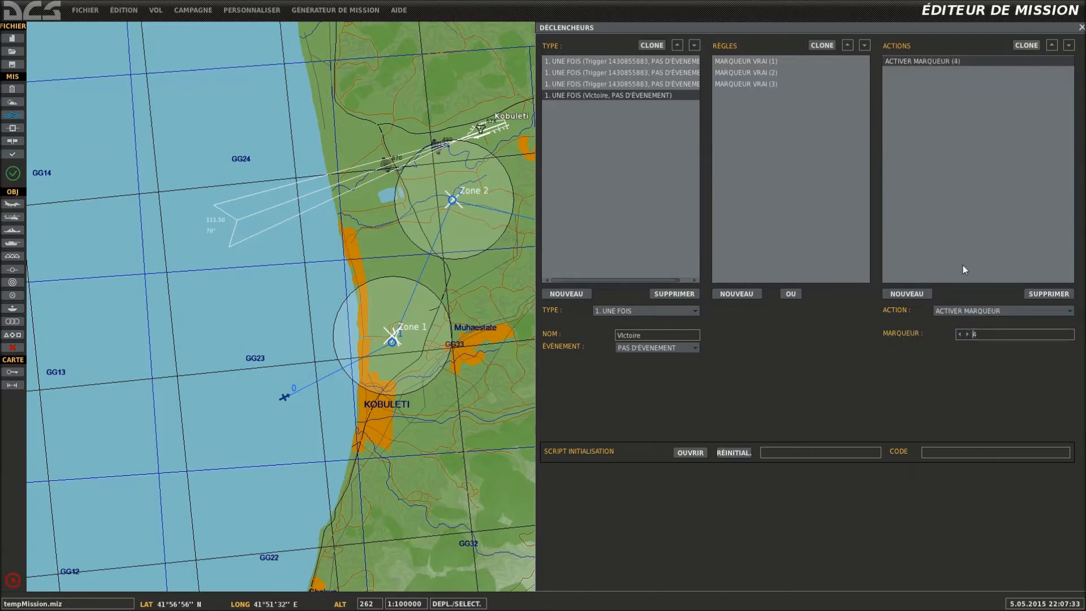
click(943, 147)
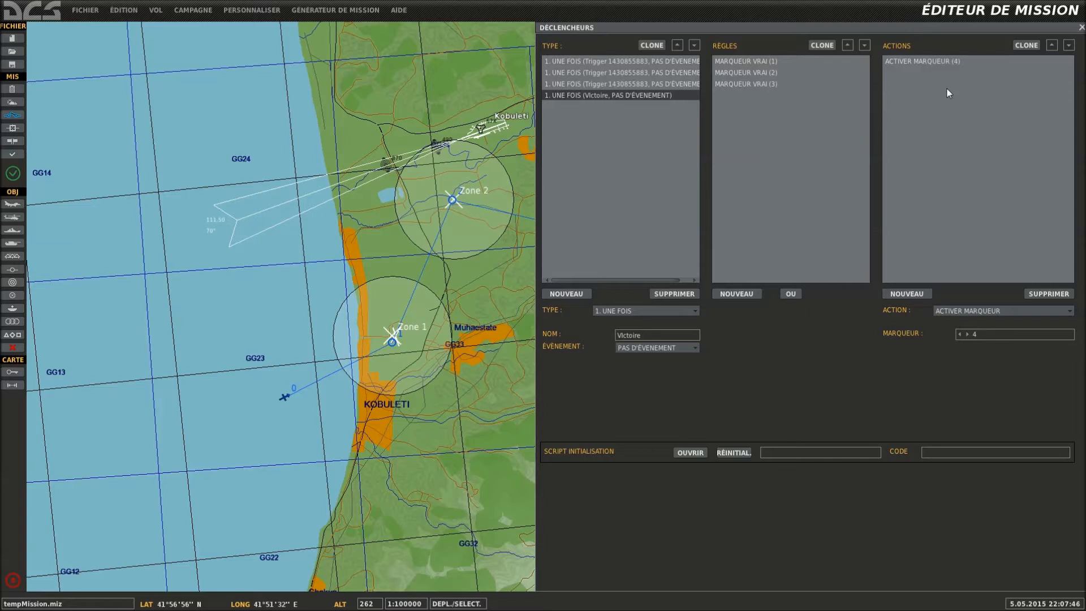
click(606, 114)
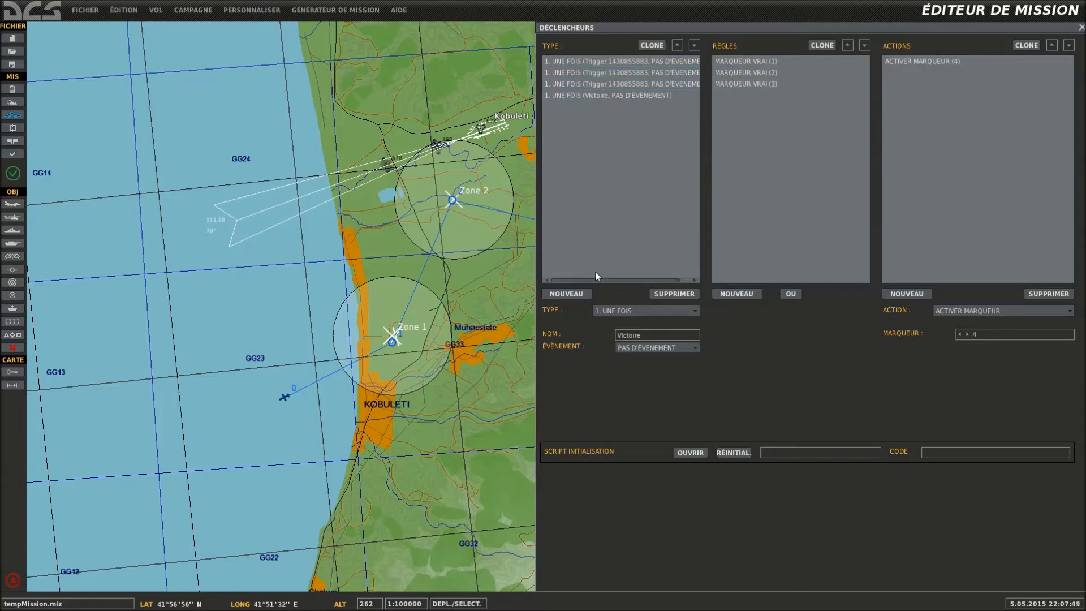
Create another UNE FOIS trigger named "Message victoire".
click(562, 296)
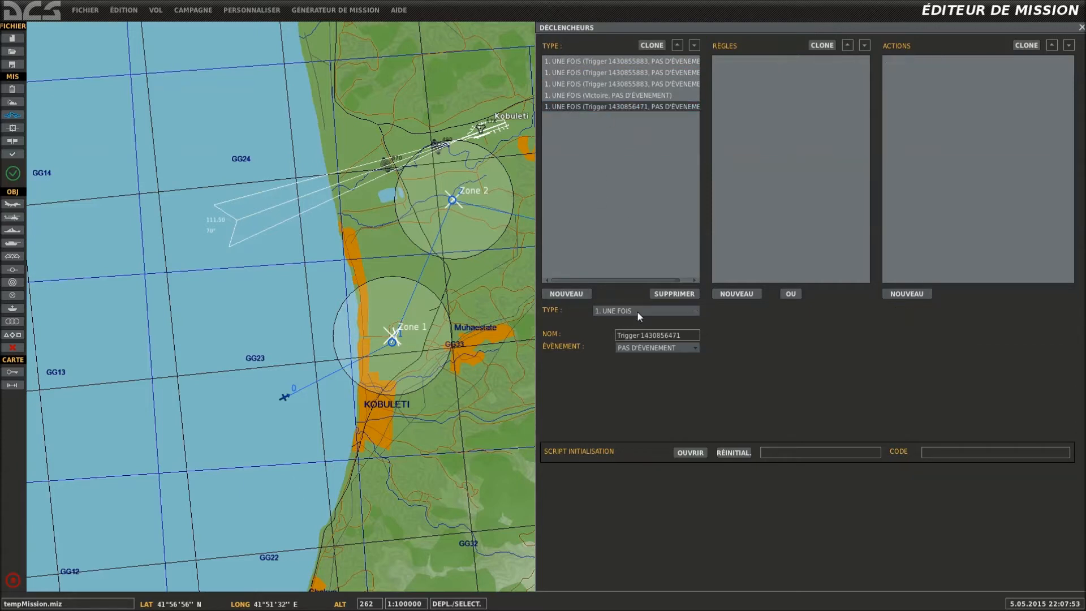
drag(677, 334, 583, 332)
text(Me)
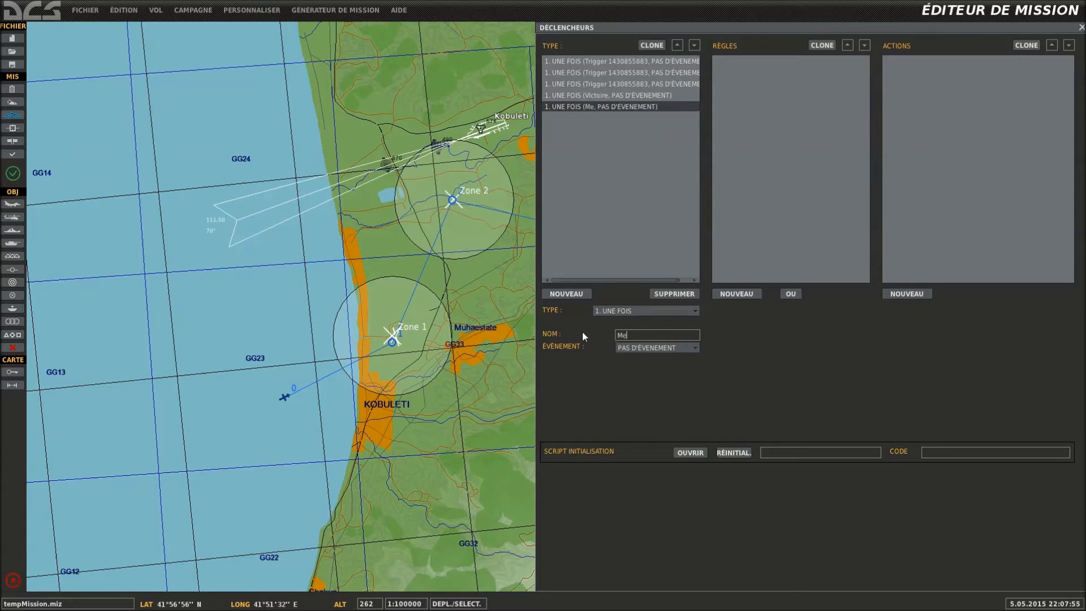
text(ssage victoire)
Add a TEMPS DEPUIS MARQUEUR rule to the Message victoire trigger with flag 4 and 10 seconds.
click(738, 294)
click(809, 311)
scroll(795, 356, down, 10)
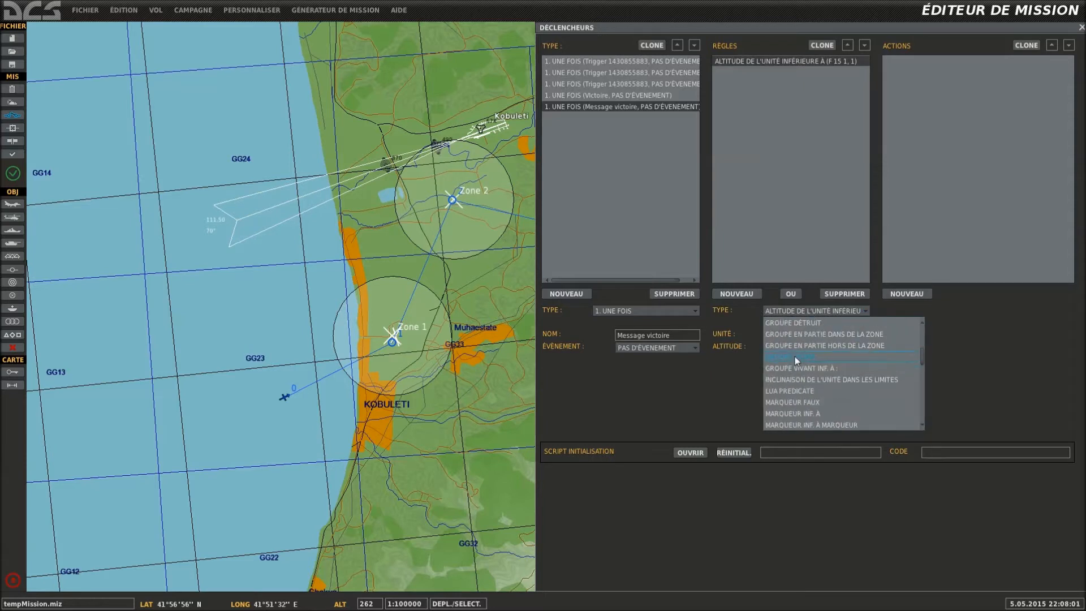
scroll(815, 381, down, 3)
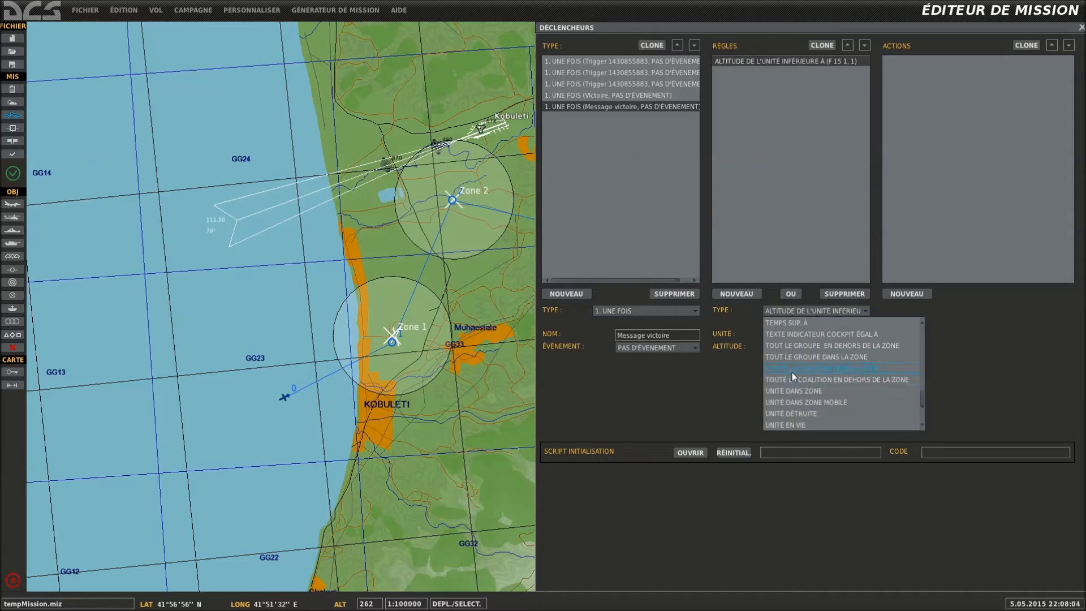
scroll(801, 364, down, 3)
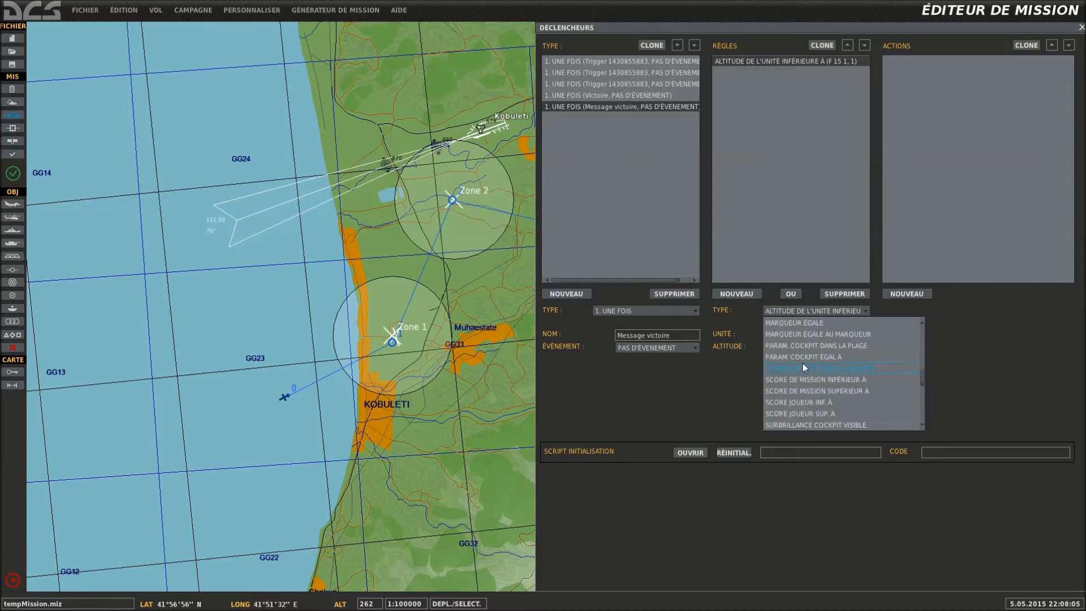
scroll(807, 346, up, 3)
click(813, 334)
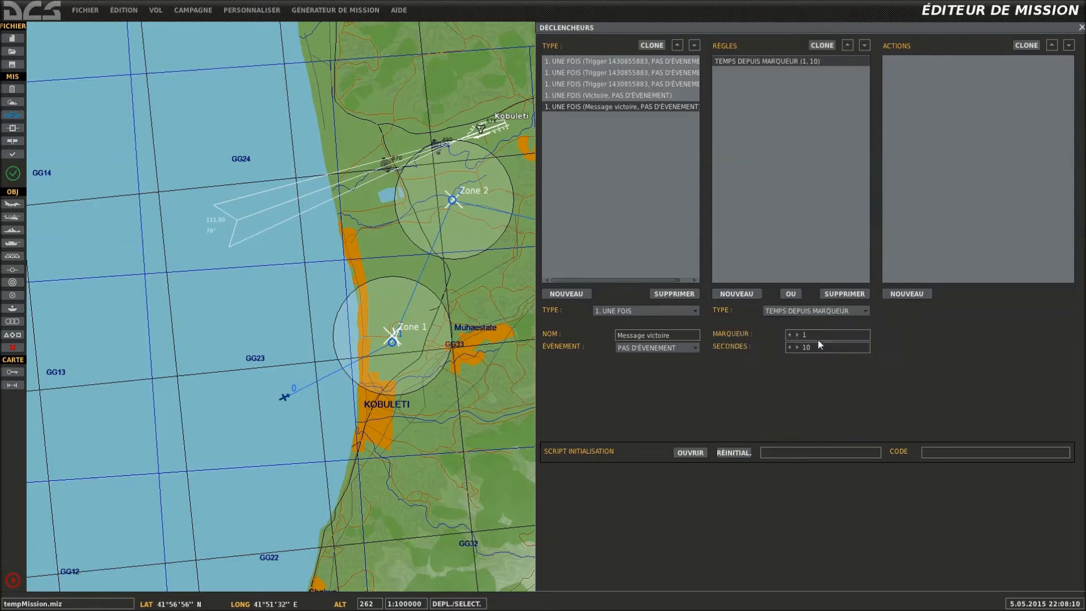
click(797, 334)
Add a MESSAGE action with the text "Victoire du F 15 c 1" to the Message victoire trigger.
click(910, 294)
click(980, 311)
scroll(972, 340, down, 10)
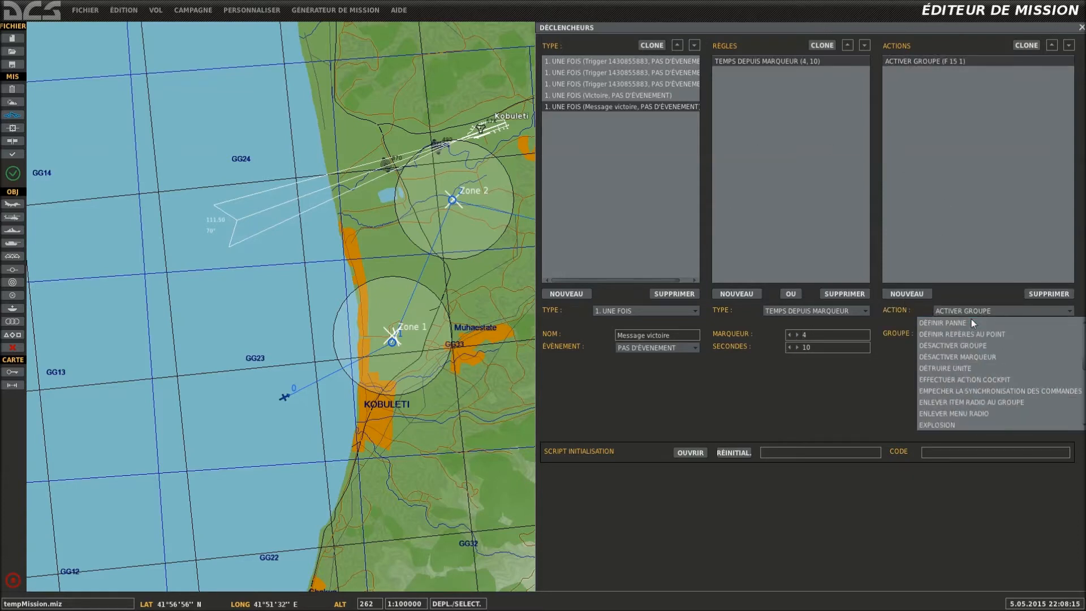
click(955, 339)
click(964, 311)
click(953, 333)
text(Victoire du F 15 c 1)
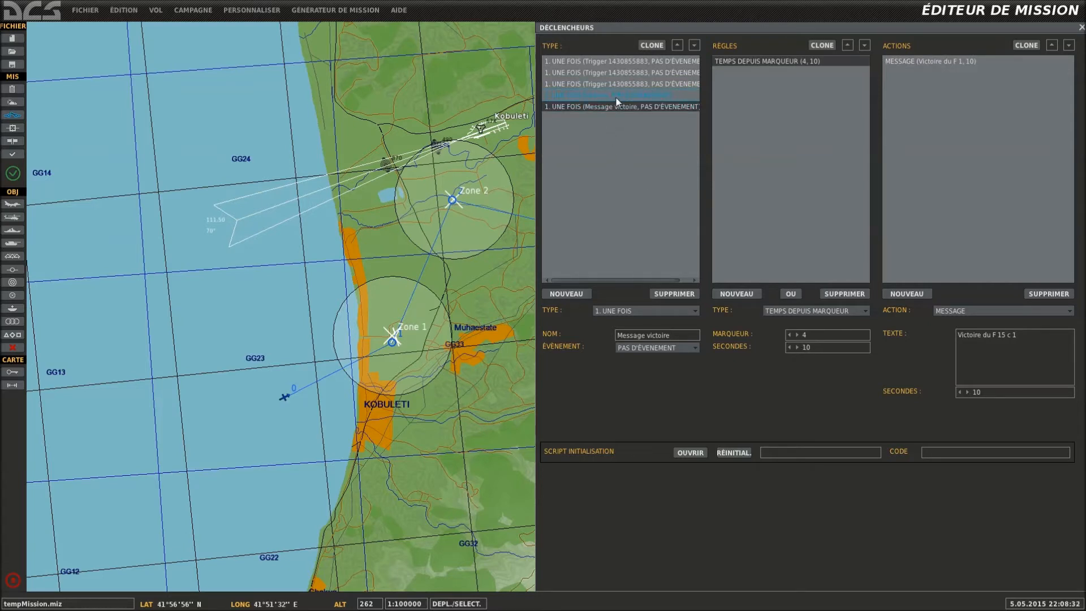
Check the message action of the third zone trigger and close the trigger editor.
click(608, 84)
click(928, 62)
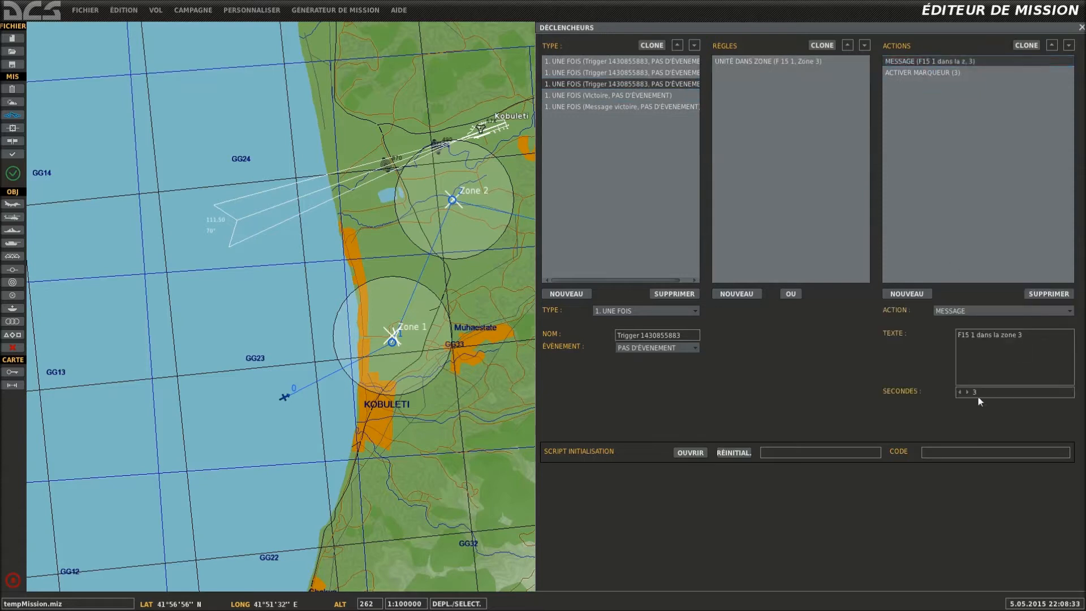
click(413, 222)
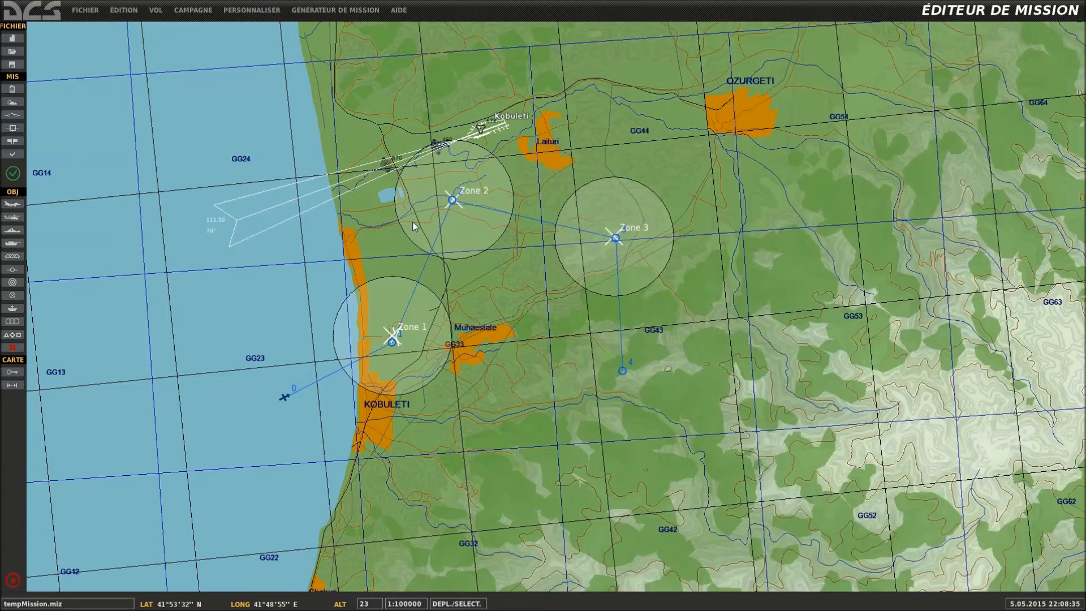
Run the mission without saving and follow the F-15 on the in-flight map.
click(12, 173)
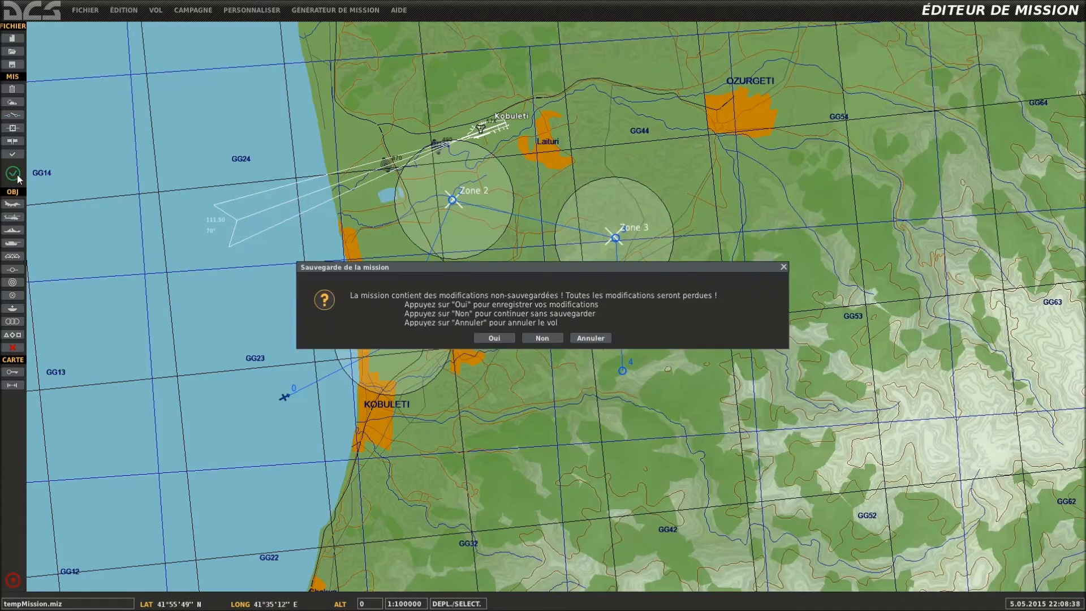
click(541, 341)
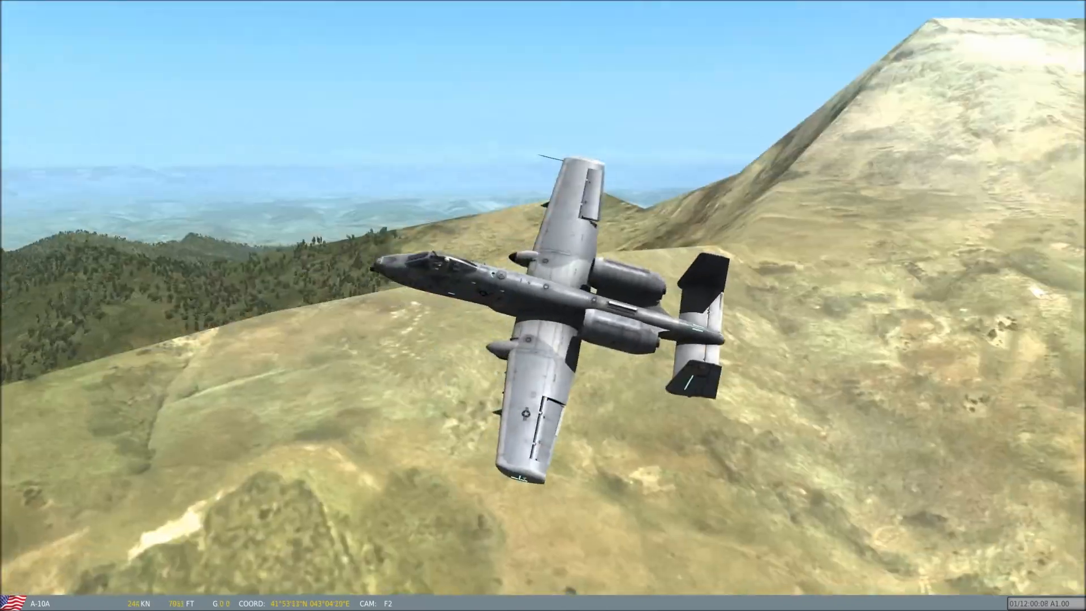
key(F10)
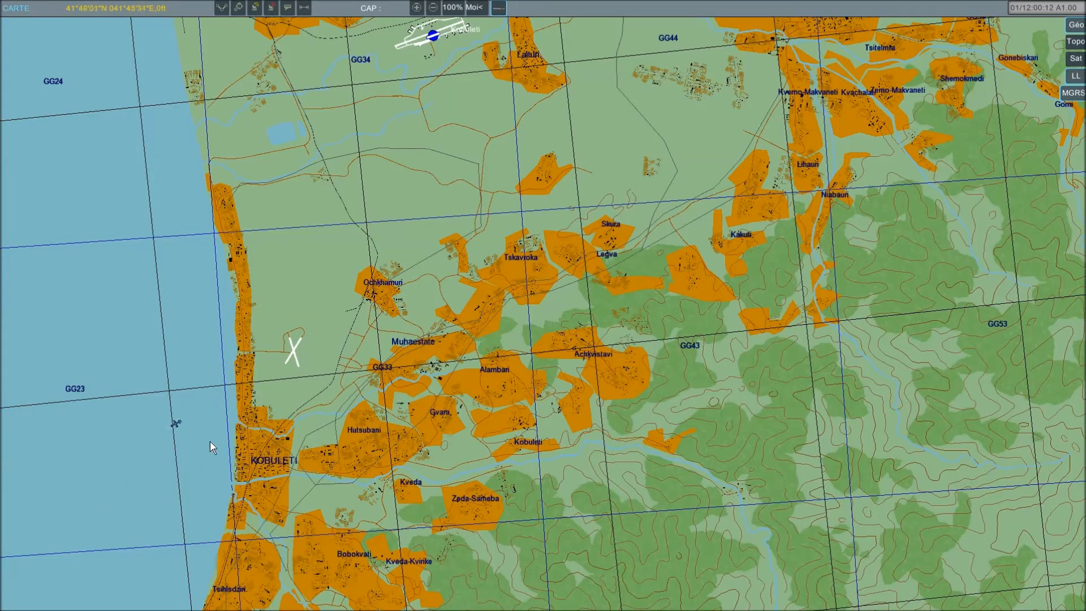
click(177, 422)
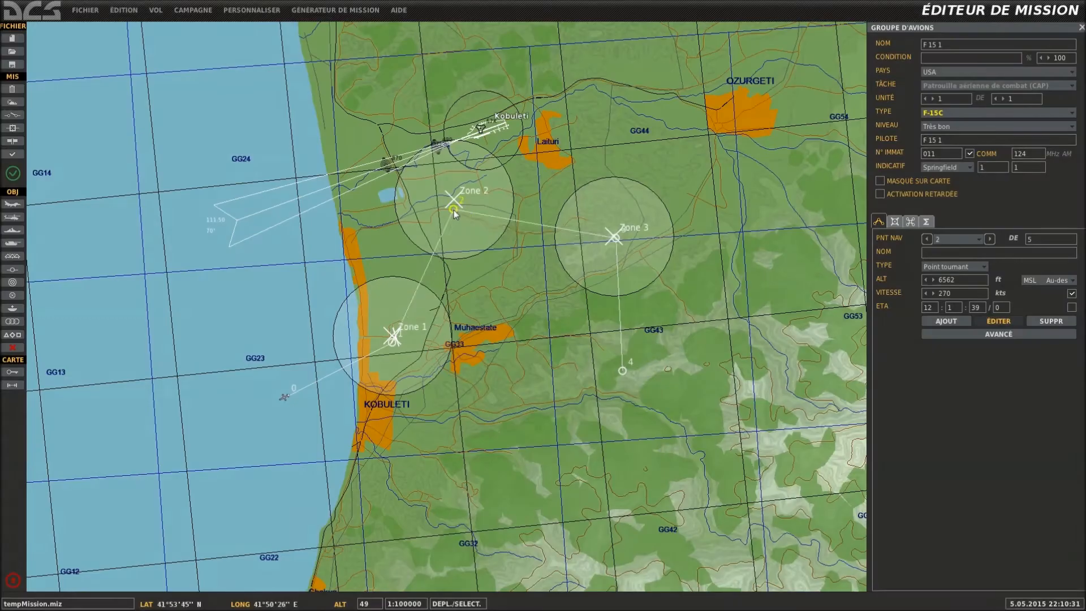
Move waypoint 2 out of Zone 2 to between Zones 1 and 3, and test the mission on the map without saving.
drag(454, 209, 508, 290)
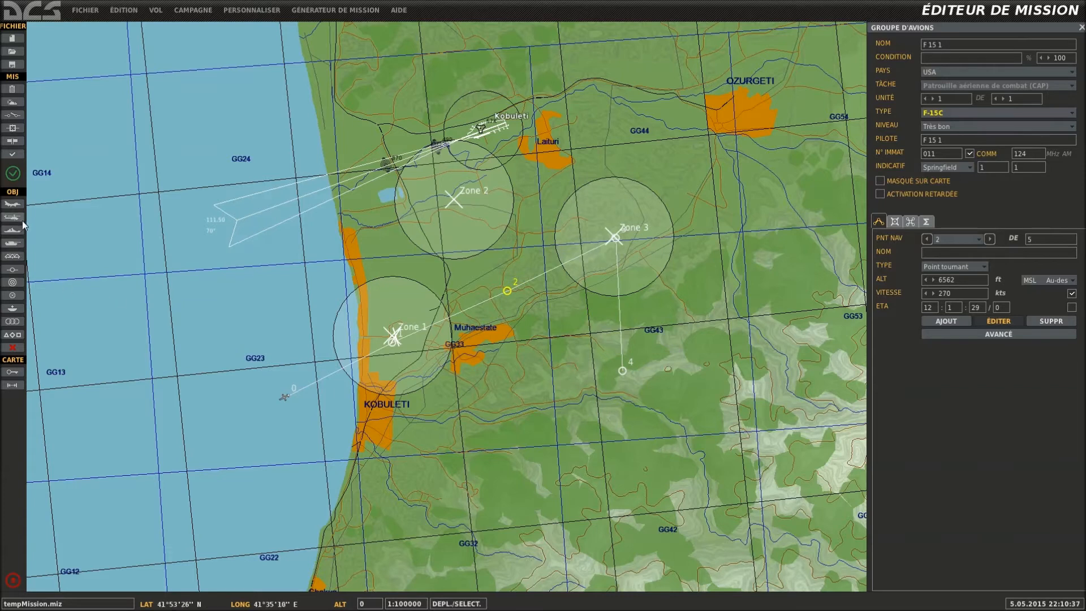
click(12, 174)
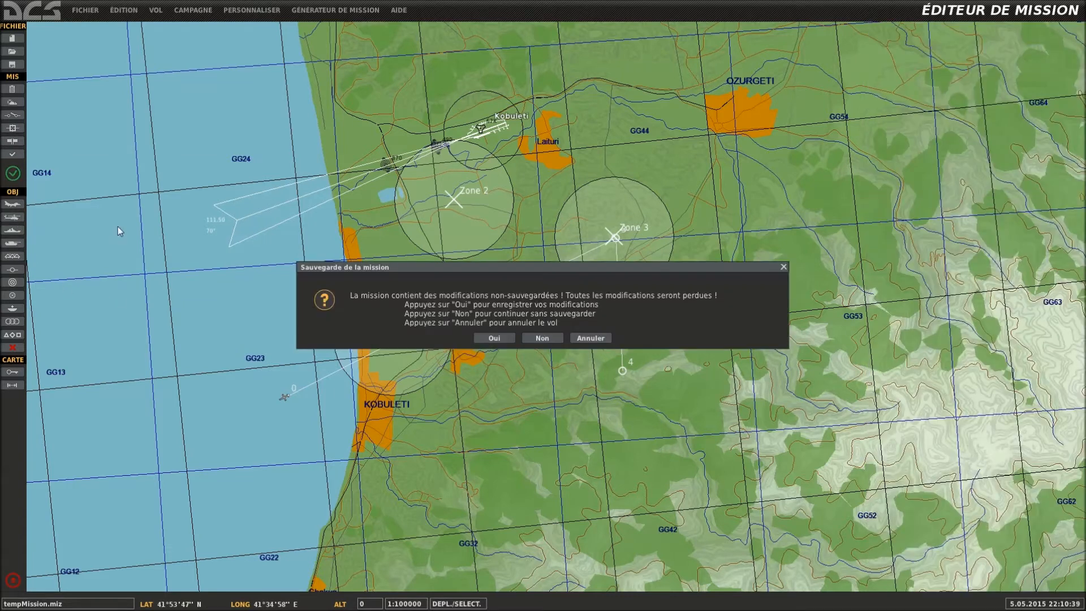
click(559, 339)
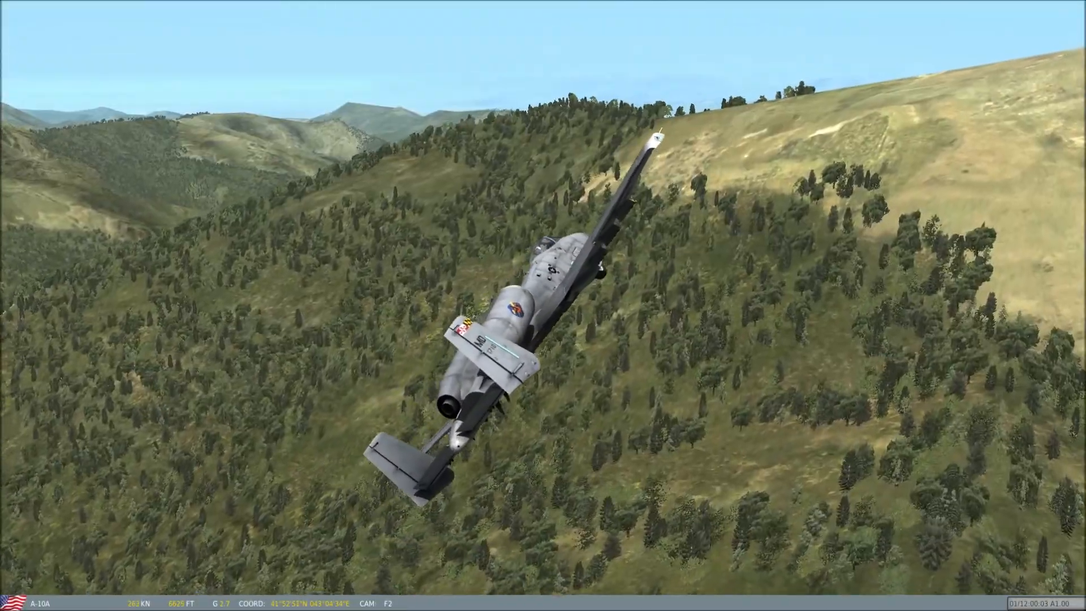
key(F10)
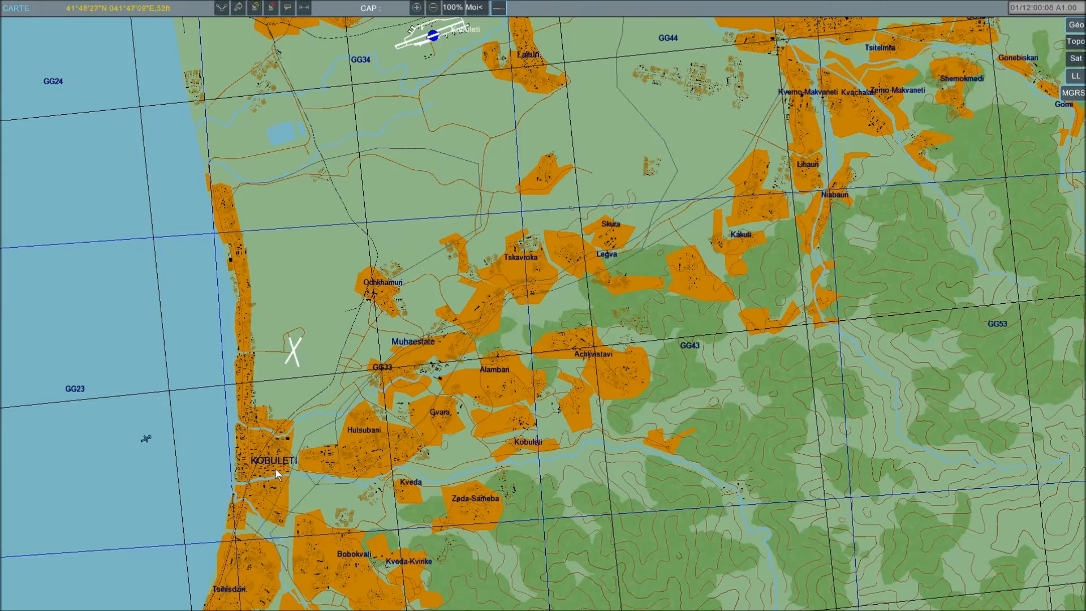
drag(171, 446, 314, 439)
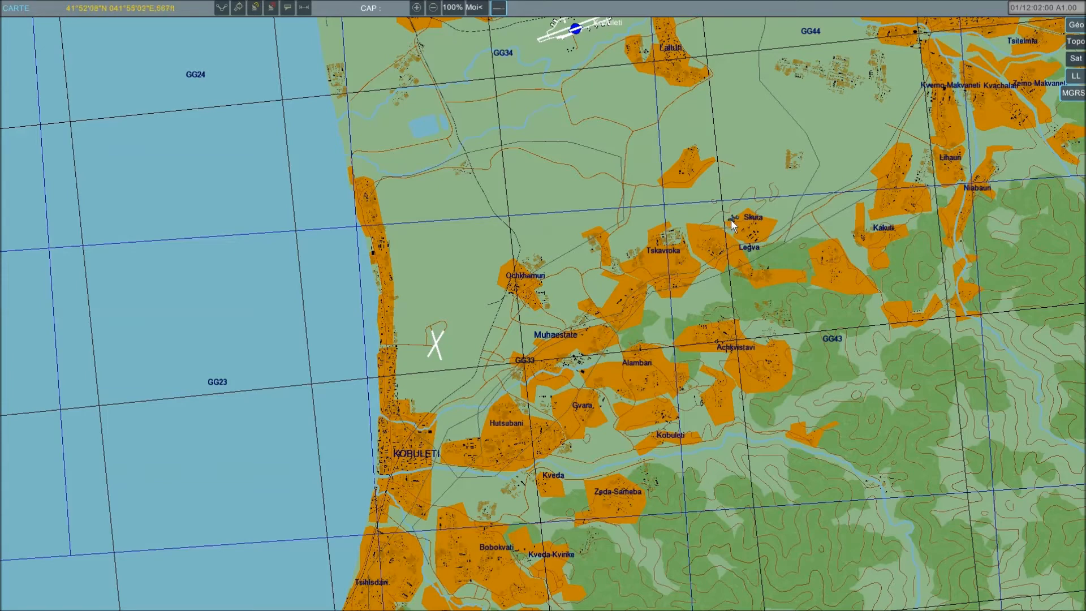
click(731, 219)
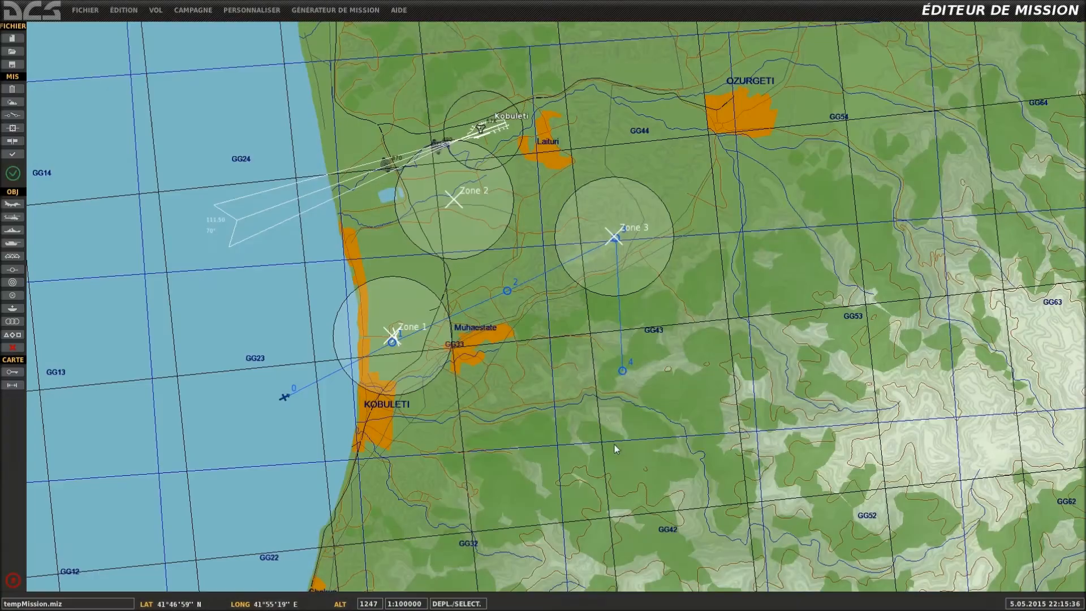
Rearrange waypoints 3 and 4 of the F 15 1 route around Zone 2 and Zone 3.
drag(622, 370, 453, 199)
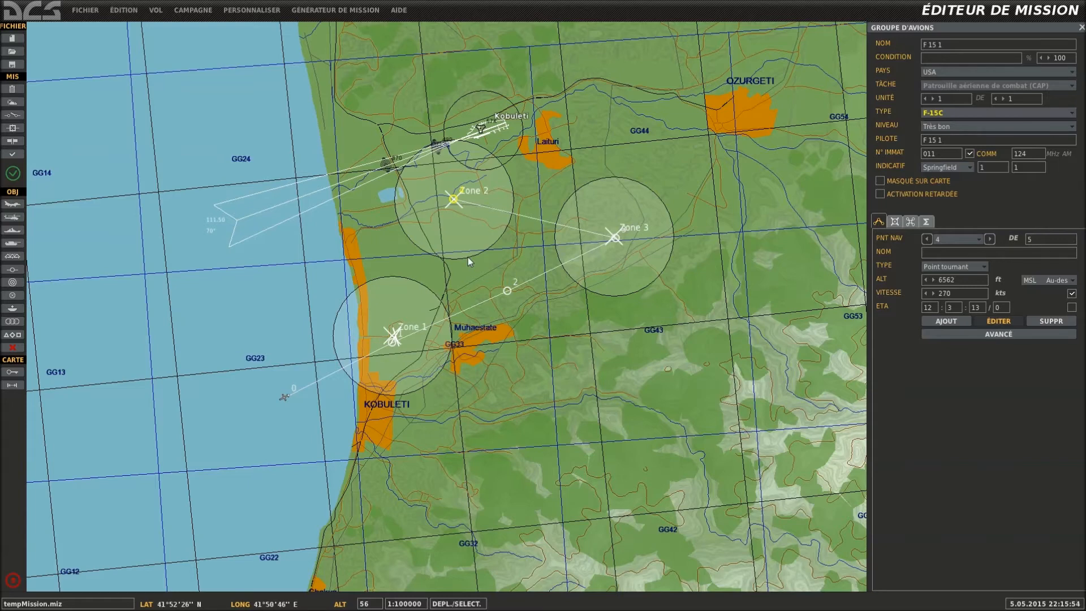
click(282, 401)
drag(616, 241, 538, 154)
click(454, 200)
click(451, 229)
click(595, 228)
drag(596, 228, 601, 234)
Place waypoint 2 back inside Zone 2 and shift Zone 3 with waypoint 3 closer, to the southeast of Zone 2.
click(443, 182)
drag(514, 293, 397, 212)
drag(540, 157, 444, 204)
drag(615, 250, 526, 276)
drag(452, 231, 525, 277)
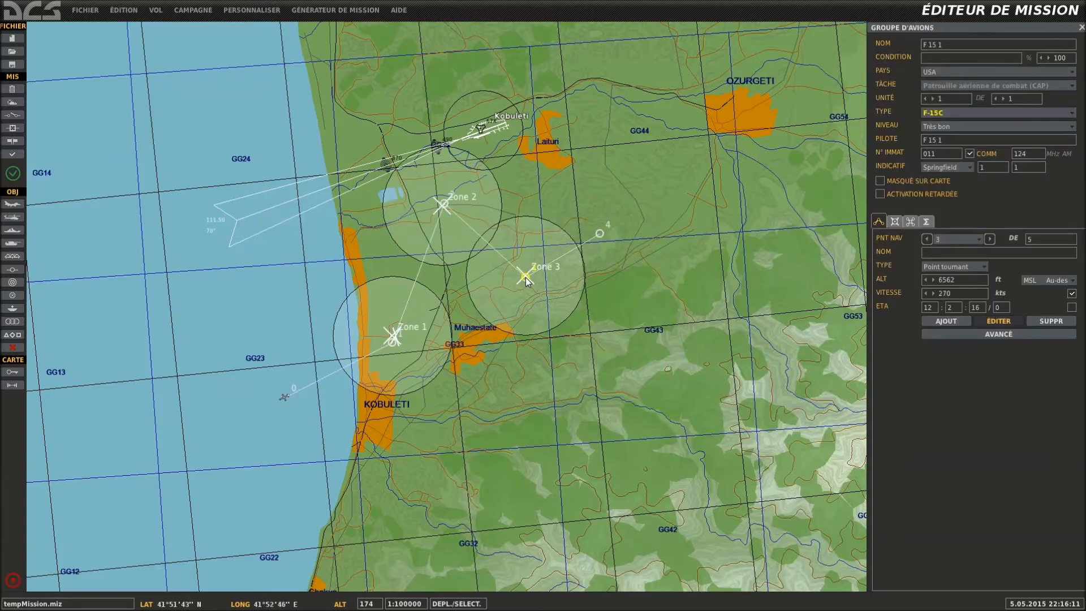
click(522, 304)
drag(525, 276, 548, 293)
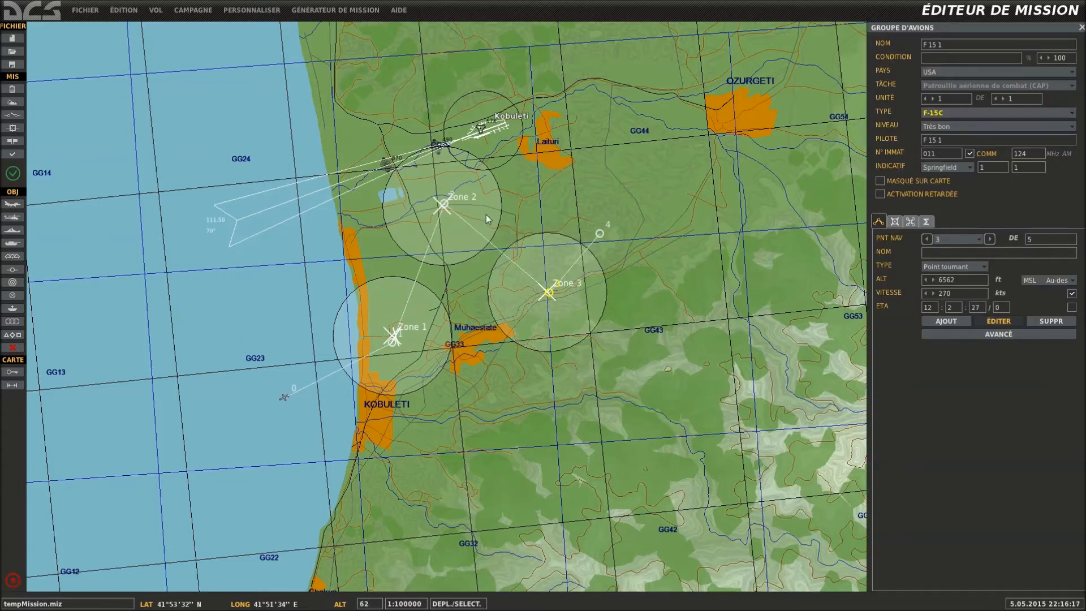
Review the rules and actions of the Zone 1 and Zone 2 triggers.
click(12, 115)
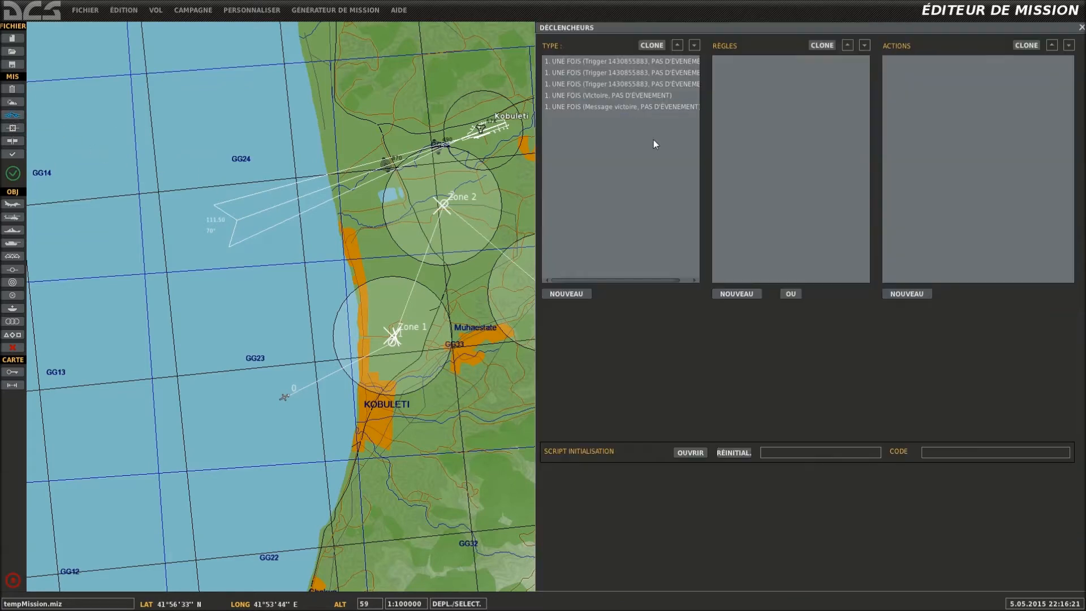
click(642, 61)
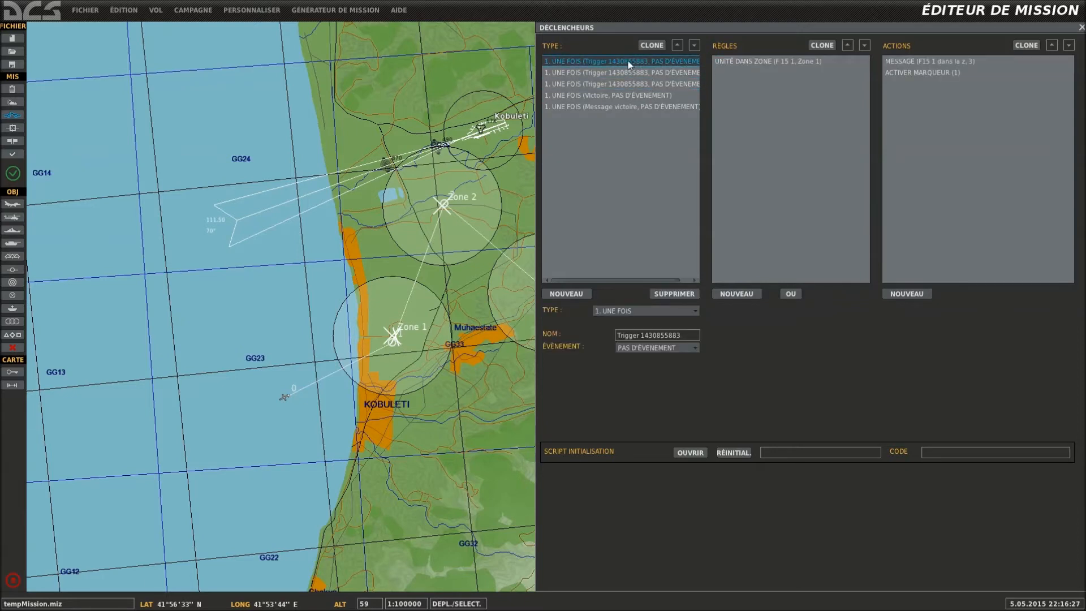
click(742, 62)
click(915, 63)
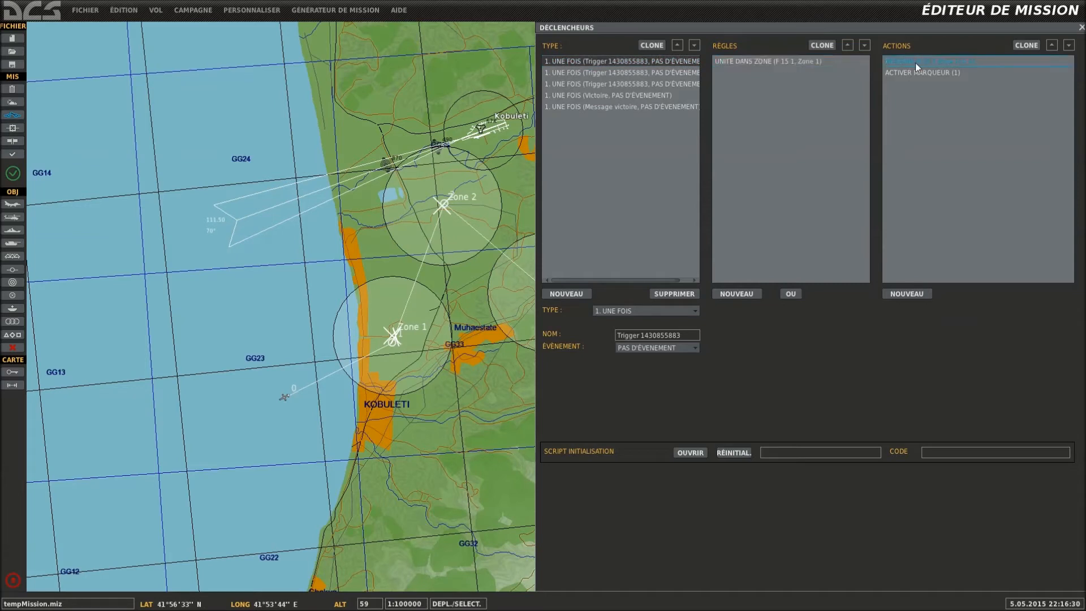
click(934, 72)
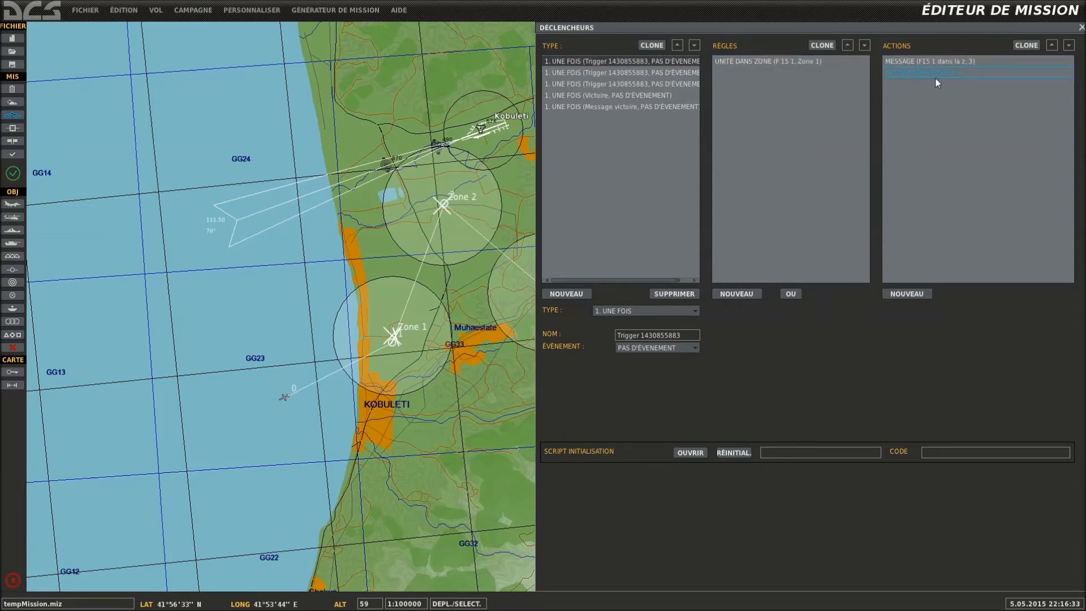
click(661, 73)
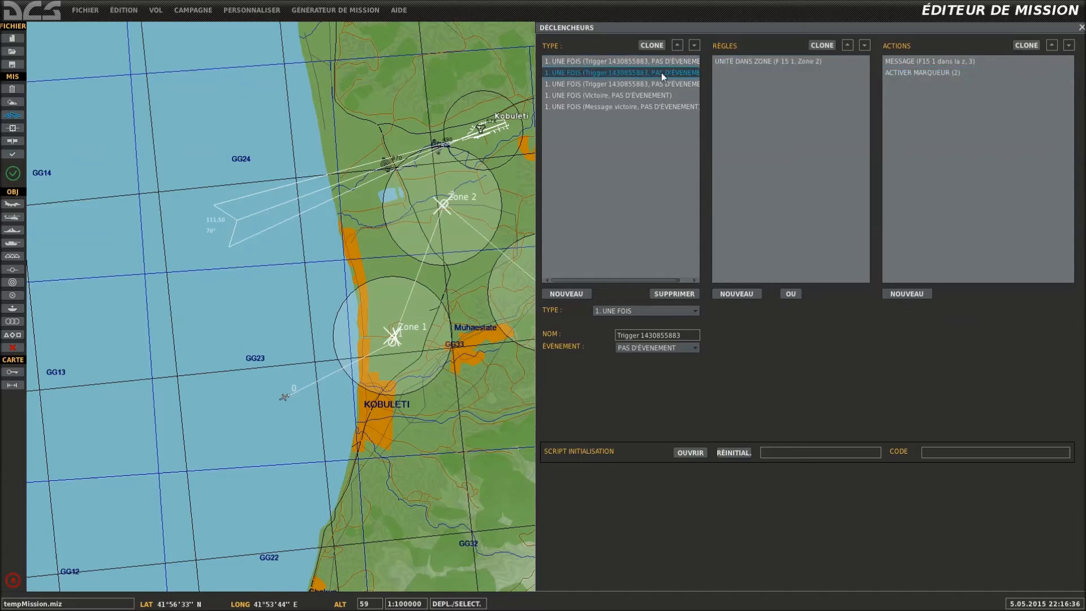
click(783, 62)
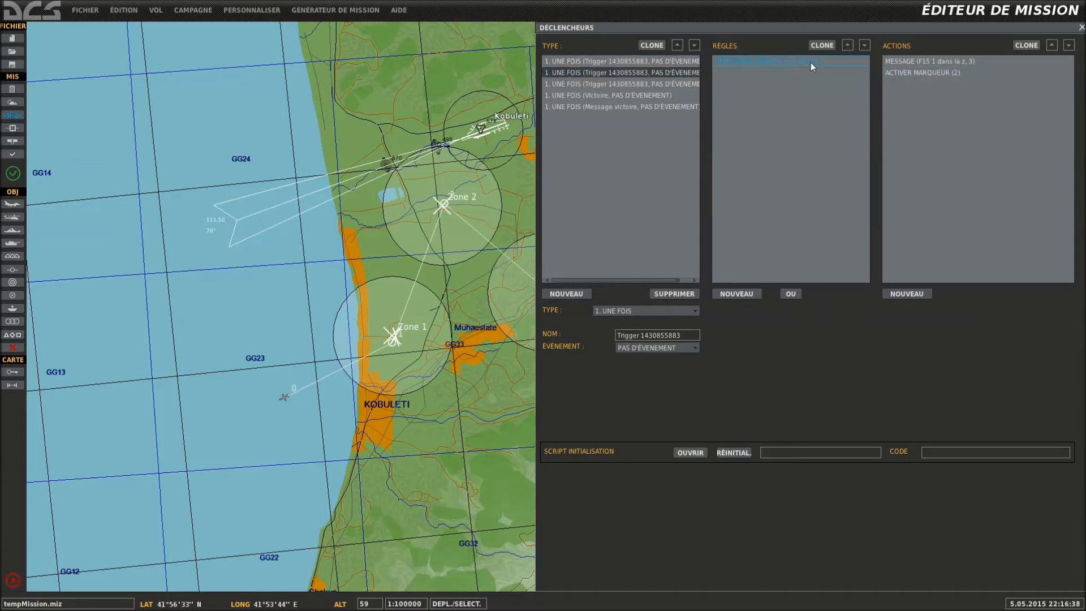
click(906, 59)
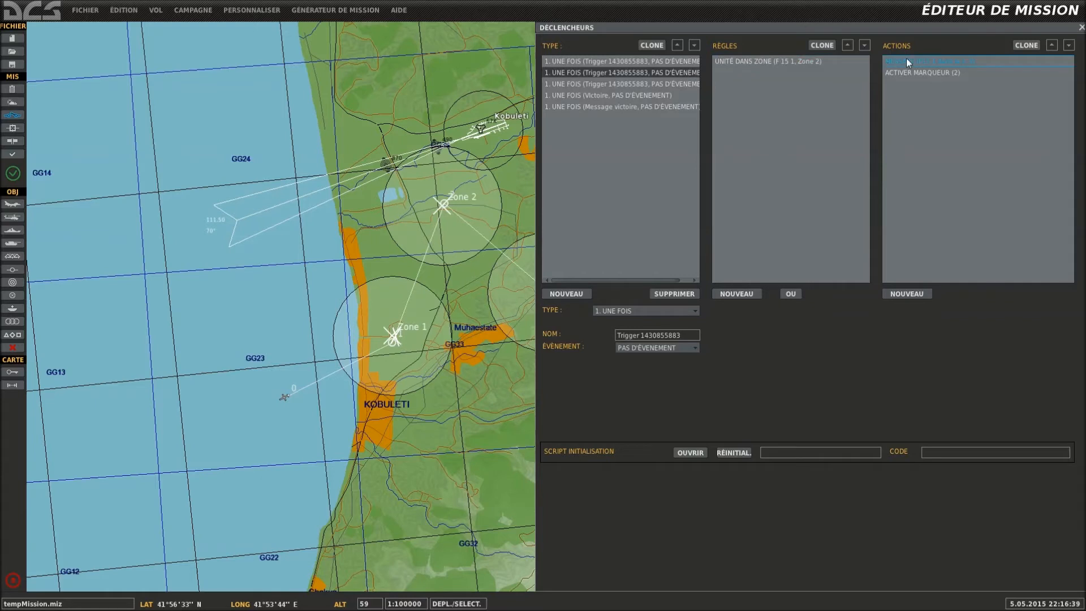
click(909, 73)
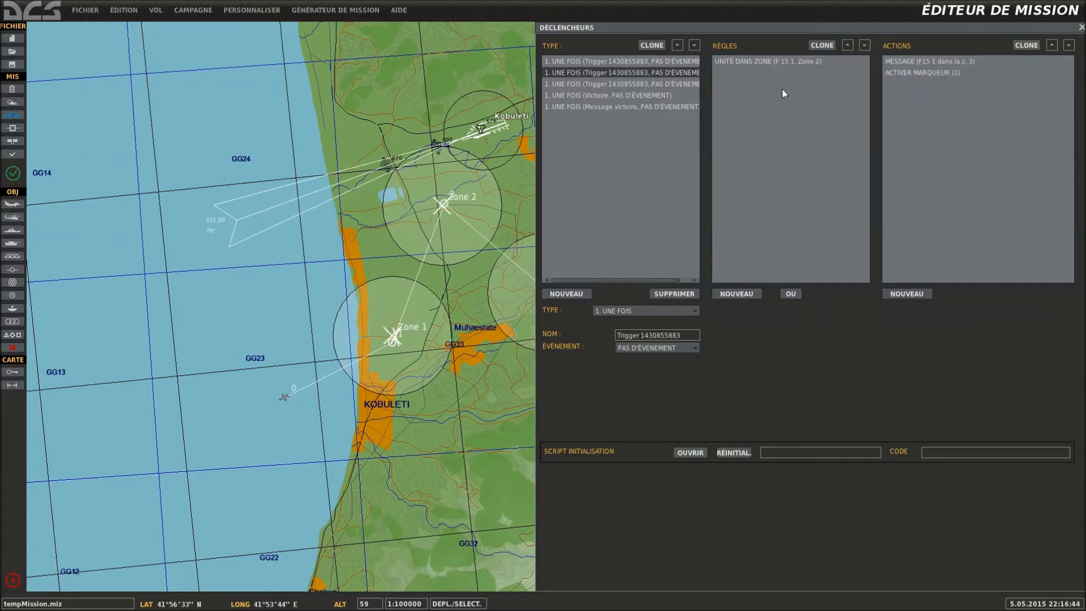
Add a MARQUEUR VRAI rule with flag 1 to the Zone 2 trigger.
click(742, 295)
click(803, 310)
scroll(781, 339, down, 5)
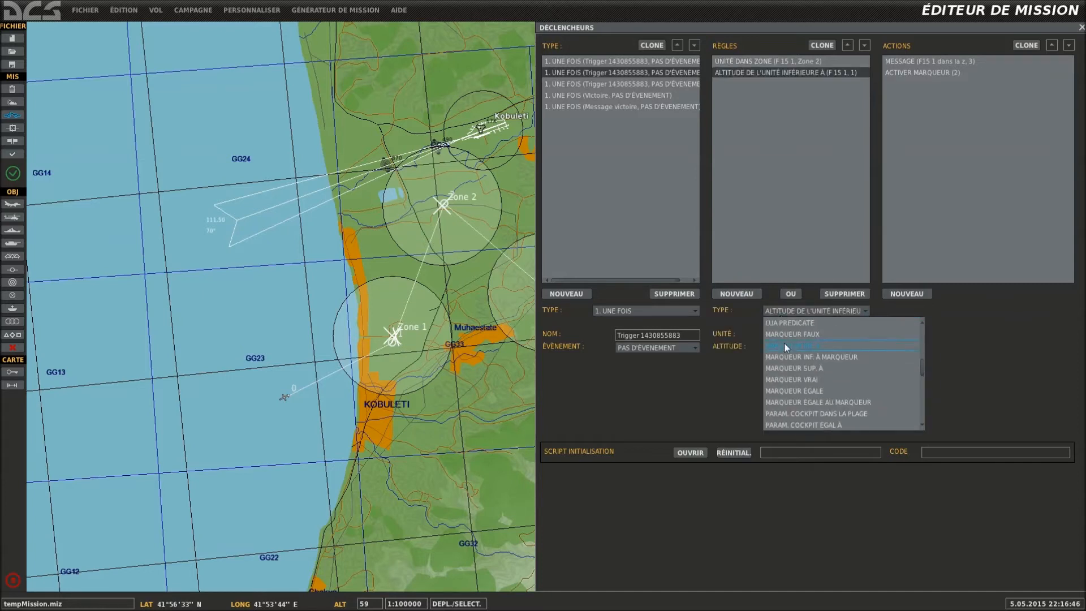
click(810, 379)
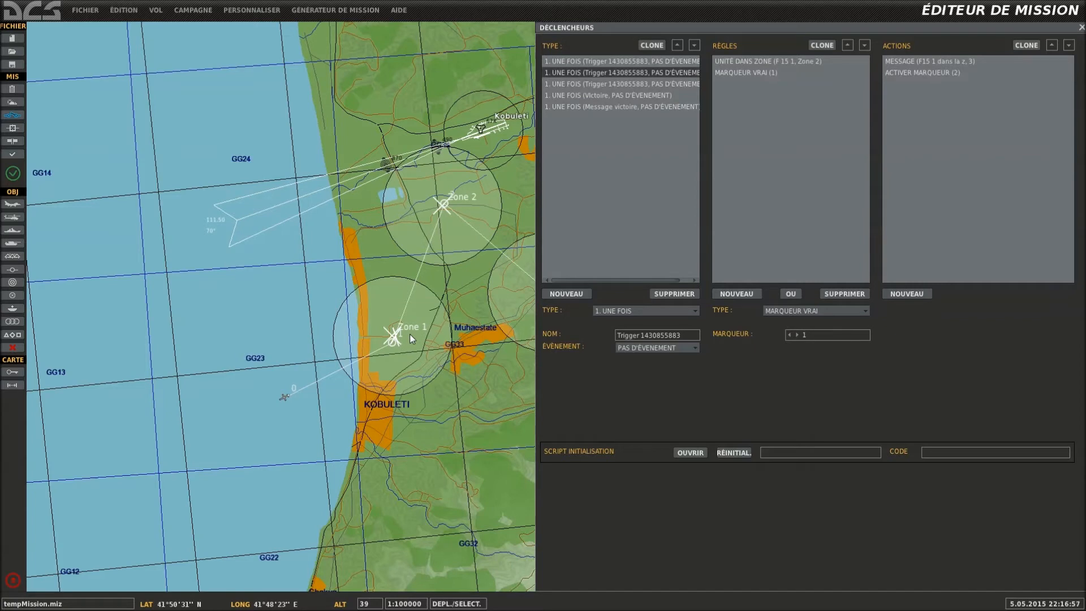
Move waypoint 1 into Zone 2 to illustrate skipping Zone 1, and return it to Zone 1.
drag(388, 344, 406, 214)
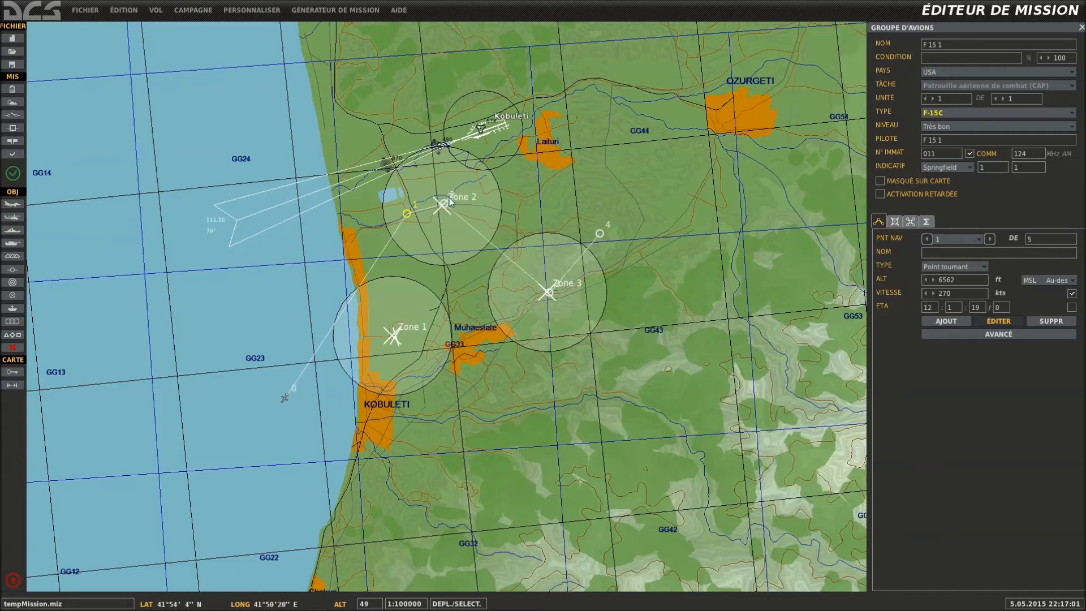
drag(407, 213, 395, 339)
Reopen the trigger editor and review both rules of the Zone 2 trigger against the zones on the map.
click(12, 115)
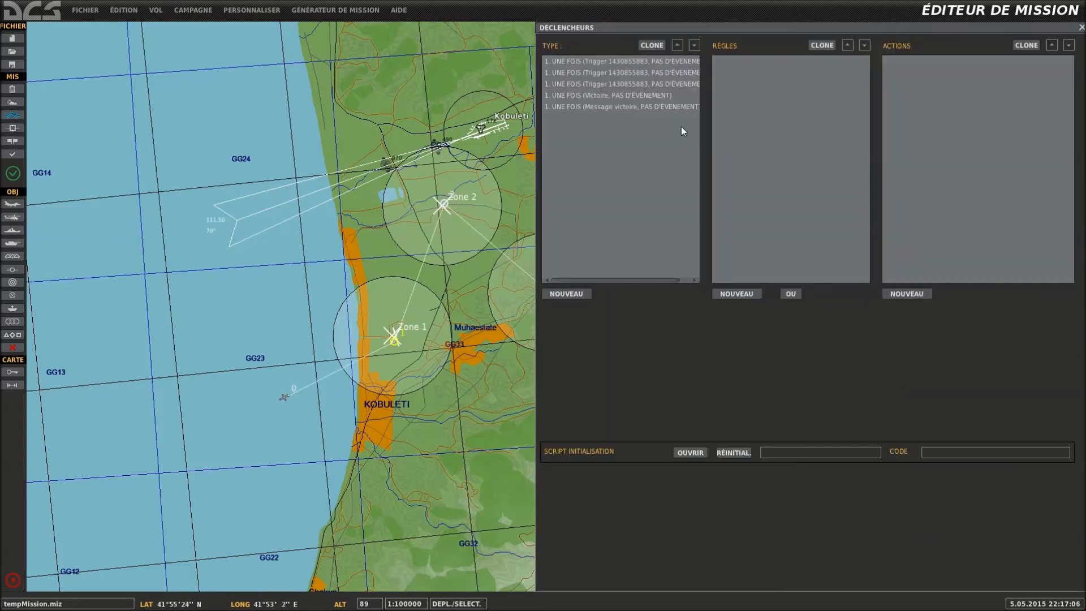
click(687, 73)
click(744, 62)
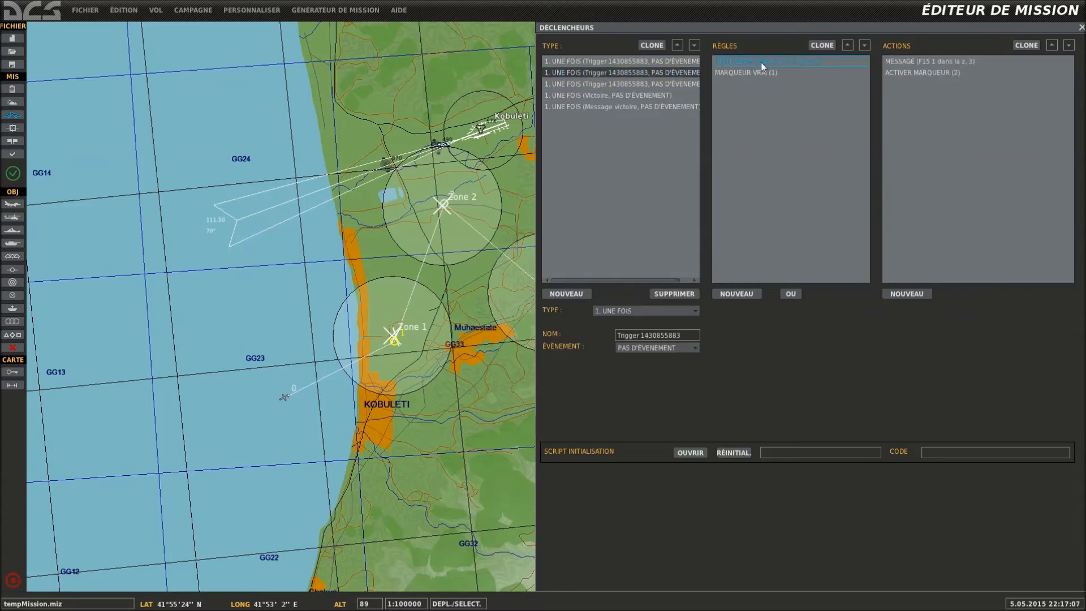
click(771, 71)
right_drag(302, 219, 230, 192)
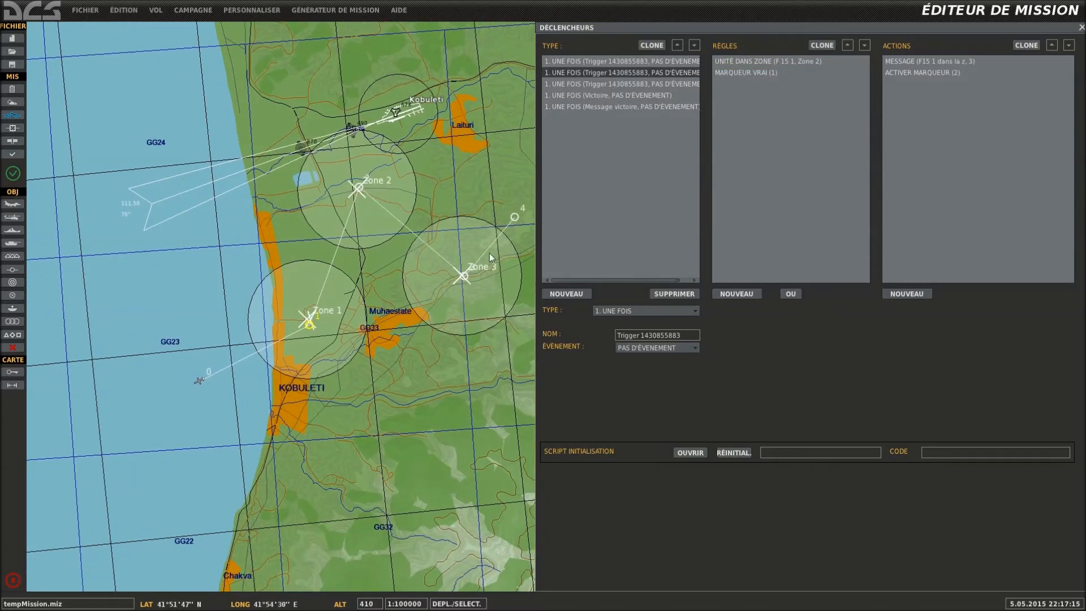
Add a MARQUEUR VRAI rule with flag 2 to the Zone 3 trigger.
click(619, 85)
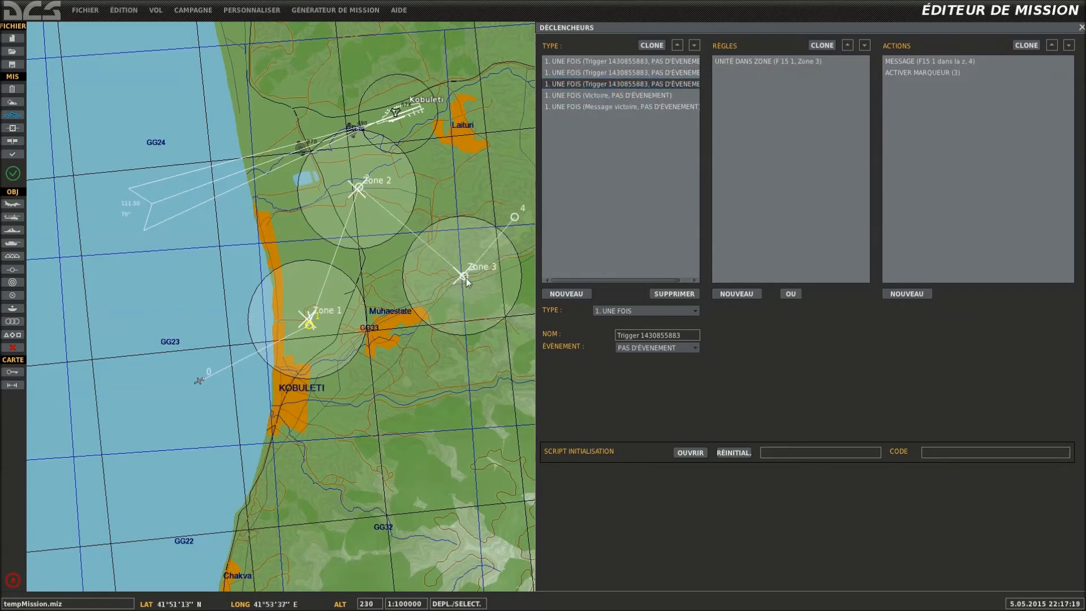
click(733, 294)
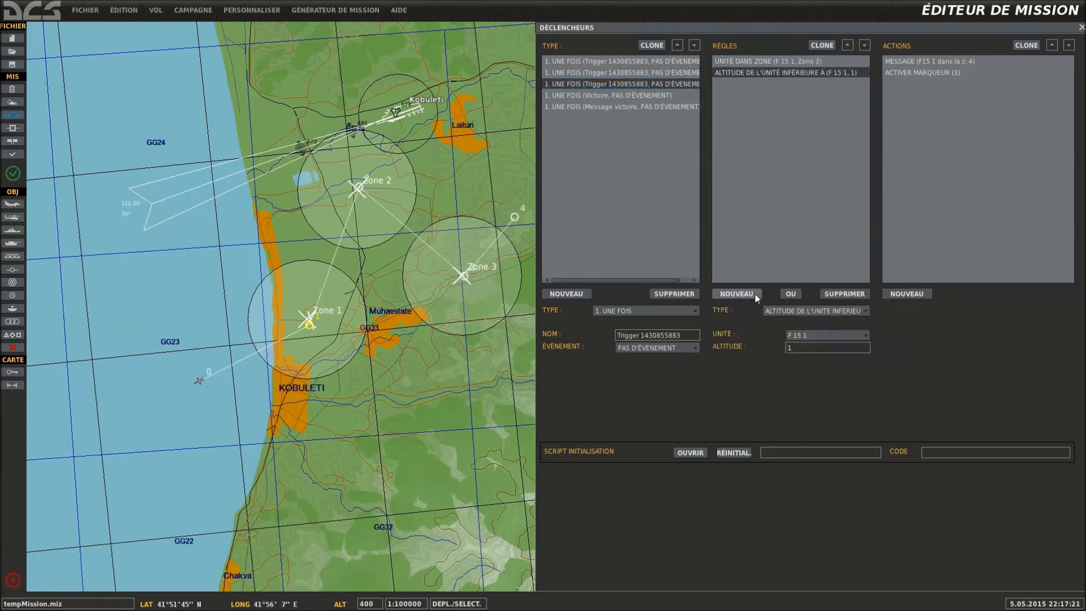
click(797, 312)
scroll(801, 354, down, 6)
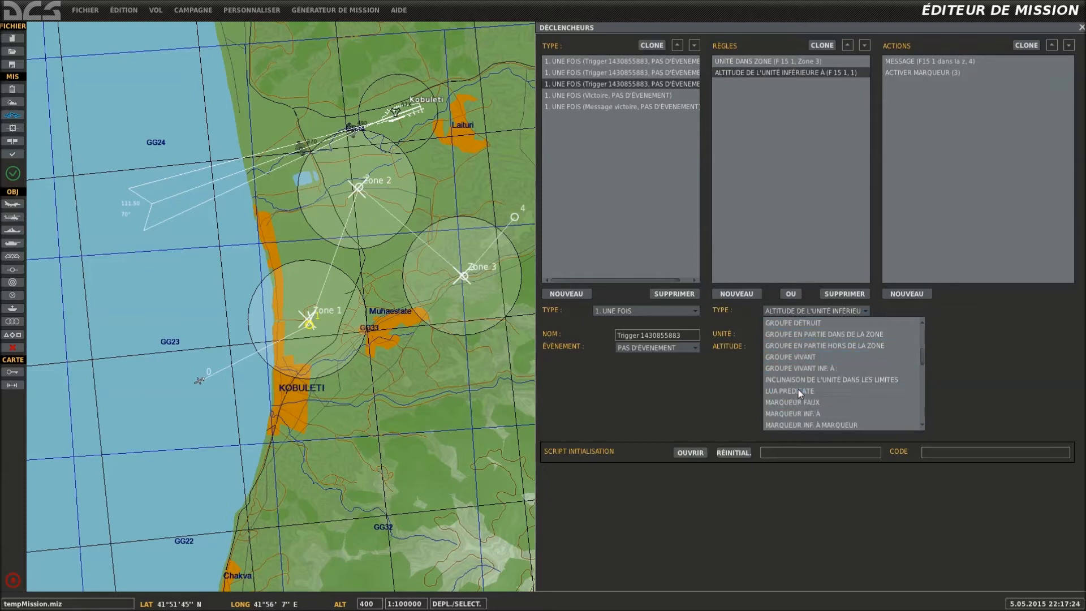
click(816, 414)
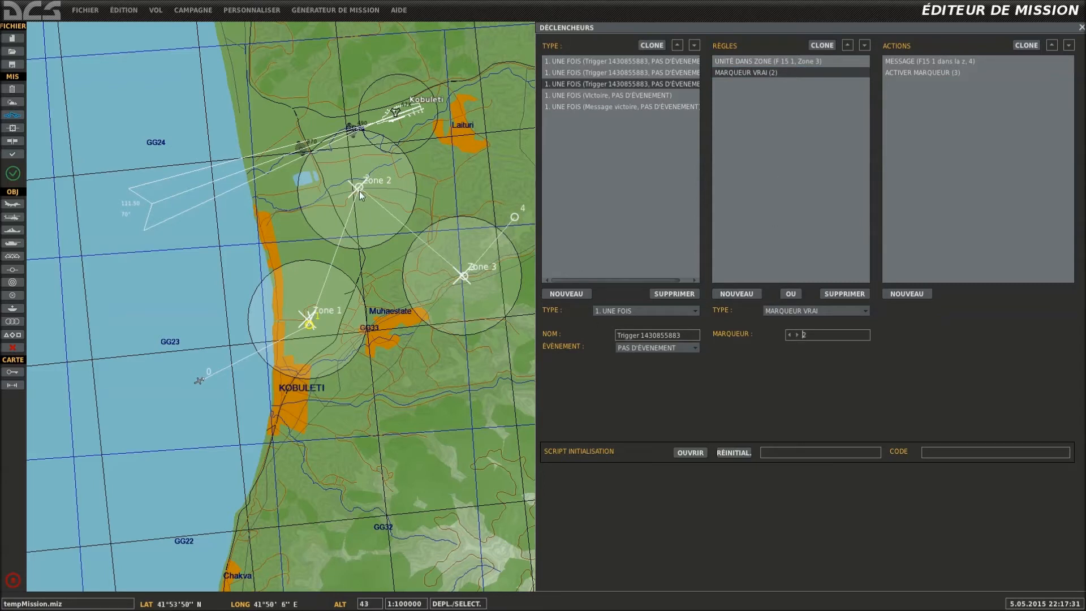
Try an additional MARQUEUR VRAI rule with flag 1 on the Zone 3 trigger, and delete that rule.
click(776, 146)
click(829, 45)
click(765, 71)
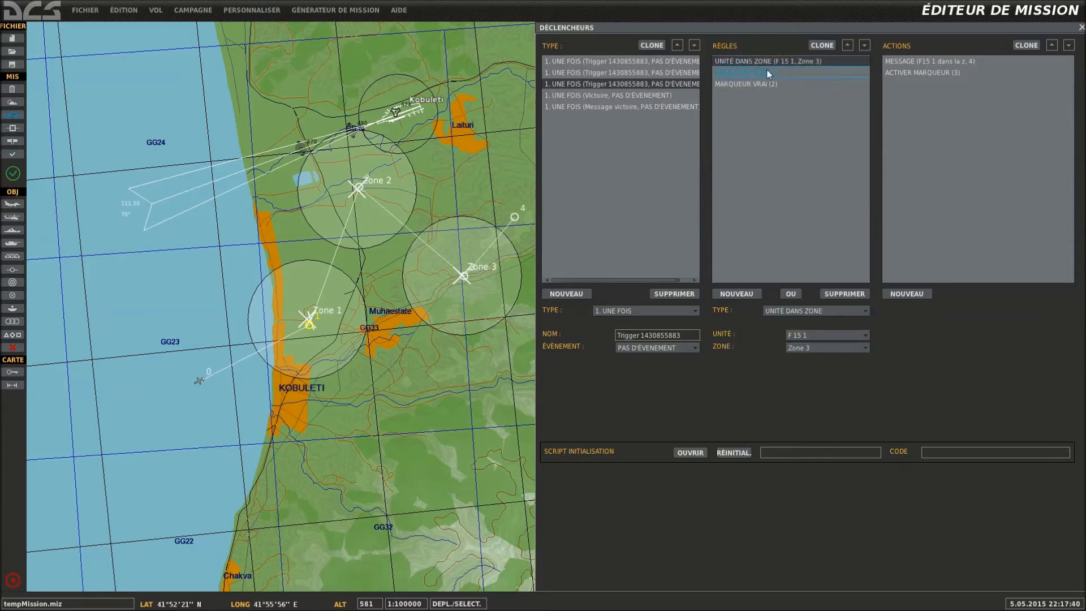
click(789, 334)
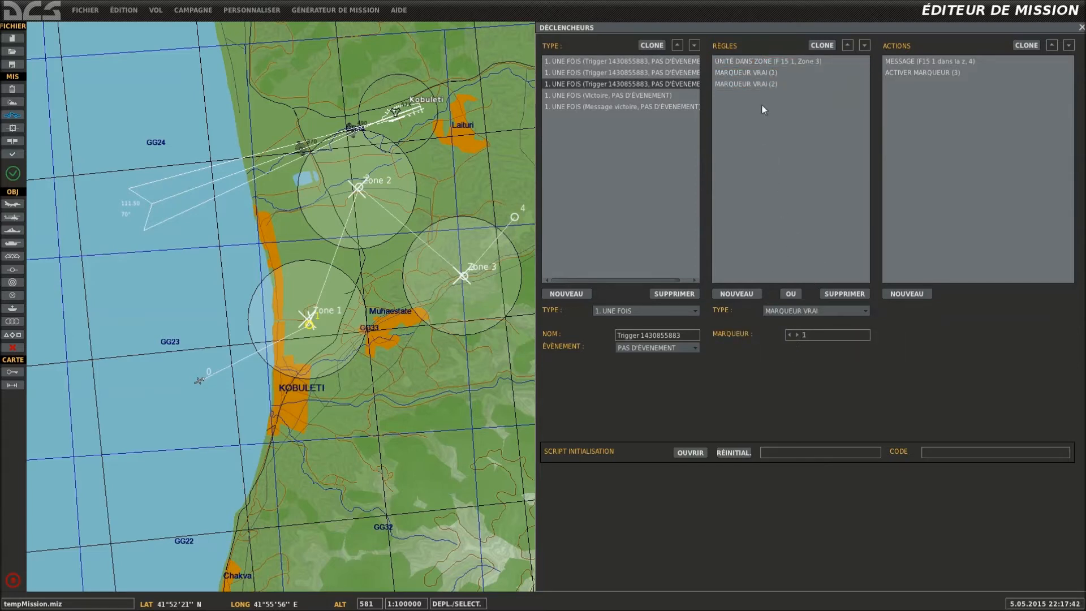
click(758, 85)
click(756, 75)
click(845, 292)
Rearrange the F-15's route on the map so waypoint 2 lies in Zone 3 and waypoint 3 in Zone 2.
drag(359, 189, 391, 174)
click(466, 273)
drag(447, 310, 460, 276)
drag(390, 174, 362, 182)
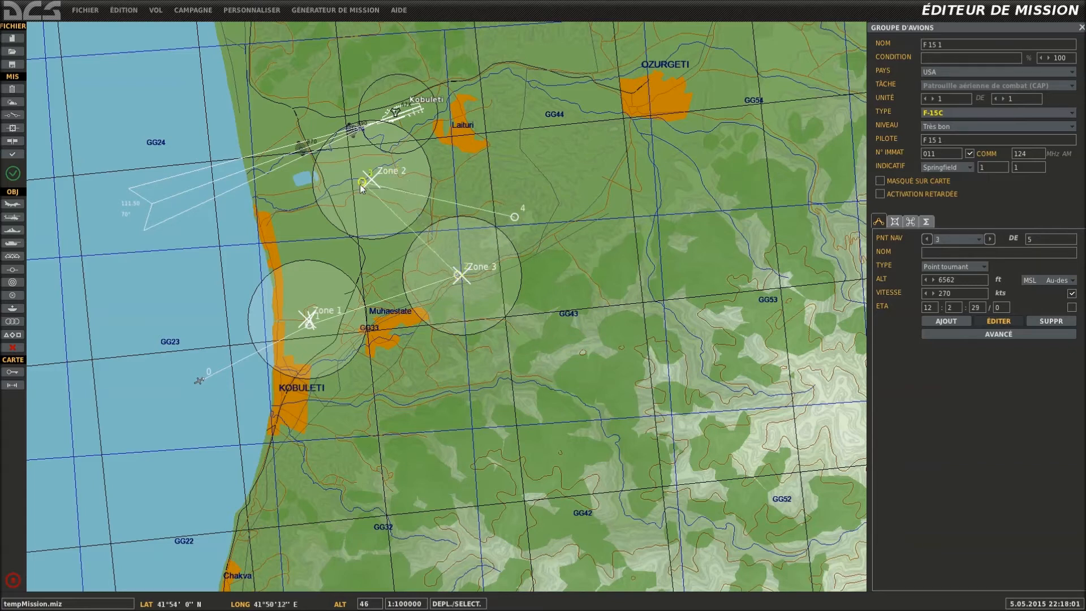
Run the mission without saving and observe the F-15's flight through the zones on the in-game map.
click(13, 173)
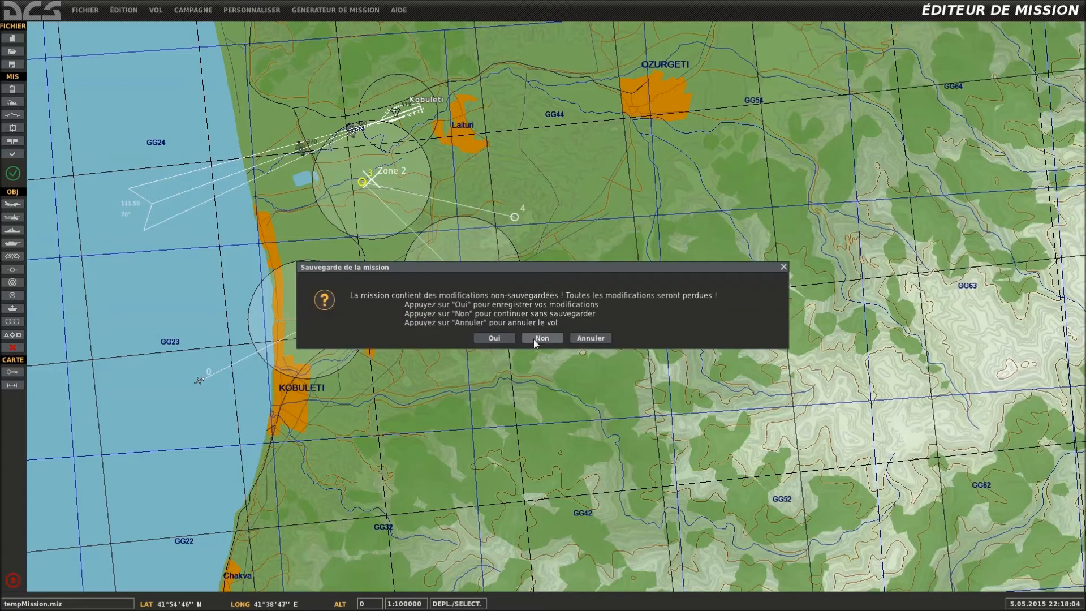
click(534, 339)
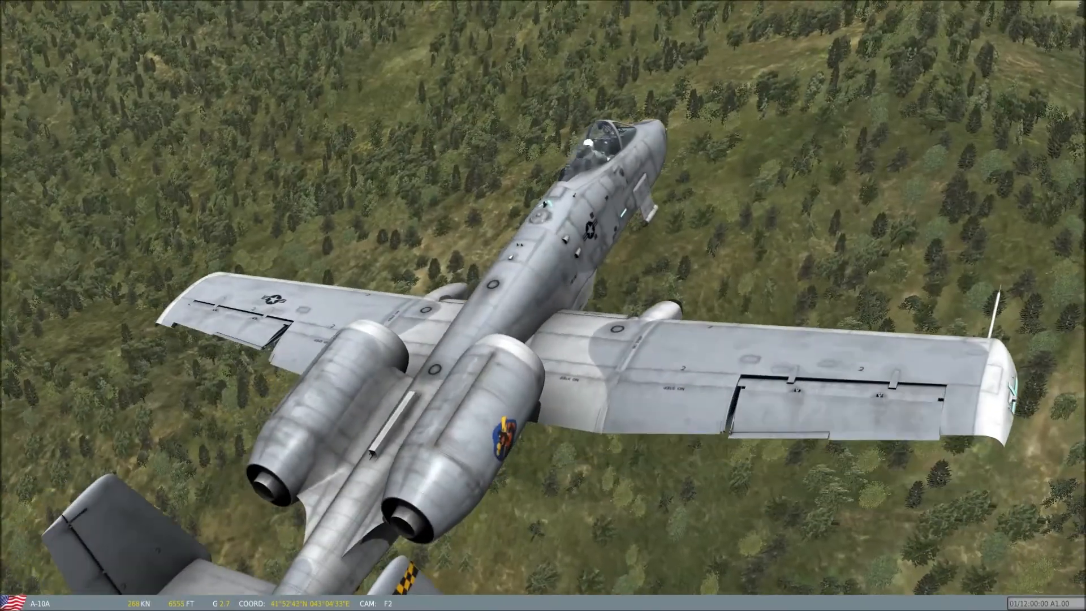
key(F10)
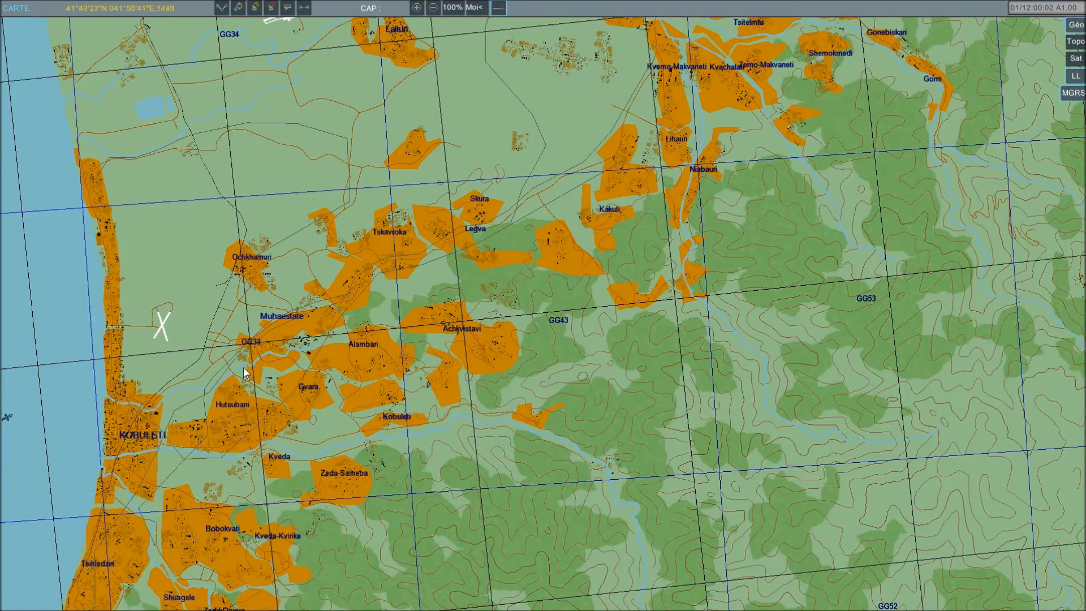
right_drag(243, 368, 514, 374)
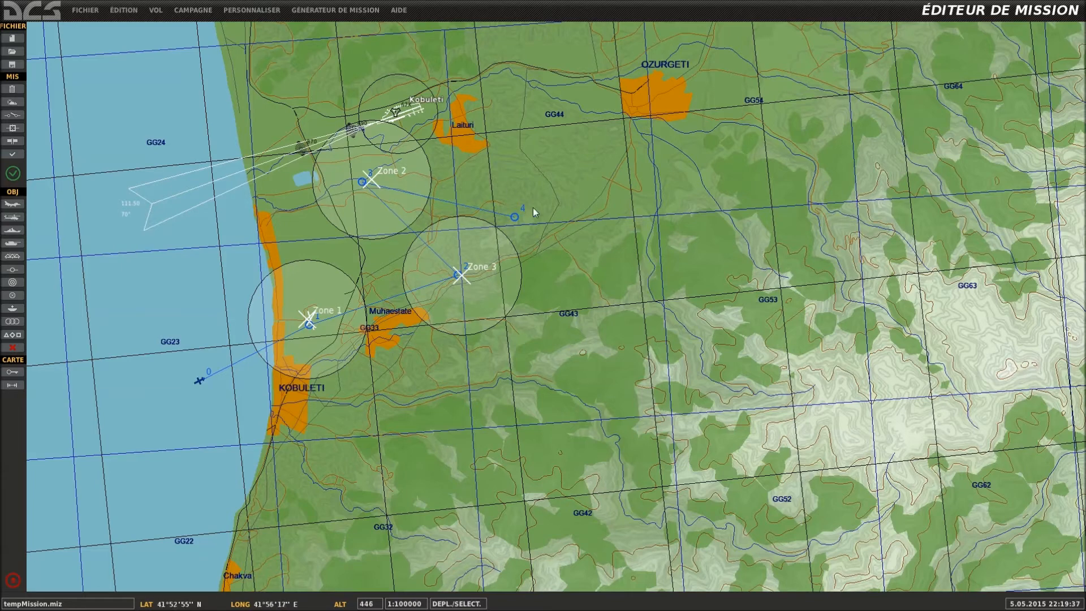
Move waypoint 4 into Zone 3 to illustrate a return, and place it well east of Zone 2.
click(514, 217)
drag(514, 217, 500, 266)
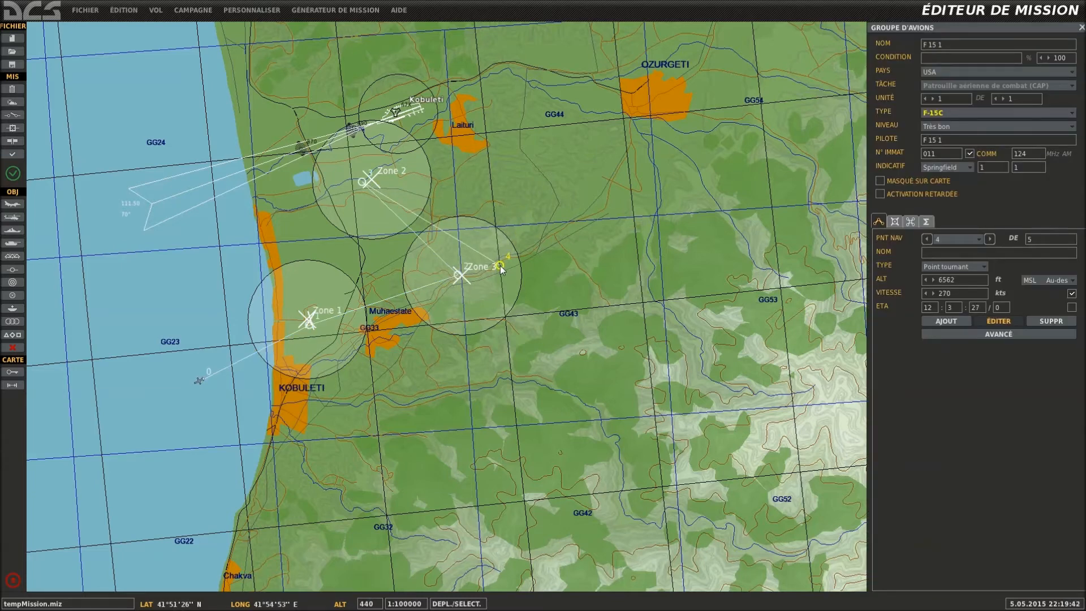
drag(500, 266, 575, 174)
Review the Zone 1 and Zone 3 triggers in the trigger editor, and return to the full map.
click(13, 115)
click(636, 63)
click(635, 85)
click(372, 416)
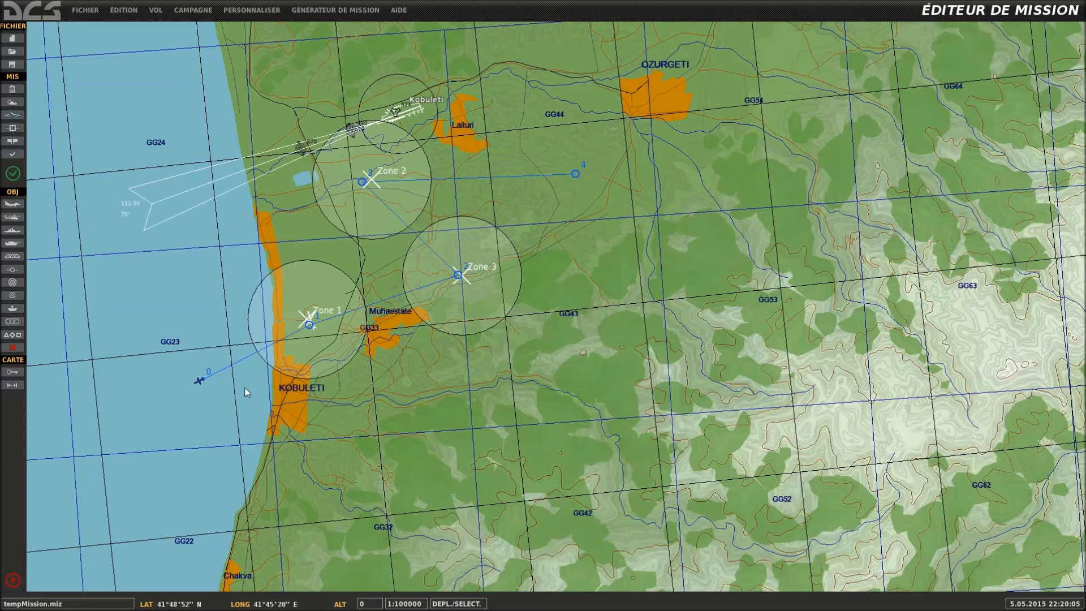
Duplicate the F 15 1 group with its route and place the copy's starting point just east of the original aircraft.
click(201, 382)
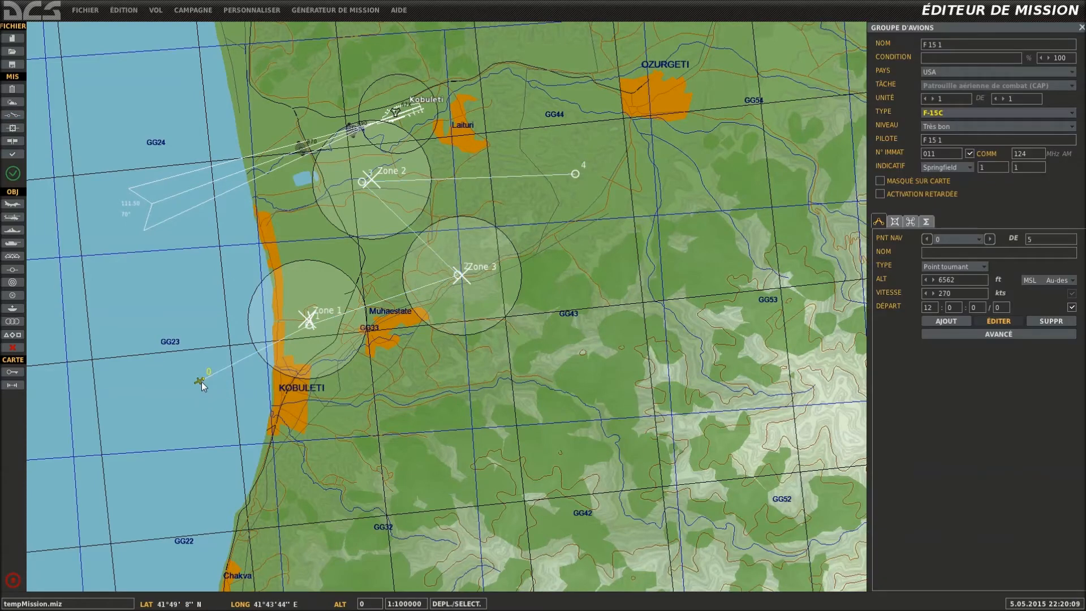
key(ctrl+v)
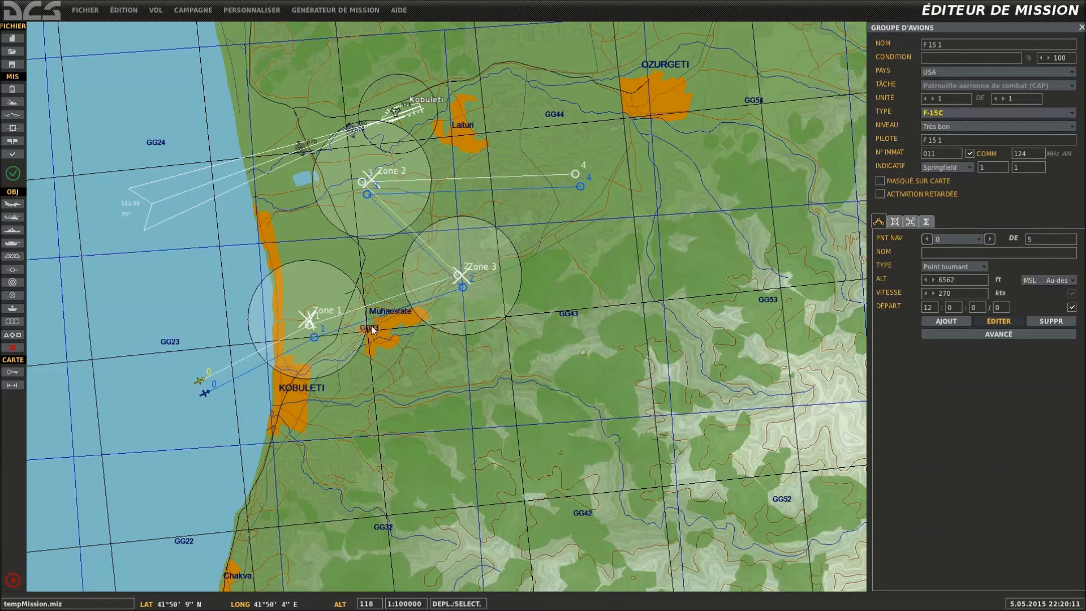
mouse_move(204, 394)
mouse_down()
mouse_move(170, 409)
mouse_move(194, 416)
mouse_move(221, 381)
mouse_up()
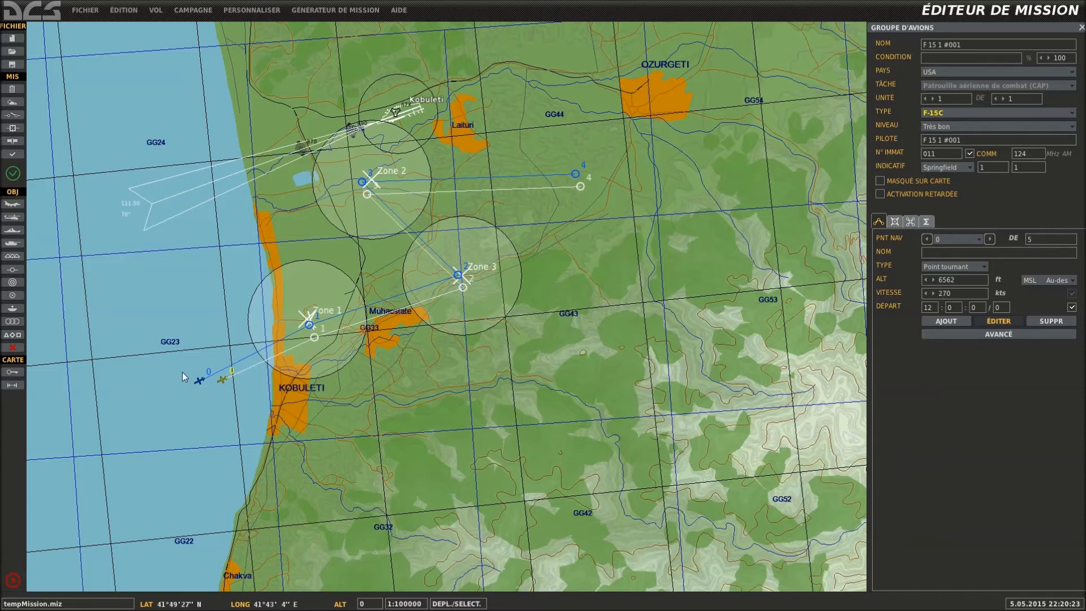
Clone the Zone 1 trigger and set the unit in the clone's rule to F 15 1 #001.
click(13, 115)
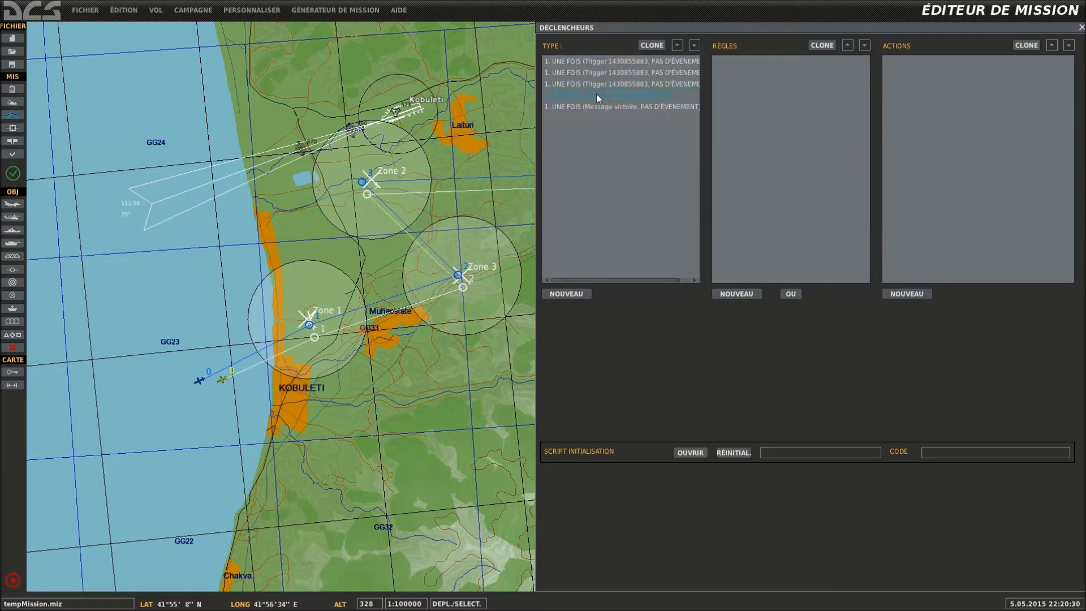
click(607, 63)
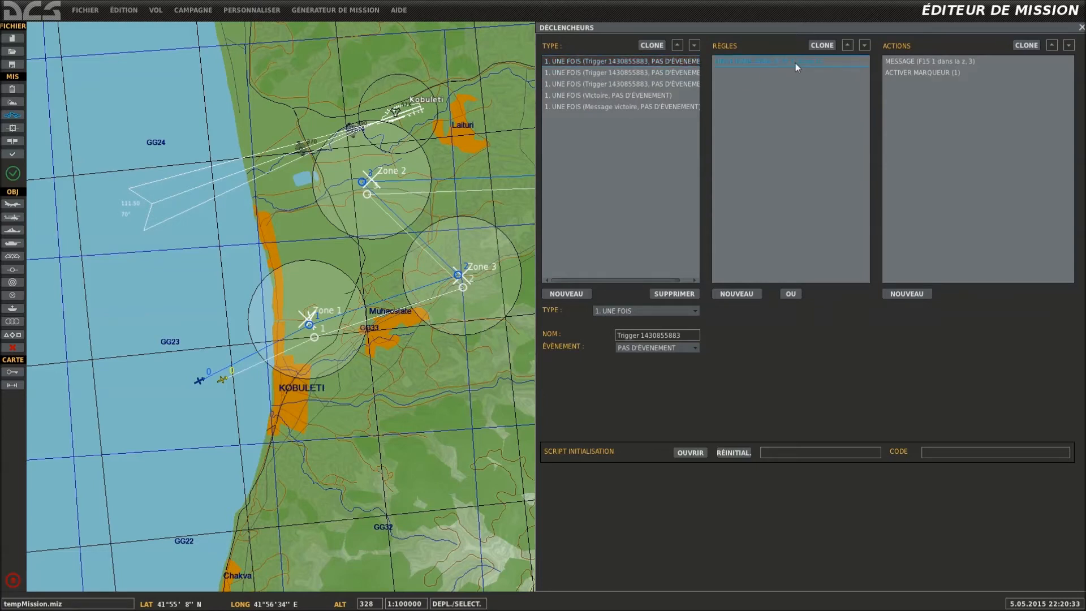
click(660, 45)
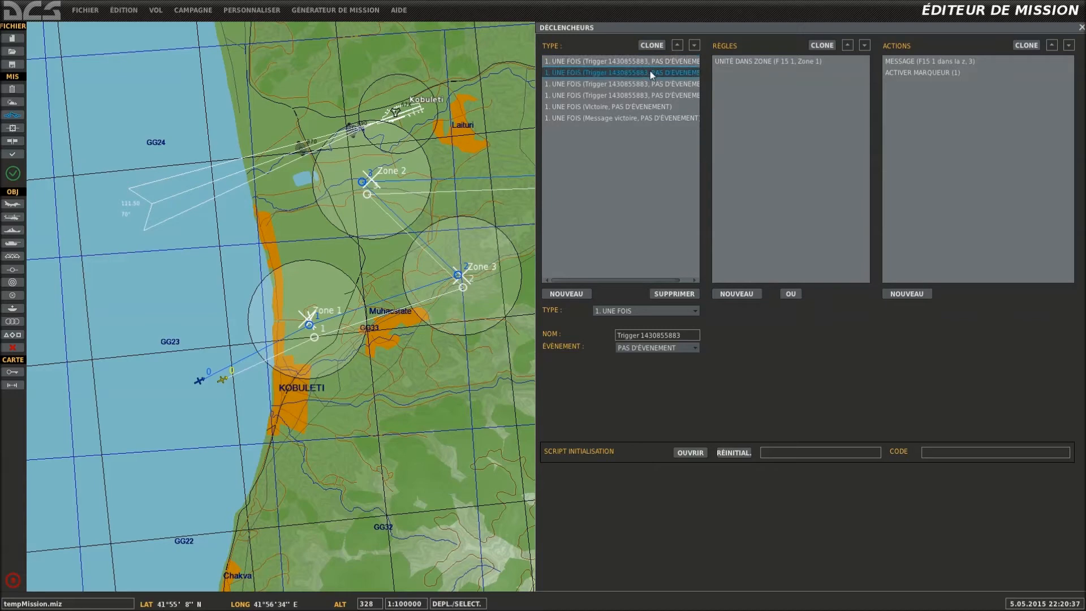
click(779, 63)
click(808, 336)
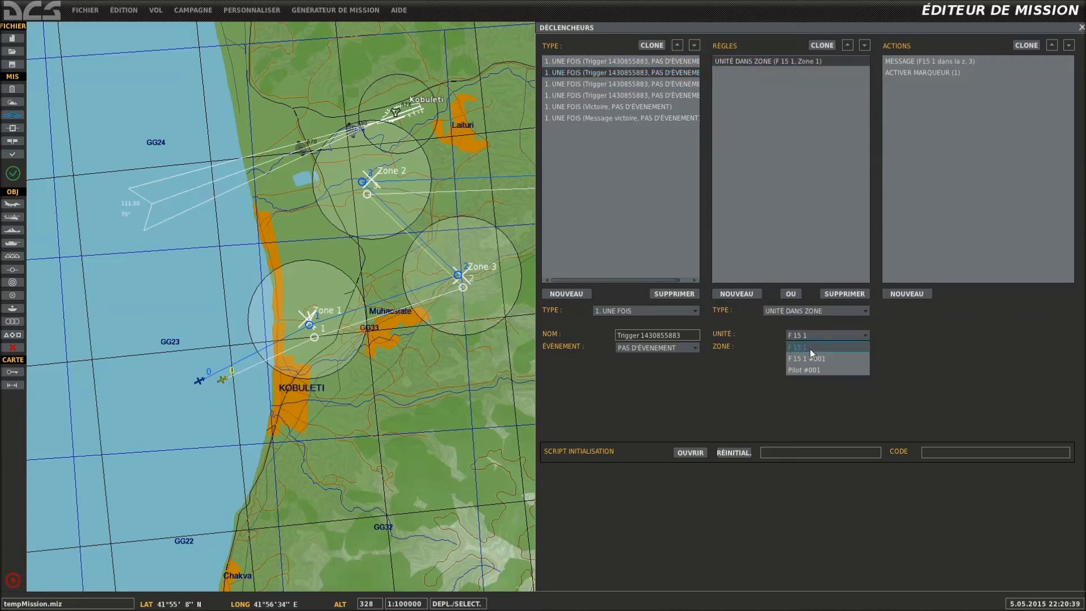
click(822, 357)
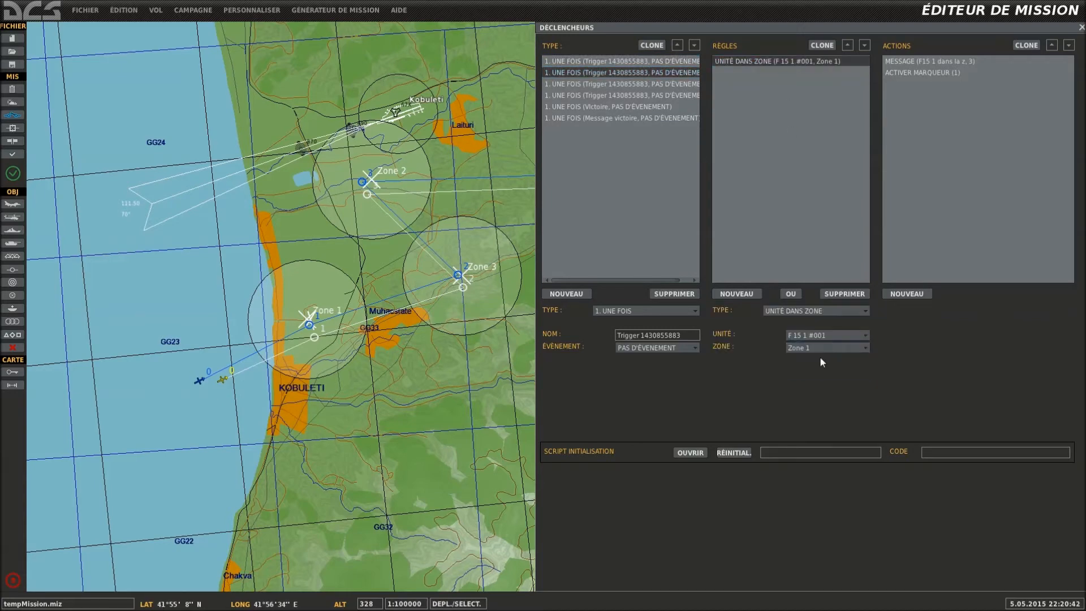
Rename the duplicated aircraft group and its pilot as F 15 2.
click(365, 390)
click(222, 379)
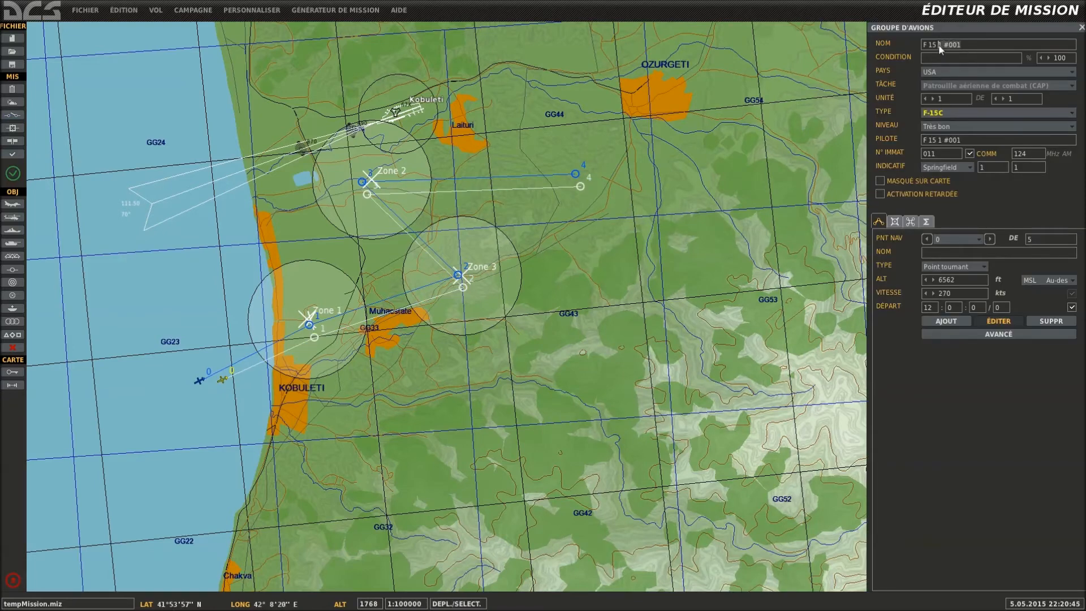
text(2)
drag(943, 142, 938, 141)
text(2)
click(564, 395)
Set the cloned Zone 1 trigger to activate flag 10, and edit the aircraft number in its message text.
click(13, 115)
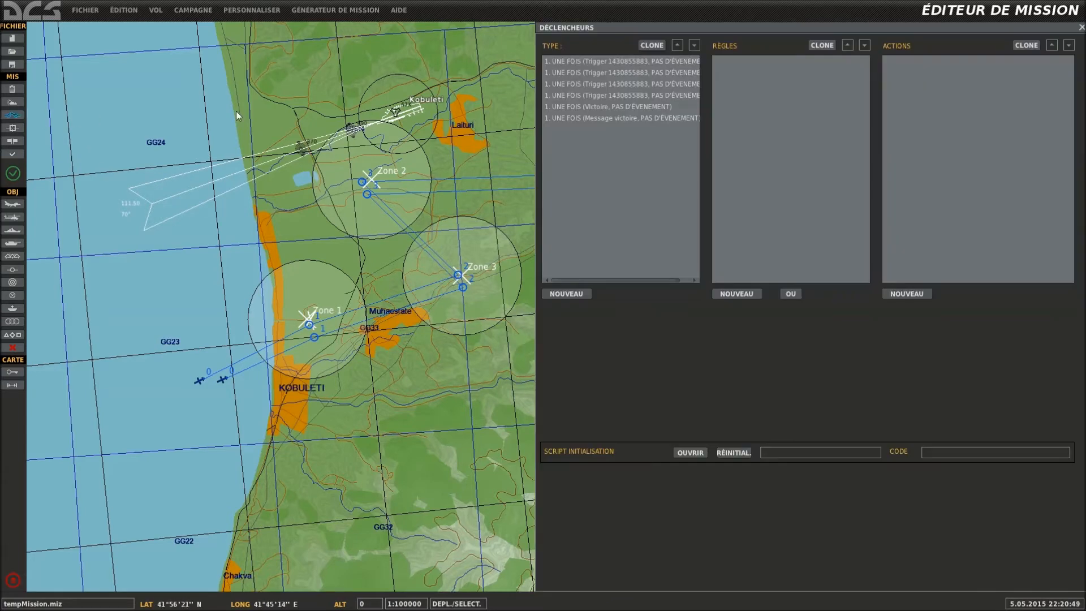
click(636, 61)
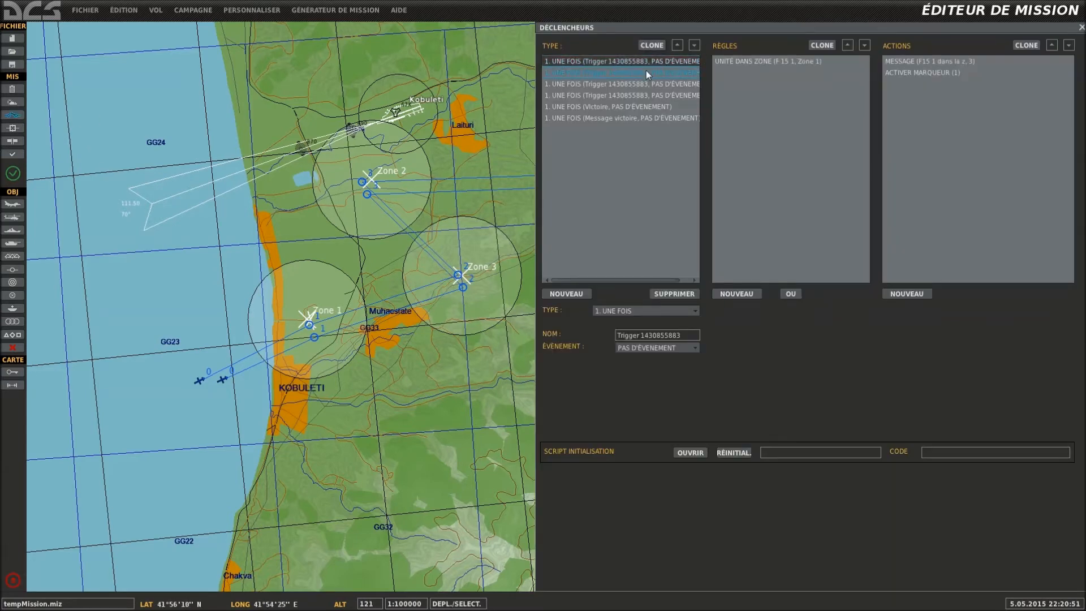
click(738, 63)
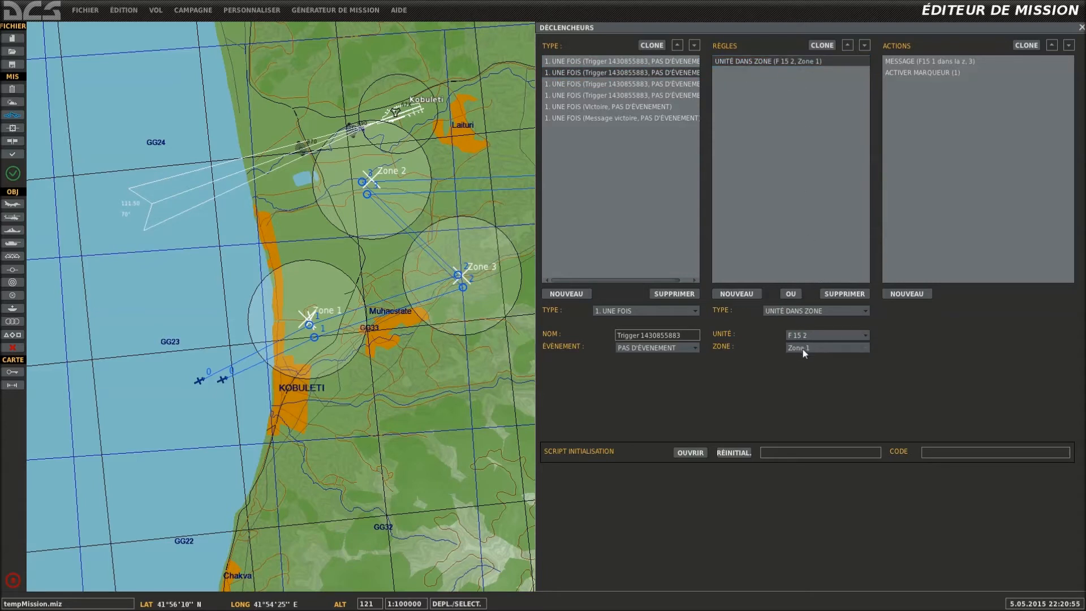
click(939, 72)
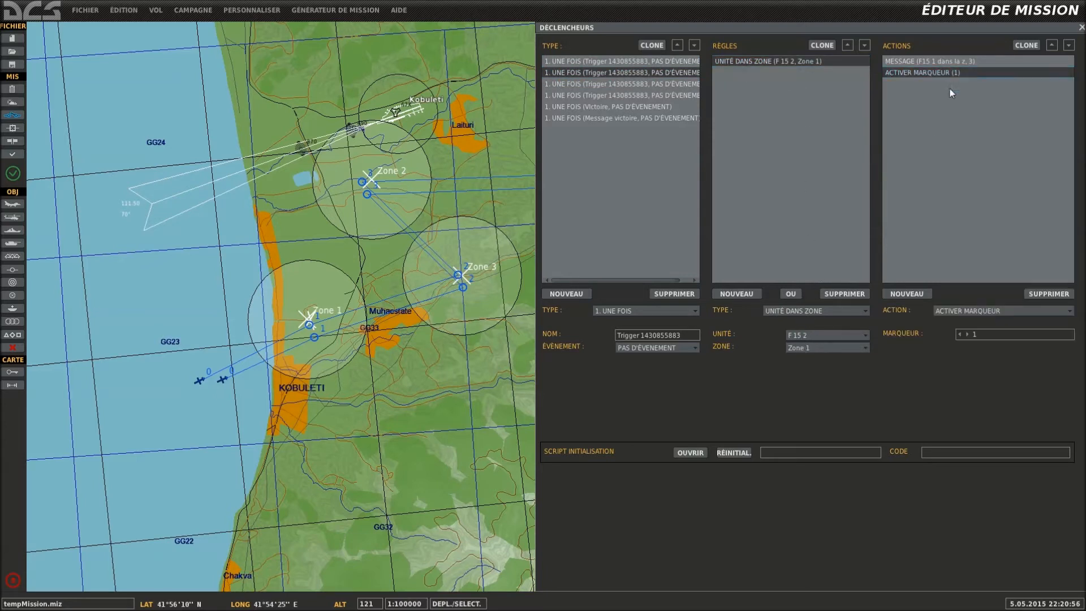
click(967, 334)
click(967, 334)
click(966, 334)
click(967, 334)
click(966, 334)
click(952, 62)
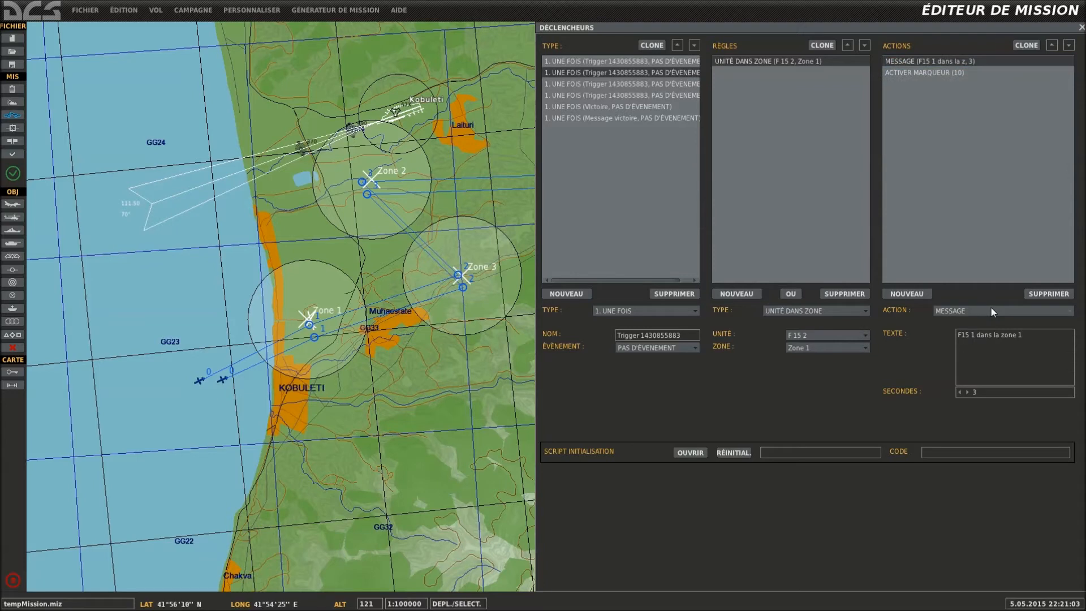
key(BackSpace)
Clone the Zone 2 trigger and set the unit in the clone's zone rule to F 15 2.
click(629, 84)
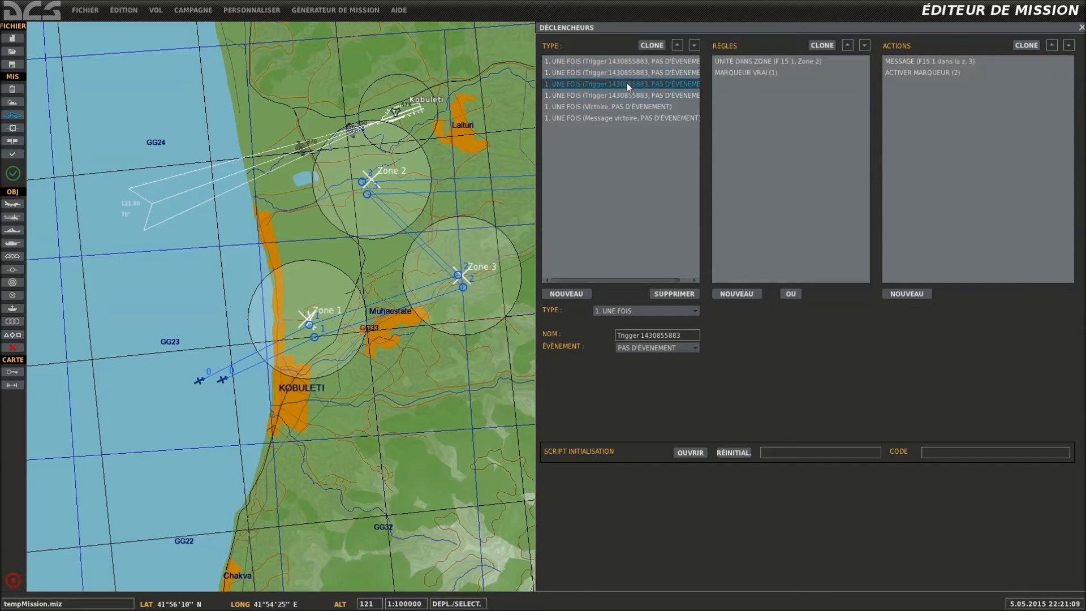
click(755, 72)
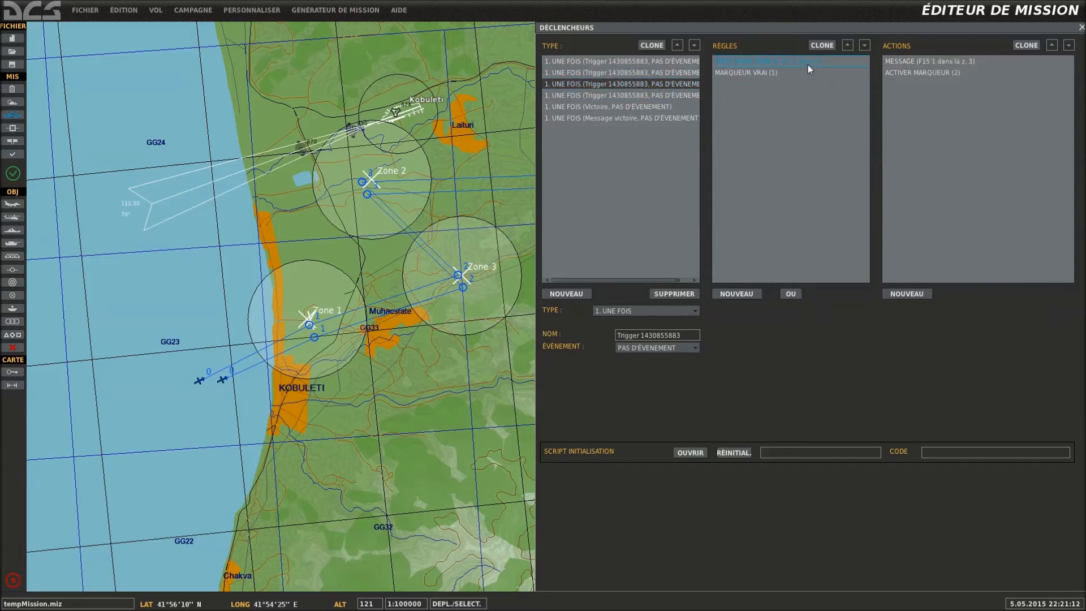
click(657, 45)
click(749, 62)
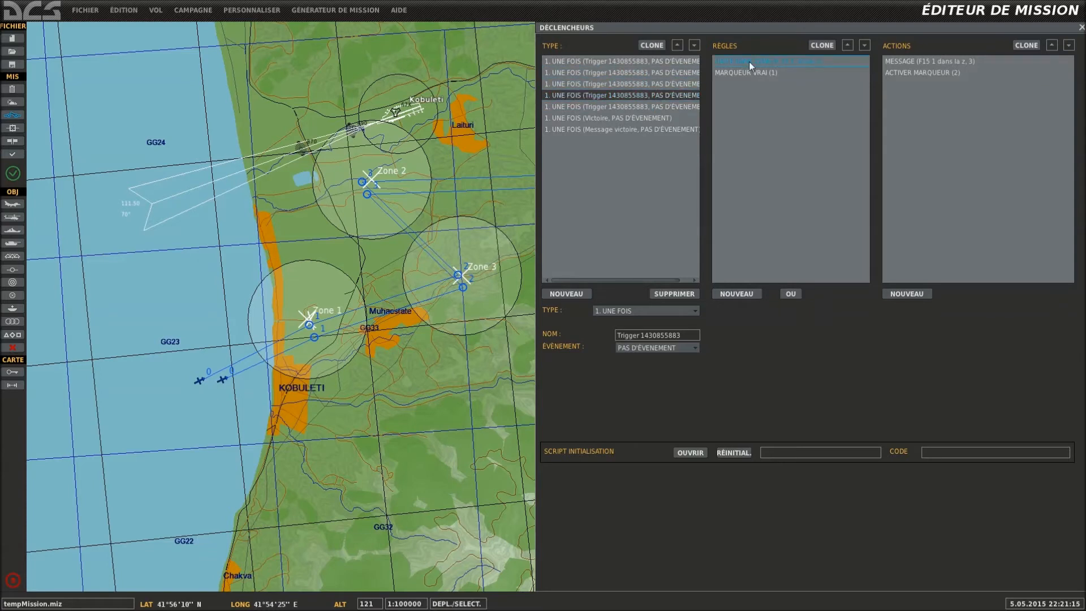
click(810, 339)
click(806, 358)
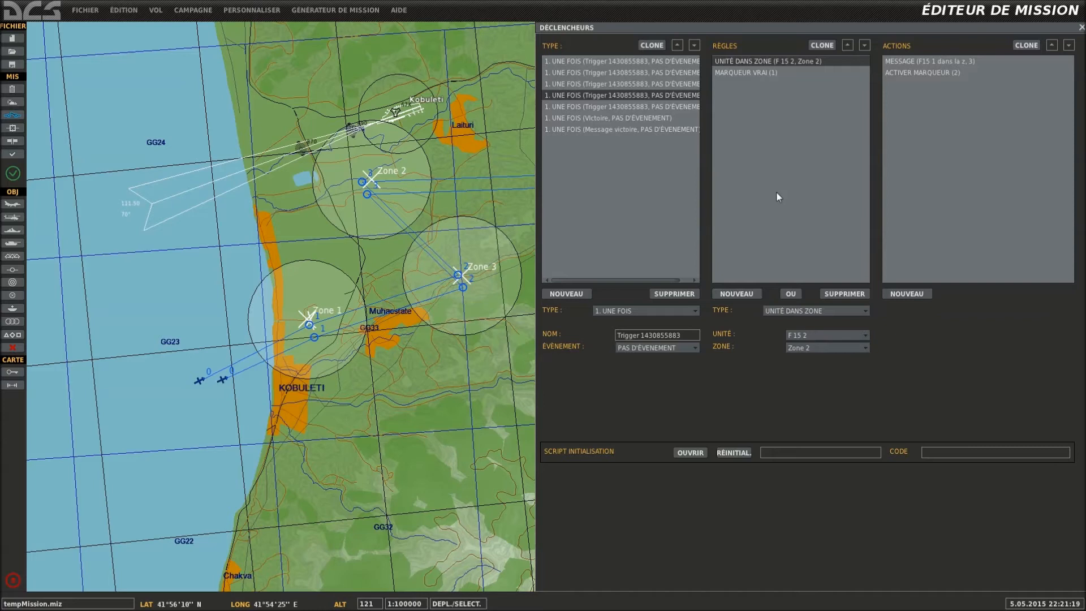
Set the cloned Zone 2 trigger's MARQUEUR VRAI rule to flag 10 and its ACTIVER MARQUEUR action to flag 20.
click(749, 73)
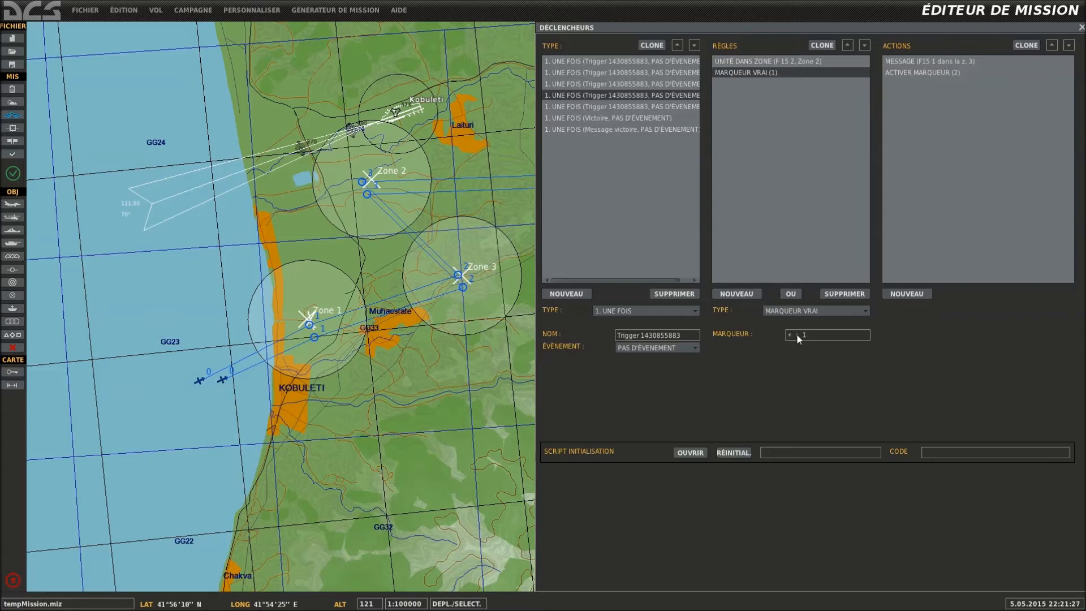
click(950, 73)
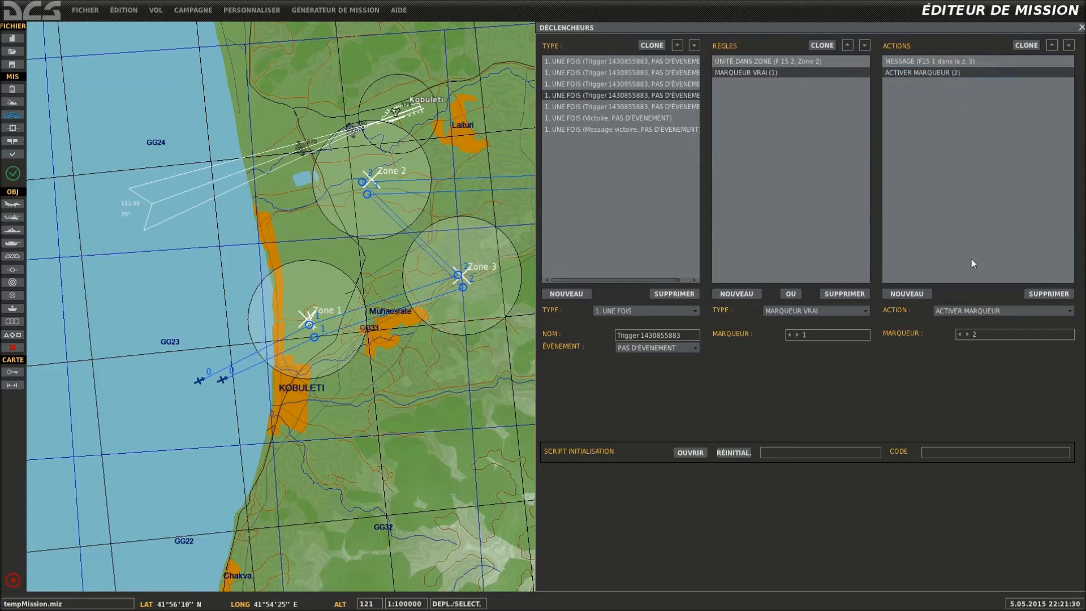
click(964, 332)
click(965, 331)
click(964, 331)
click(796, 335)
click(796, 334)
click(796, 335)
Change the cloned Zone 2 trigger's message text to "F15 2 dans la zone 2".
click(929, 62)
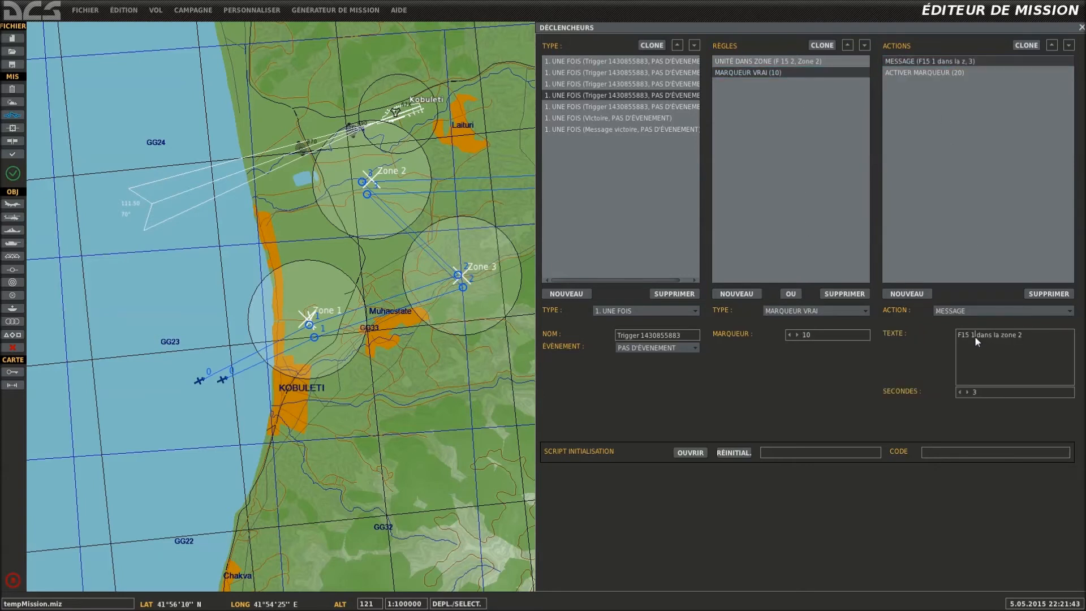
key(BackSpace)
text(2)
Clone the Zone 3 trigger and set the clone's MARQUEUR VRAI rule to flag 20.
click(613, 114)
click(650, 45)
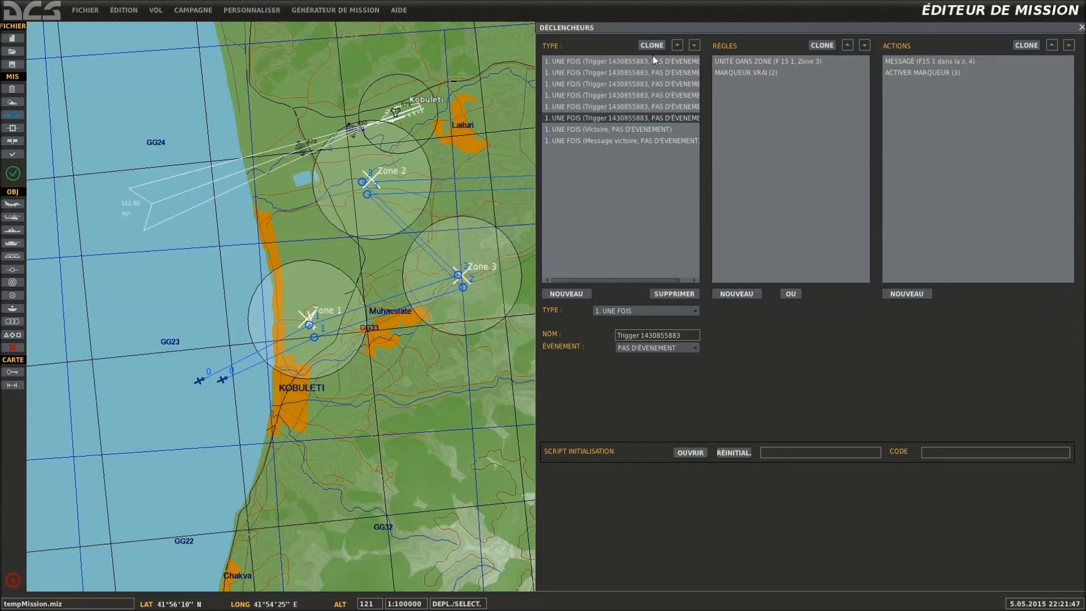
click(776, 72)
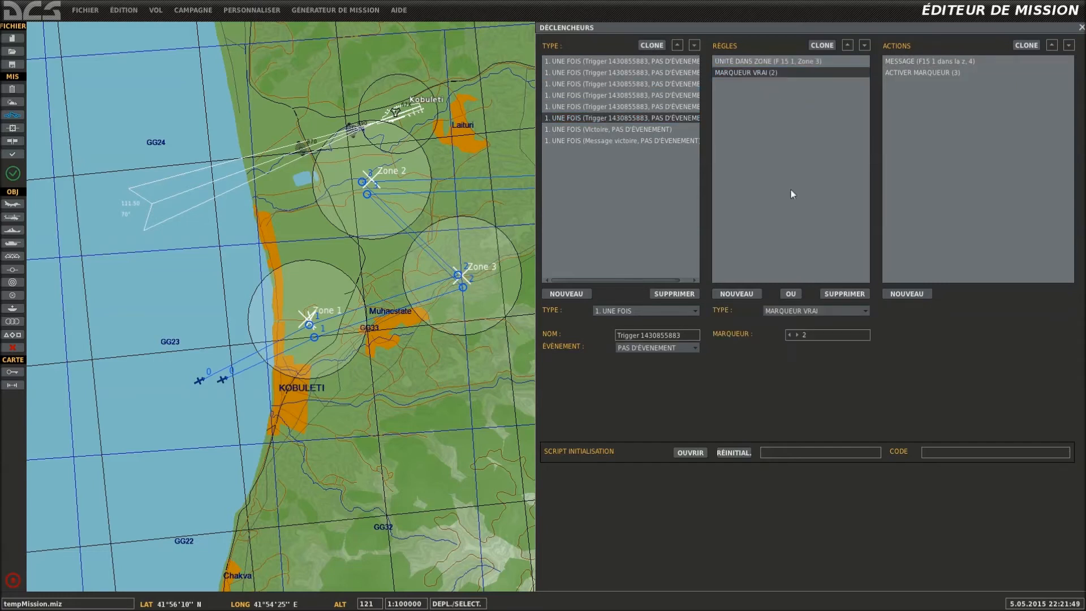
click(795, 335)
click(795, 334)
click(794, 334)
In the cloned Zone 3 trigger, set the zone rule's unit to F 15 2 and the message text to "F15 2 dans la zone 3".
click(793, 62)
click(820, 334)
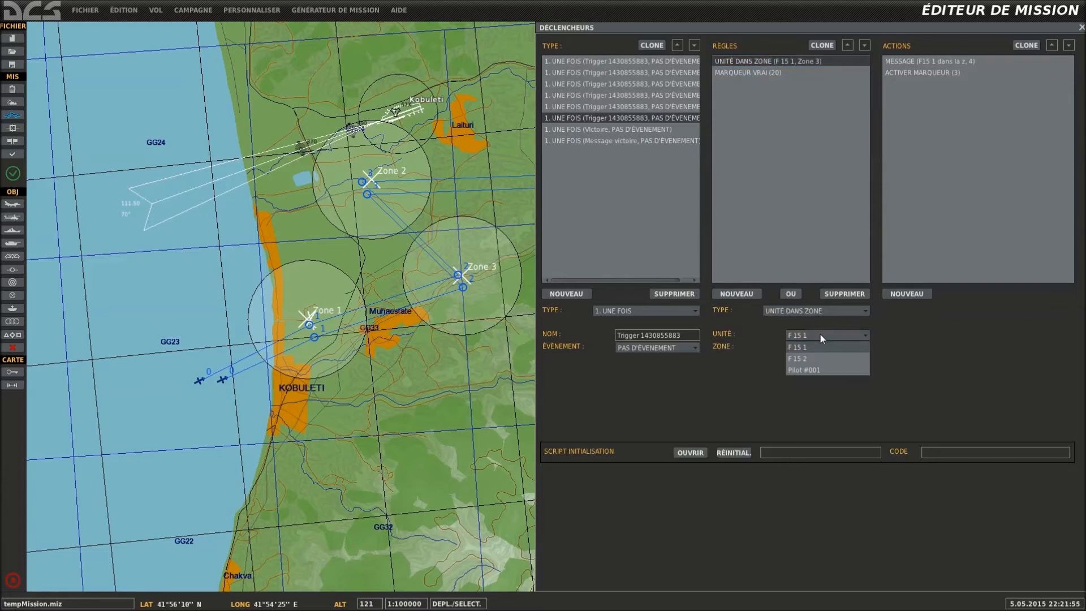
click(813, 358)
click(930, 61)
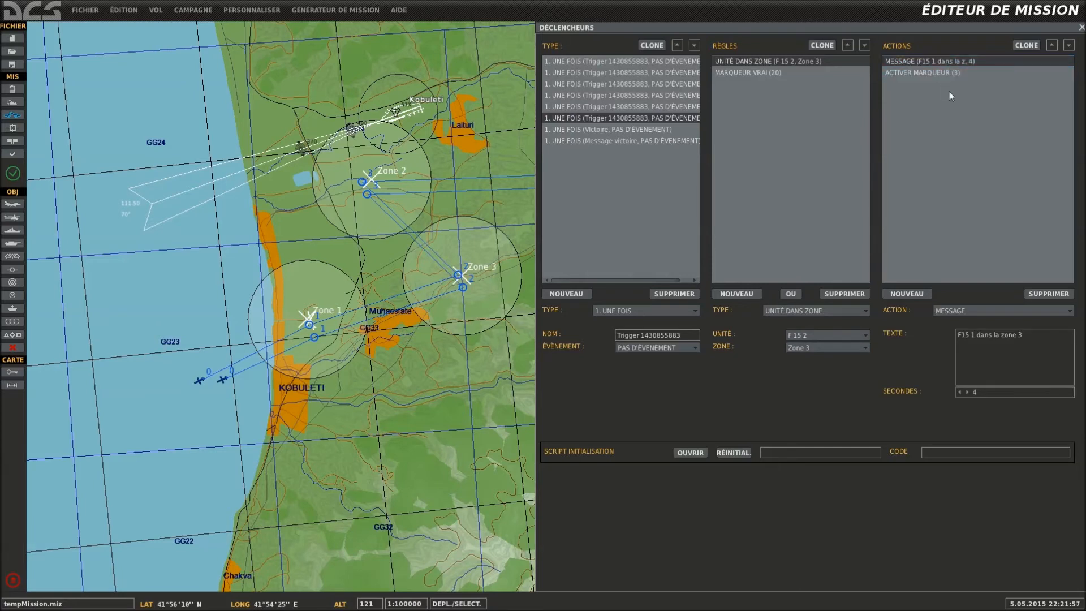
key(BackSpace)
text(2)
Set the cloned Zone 3 trigger's ACTIVER MARQUEUR action to flag 30.
click(934, 73)
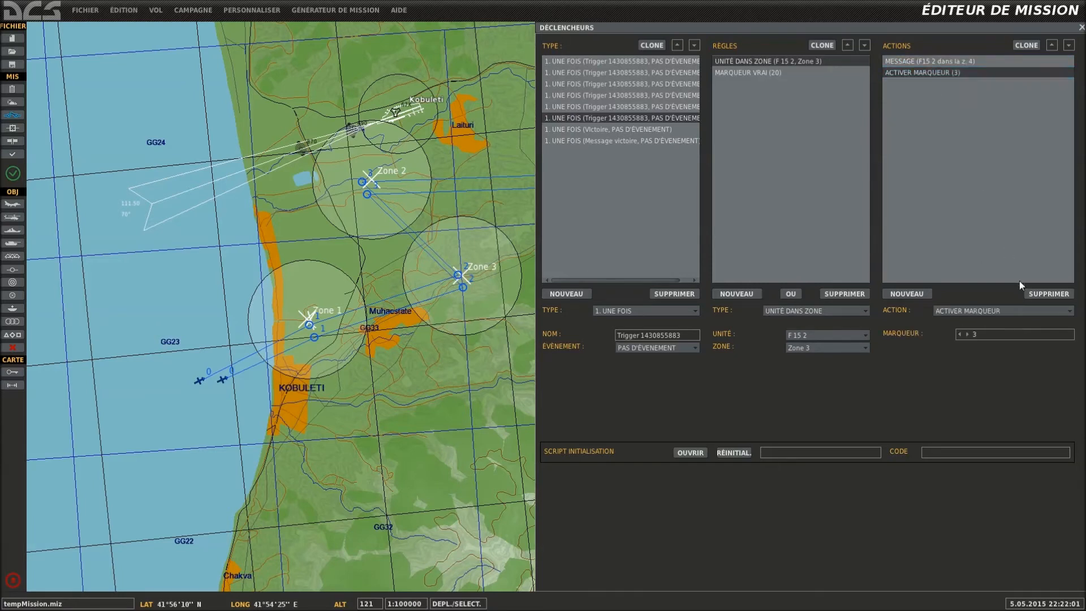
double_click(967, 334)
text(30)
key(BackSpace)
key(BackSpace)
text(3)
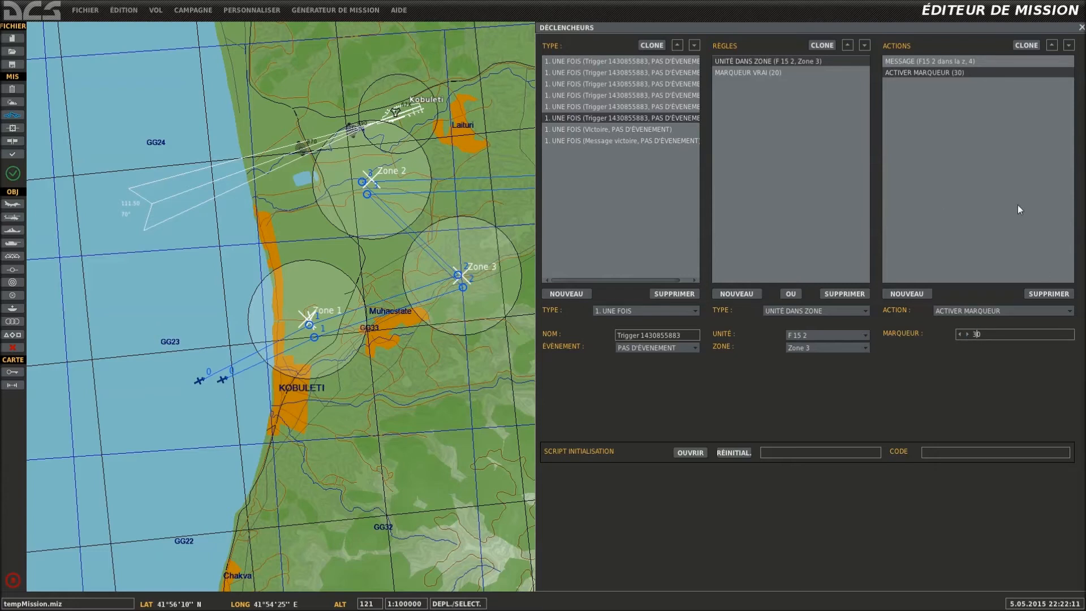
Remove the "c" from the Message victoire trigger's text so that it reads "Victoire du F 15 1".
click(610, 144)
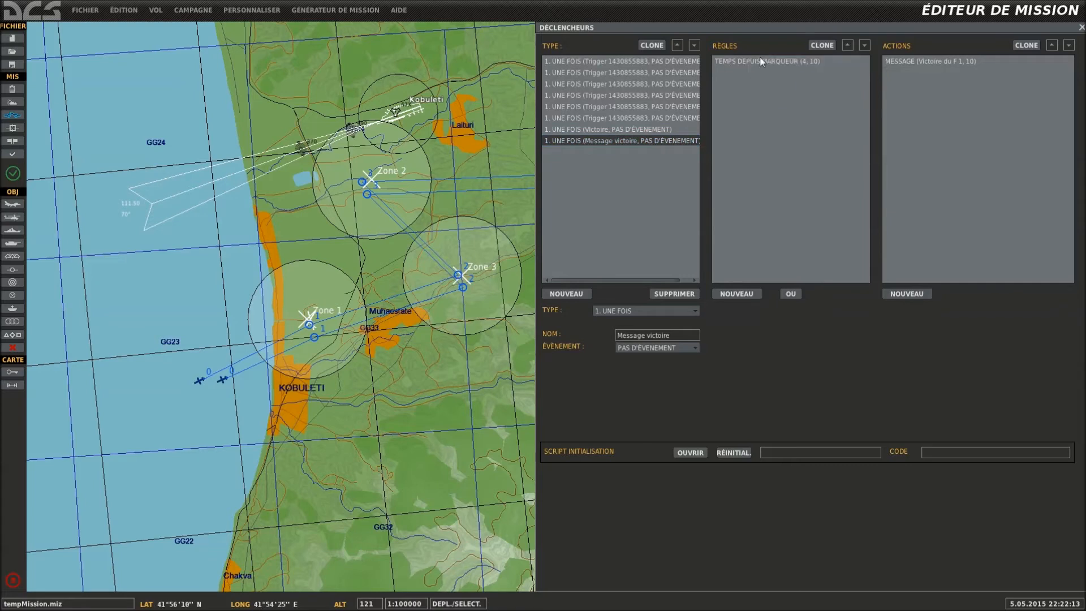
click(932, 62)
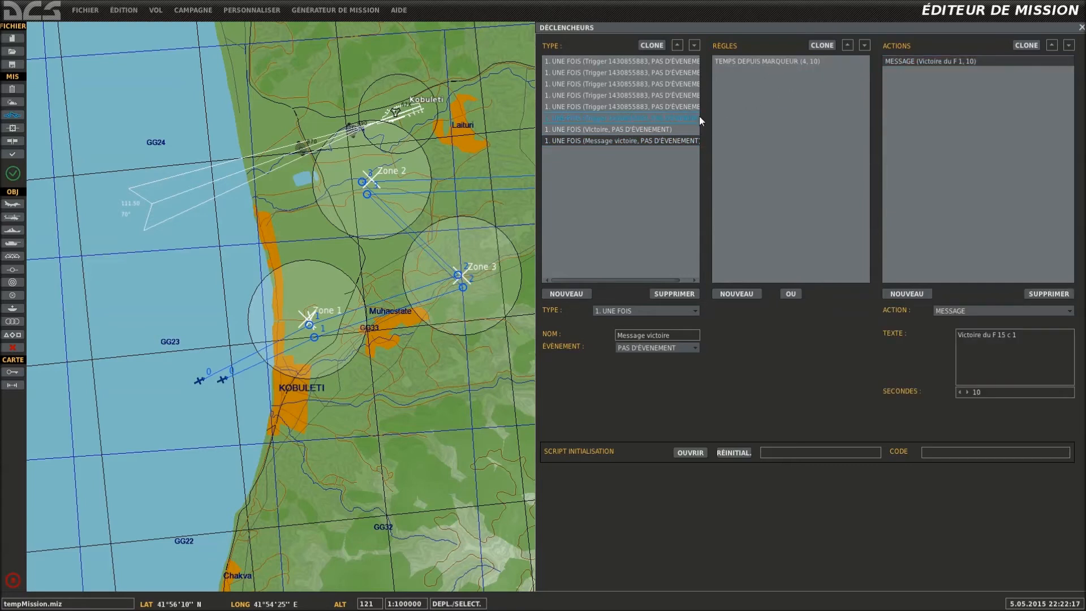
click(649, 129)
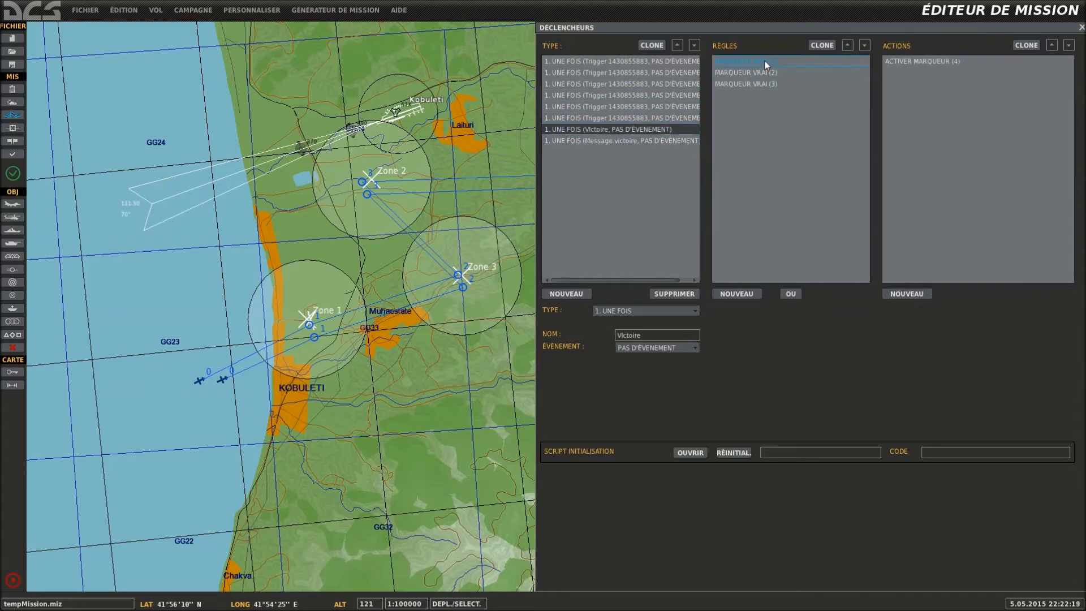
click(919, 62)
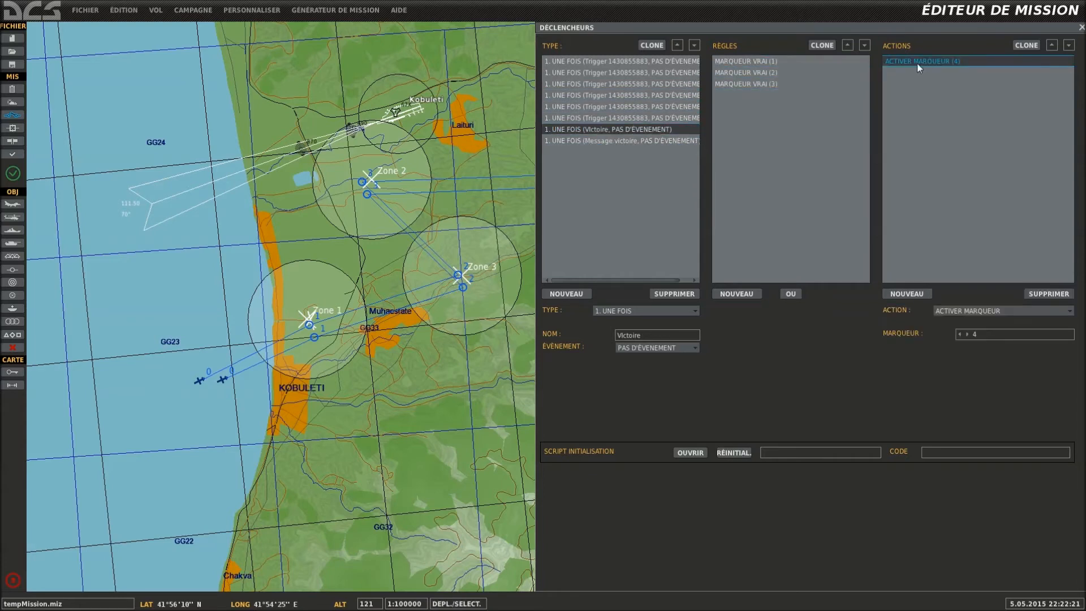
click(673, 141)
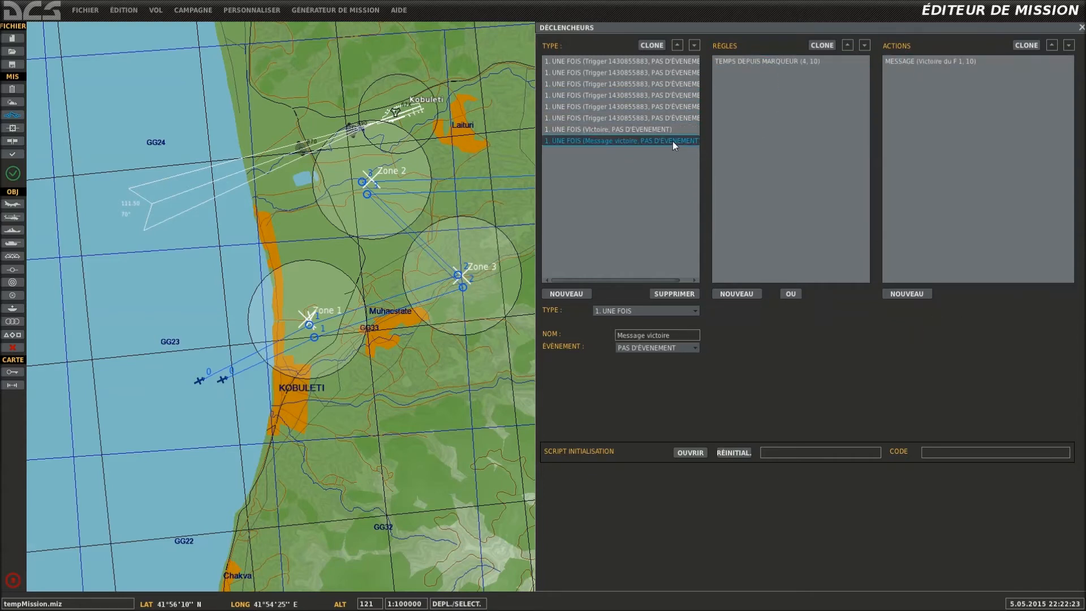
click(923, 61)
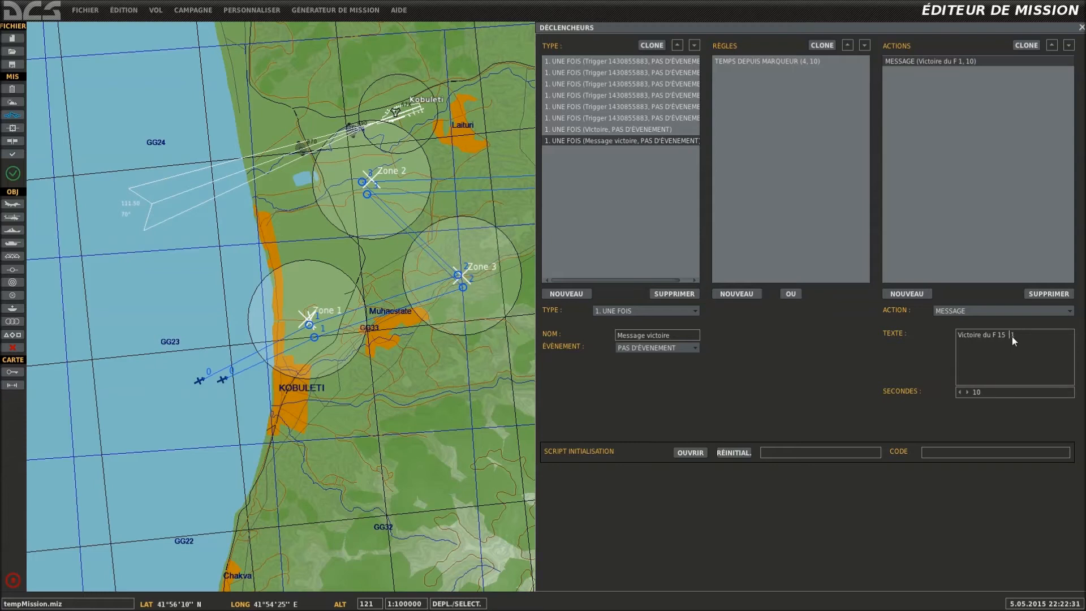
Clone the Victoire trigger, setting the clone's three MARQUEUR VRAI rules to flags 10, 20 and 30 and its action to activate flag 40.
click(616, 129)
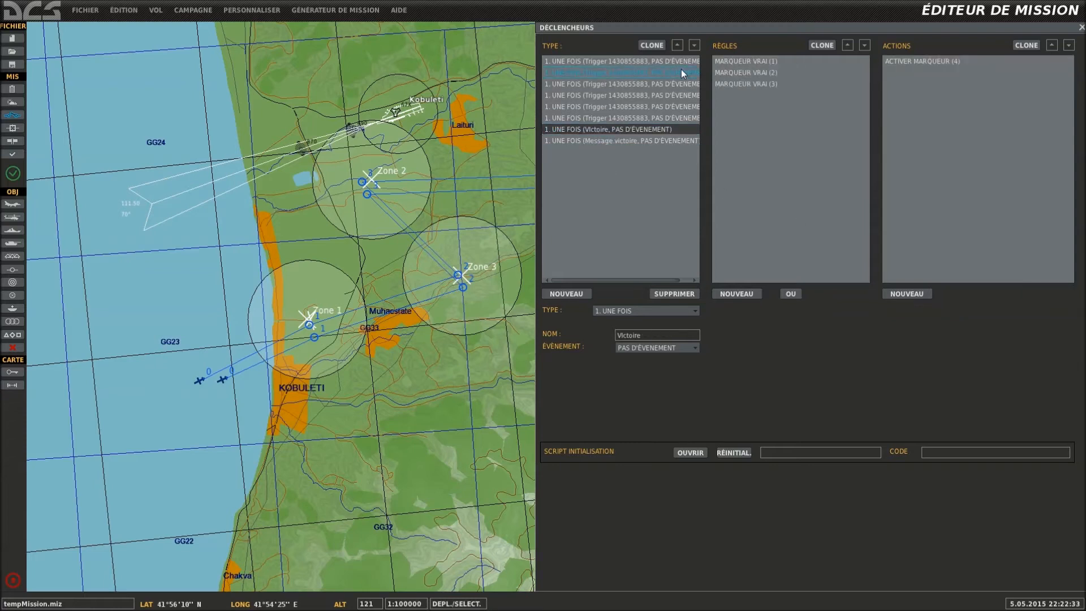
click(656, 46)
click(738, 62)
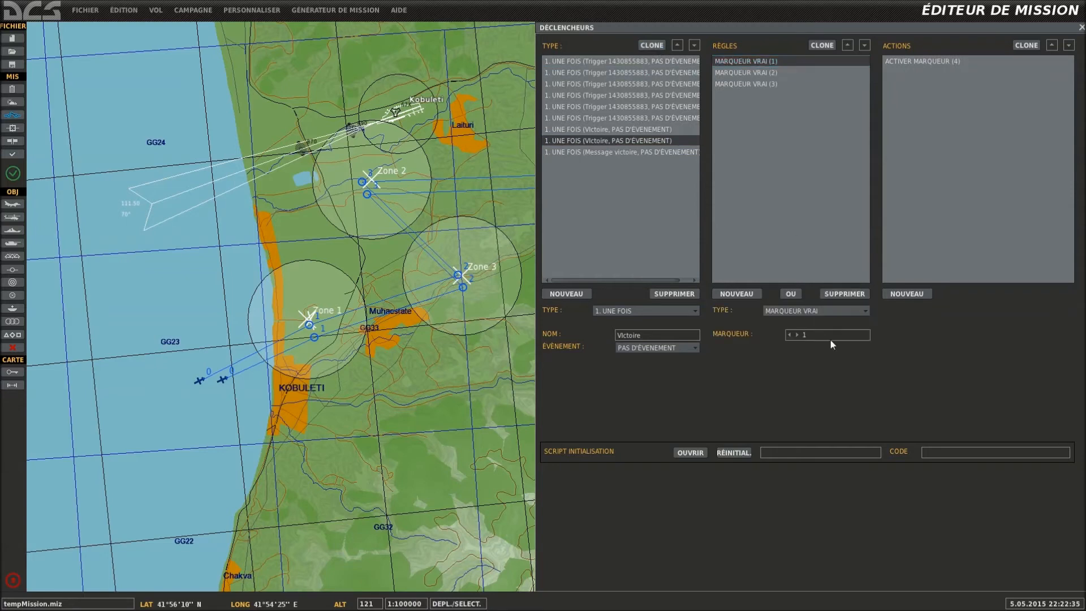
text(0)
click(755, 74)
text(0)
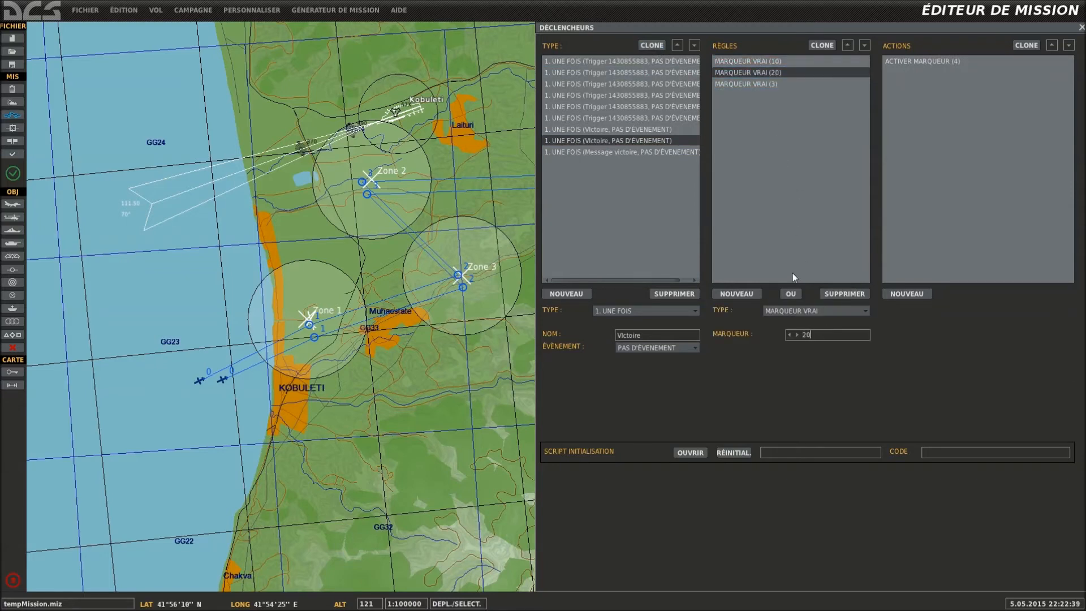
click(752, 85)
text(0)
click(914, 61)
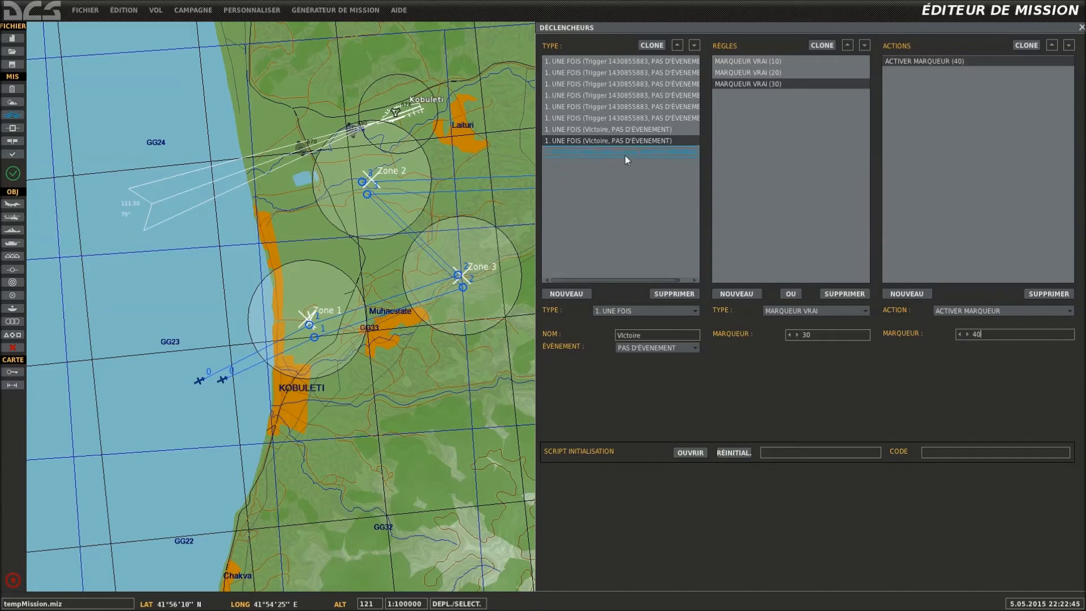
Clone the Message victoire trigger, setting the clone's TEMPS DEPUIS MARQUEUR rule to flag 40 and its message to "Victoire du F 15 2".
click(625, 152)
click(649, 46)
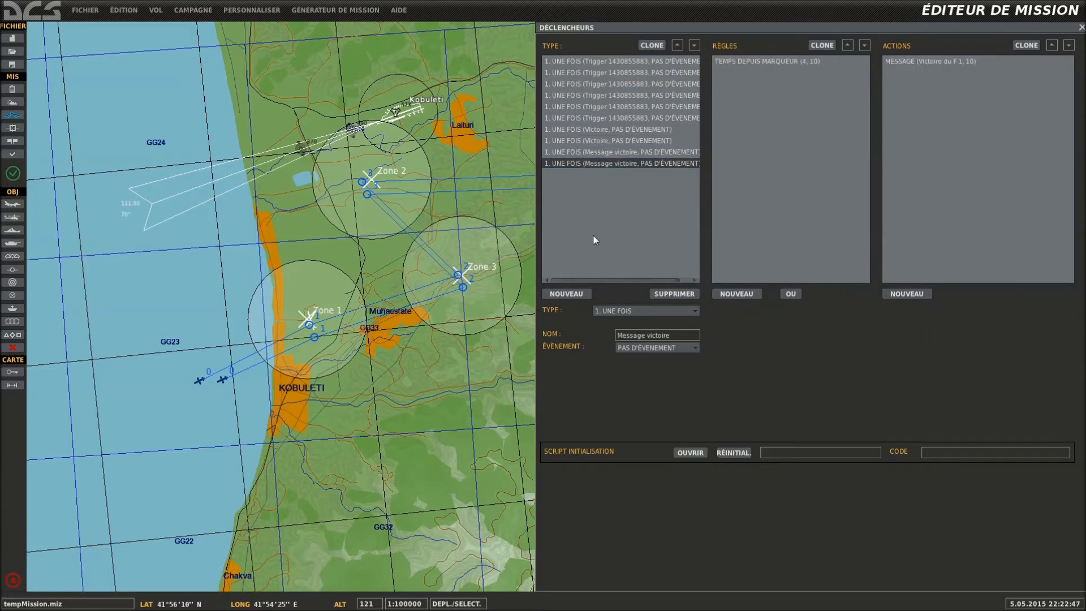
click(739, 85)
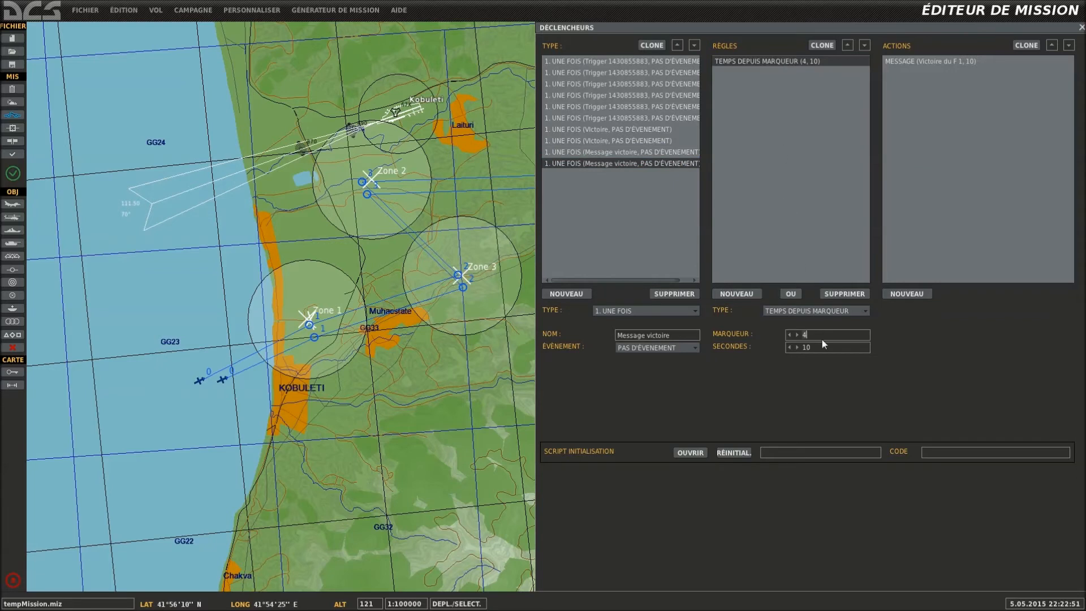
text(0)
click(903, 61)
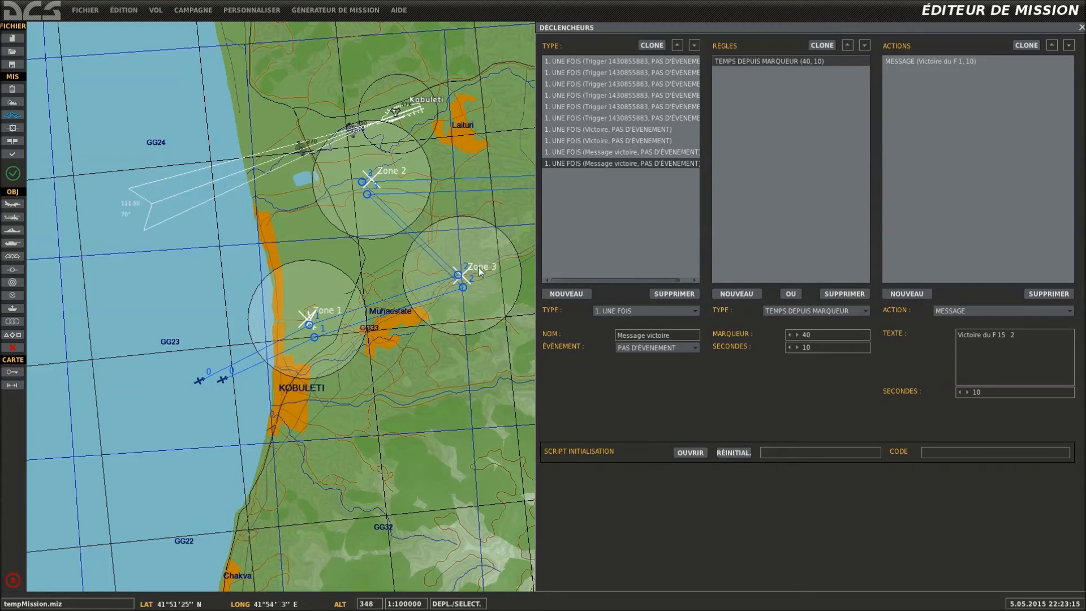
Add a MARQUEUR FAUX rule for flag 40 to the first F-15's Message victoire trigger.
click(594, 153)
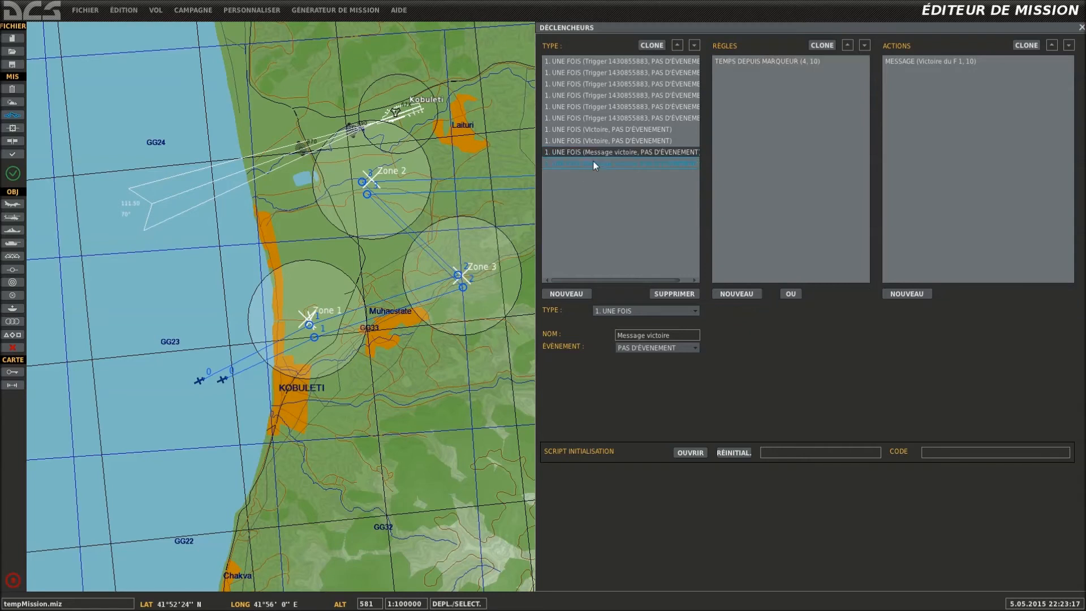
click(603, 164)
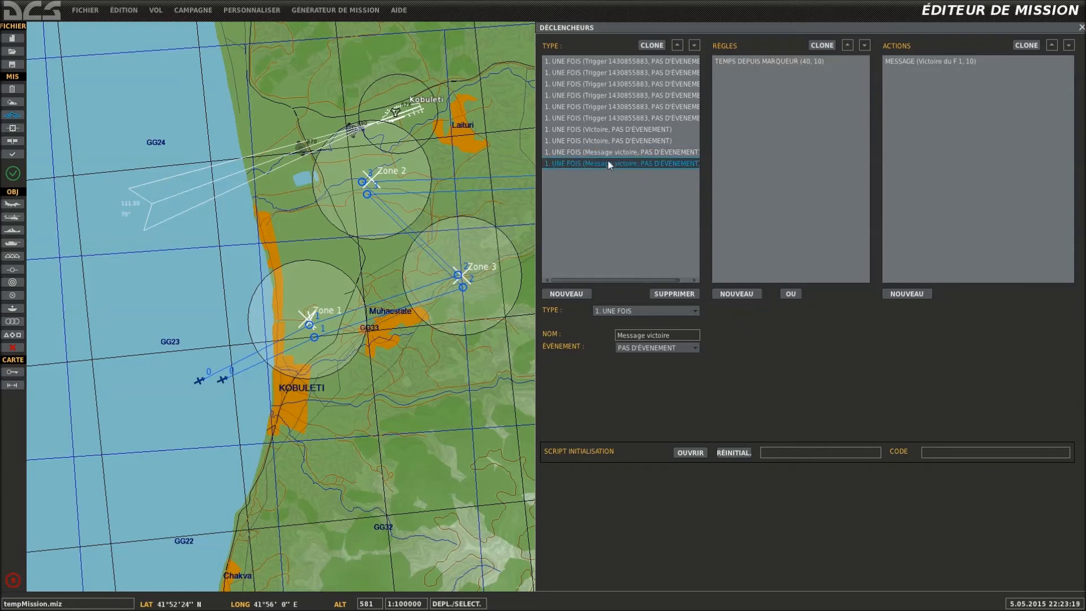
click(616, 153)
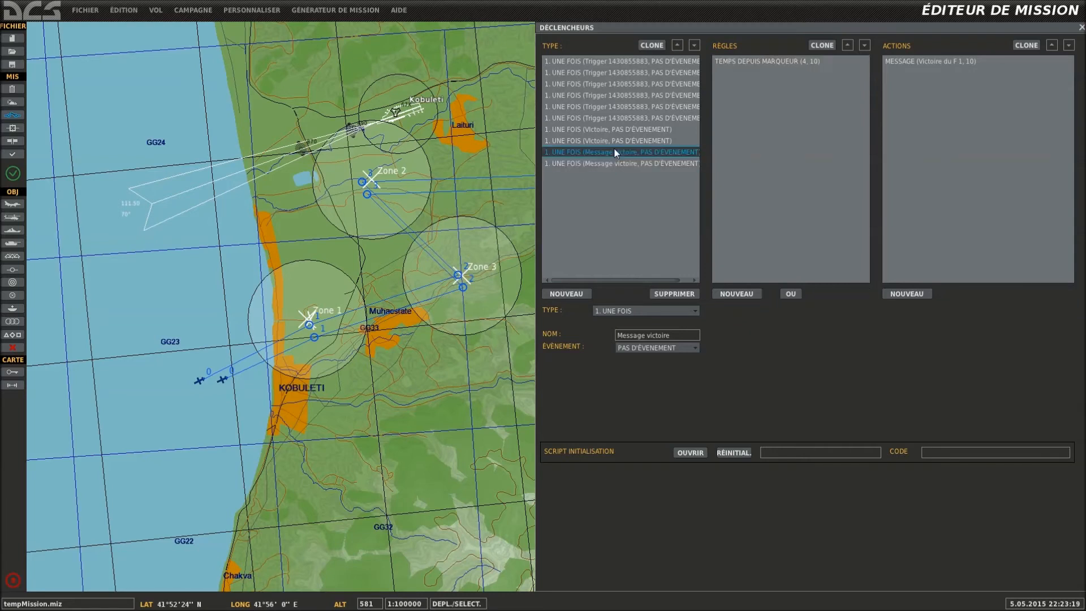
click(662, 164)
click(941, 61)
click(660, 153)
click(732, 291)
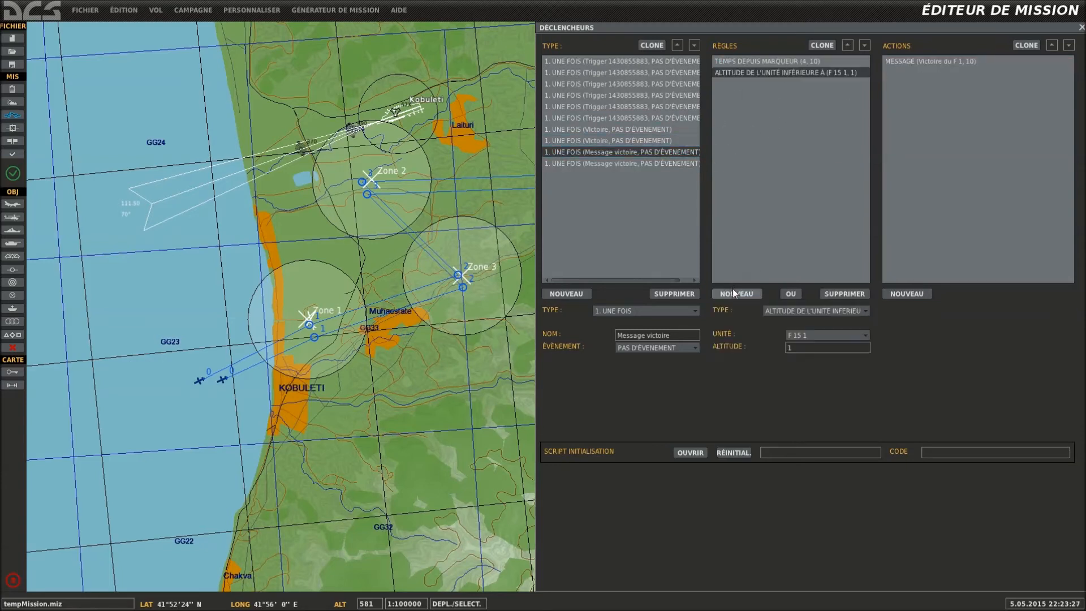
click(803, 310)
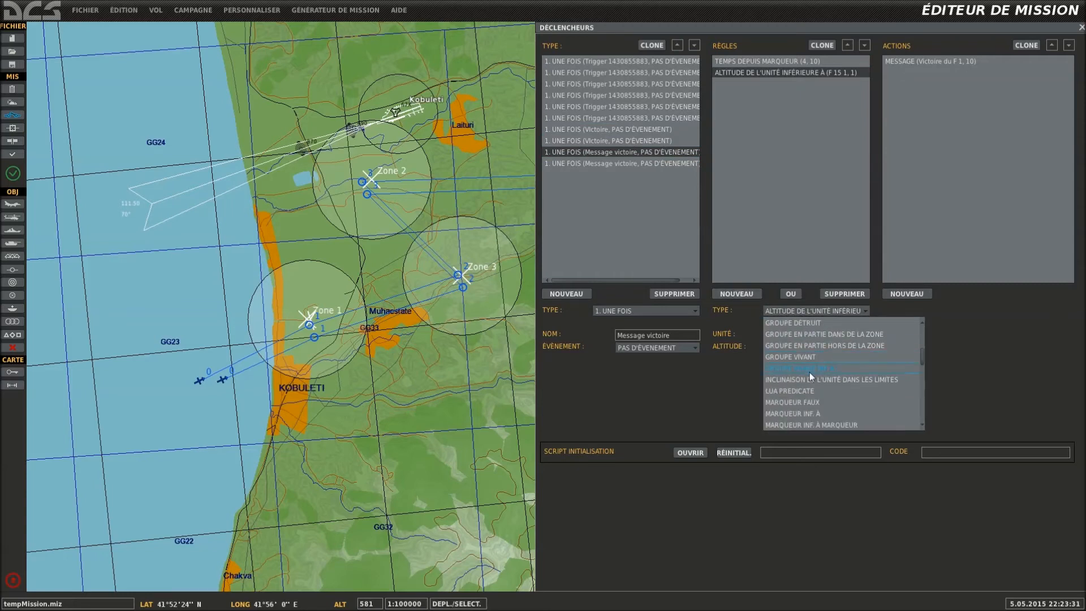
click(810, 403)
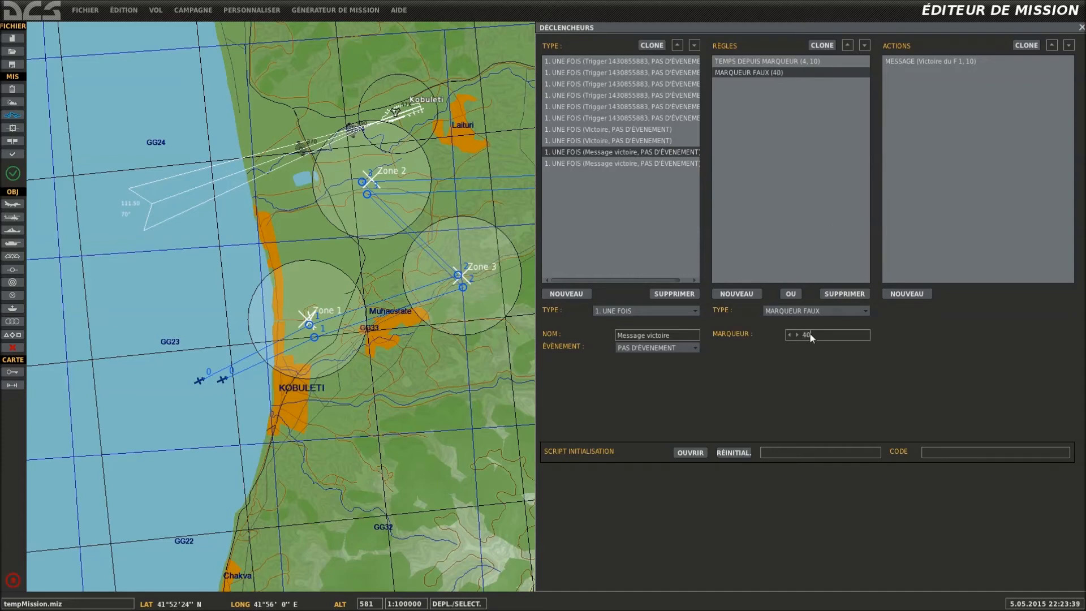
Add a MARQUEUR VRAI rule for flag 4 to the second F-15's Message victoire trigger.
click(623, 165)
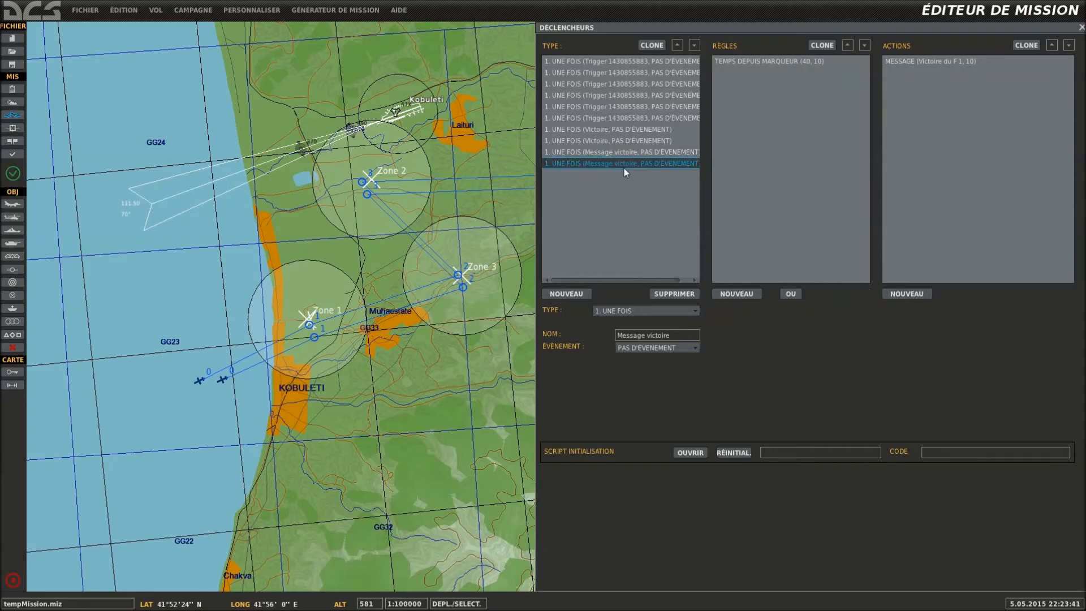
click(775, 62)
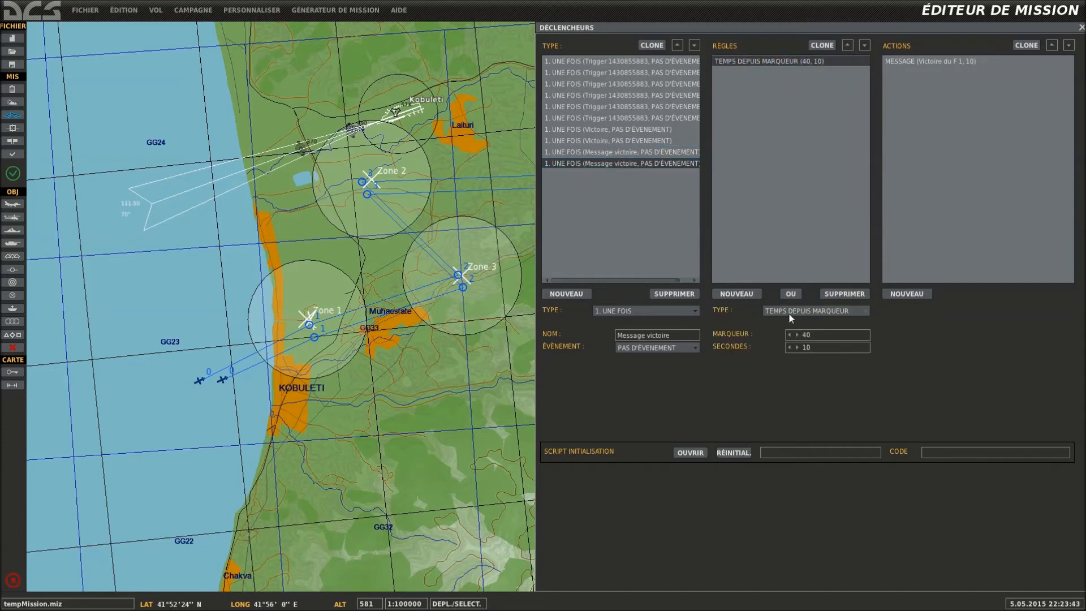
click(736, 293)
click(814, 310)
scroll(821, 375, down, 10)
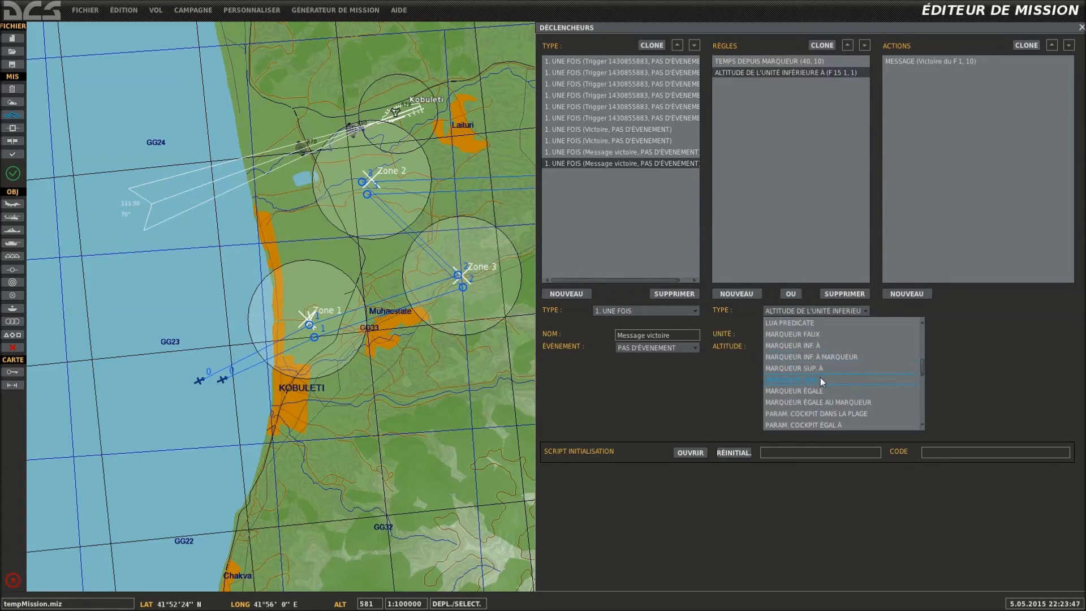
click(820, 378)
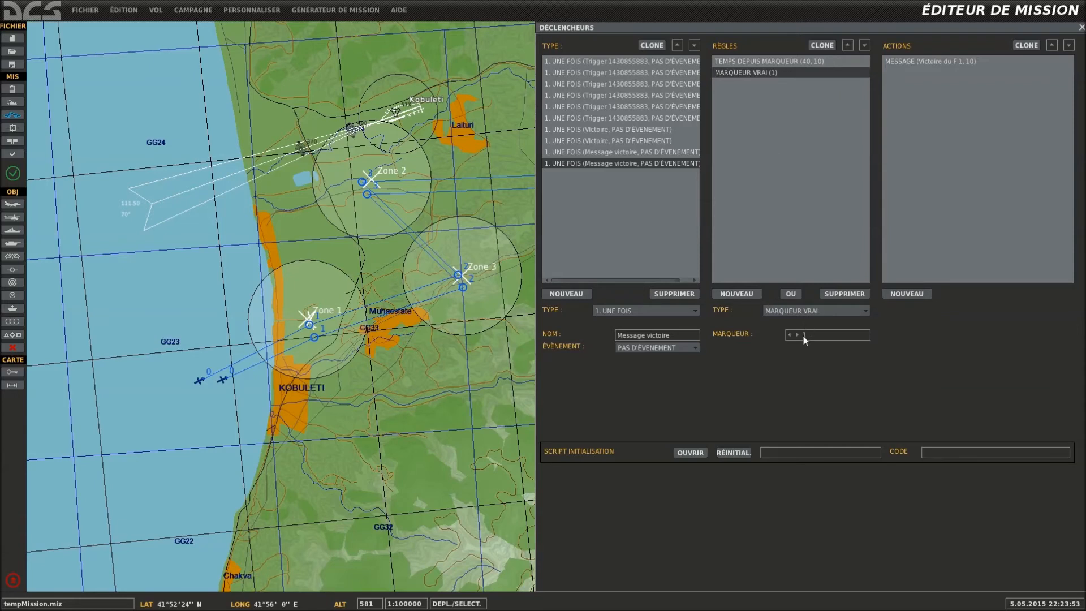
click(798, 280)
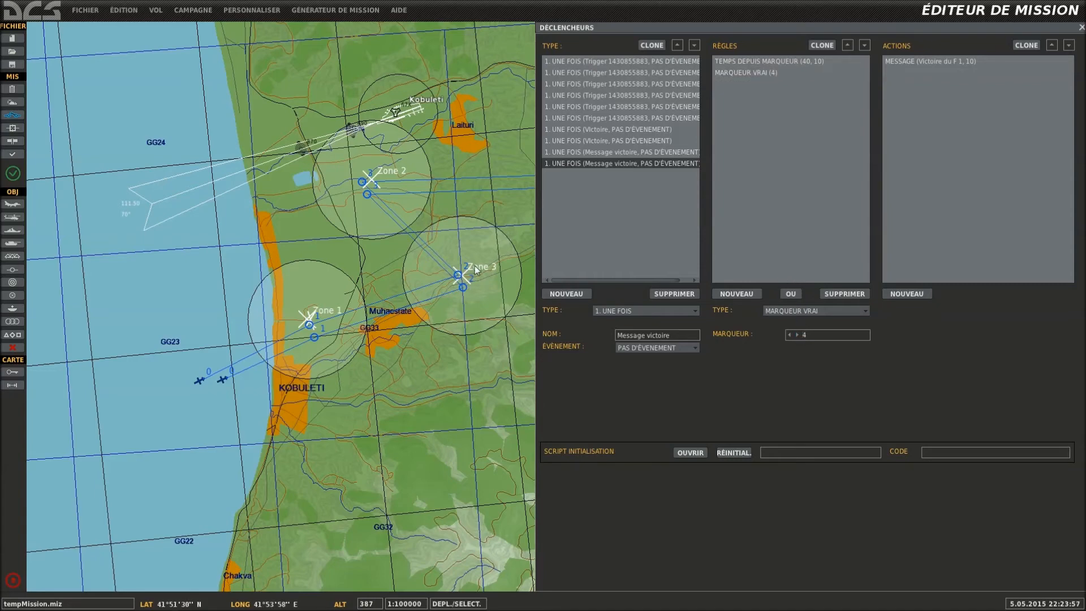
Move Zone 3 east and reroute both F-15s with waypoint 2 in Zone 2 and waypoint 3 in Zone 3.
drag(465, 278, 372, 250)
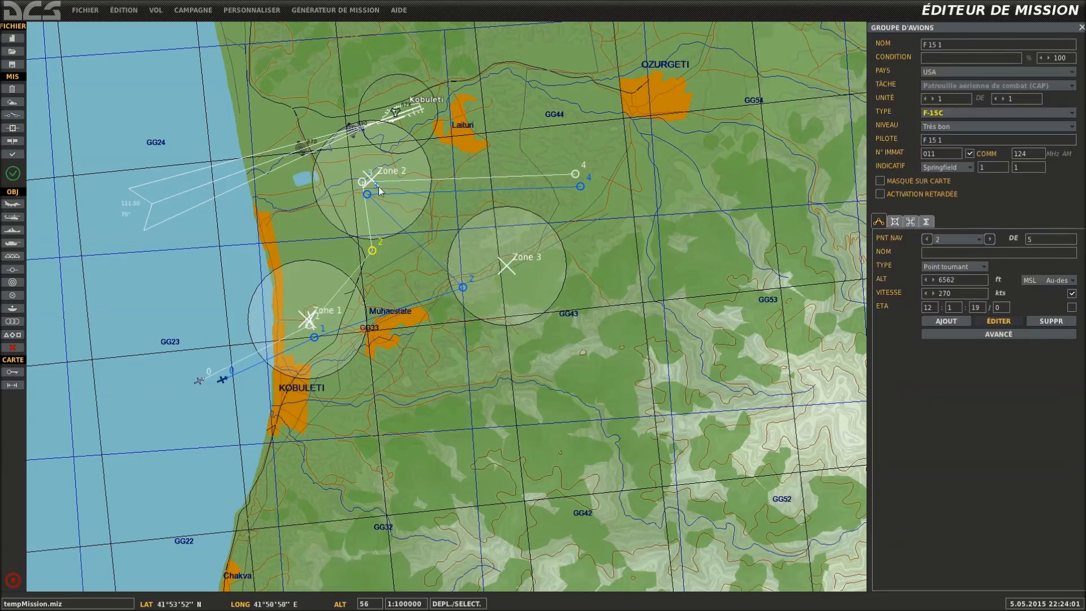
click(367, 194)
drag(368, 194, 385, 212)
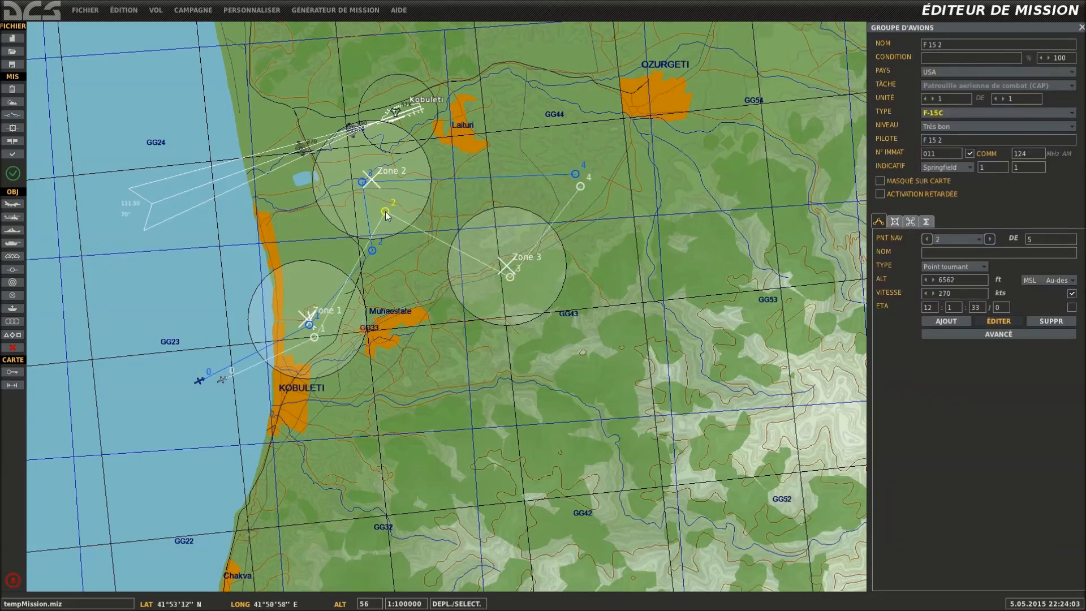
click(374, 255)
drag(372, 251, 496, 271)
click(362, 182)
drag(385, 212, 367, 188)
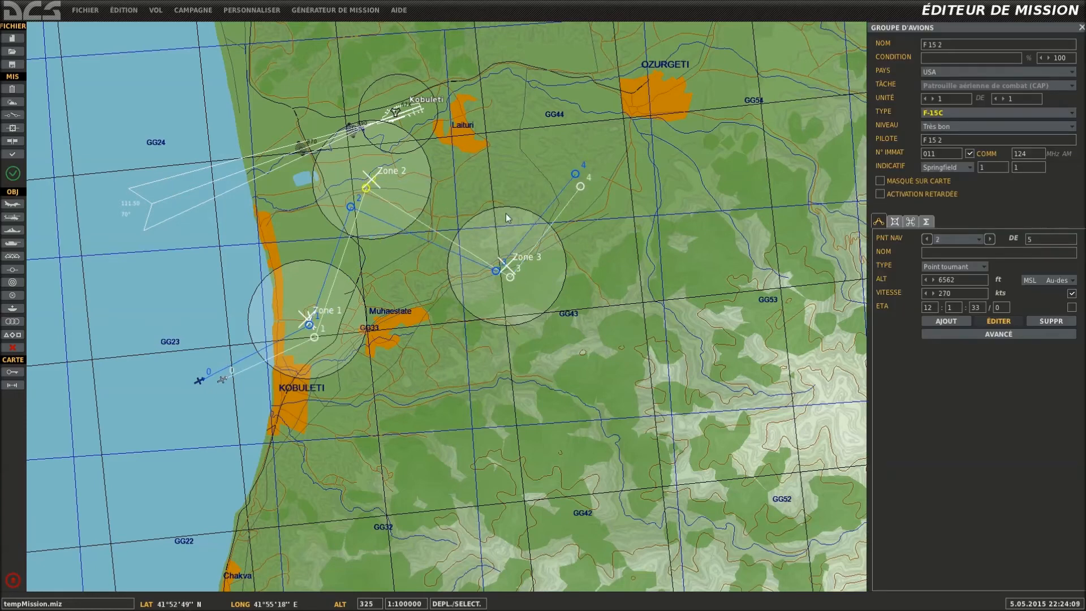
click(12, 115)
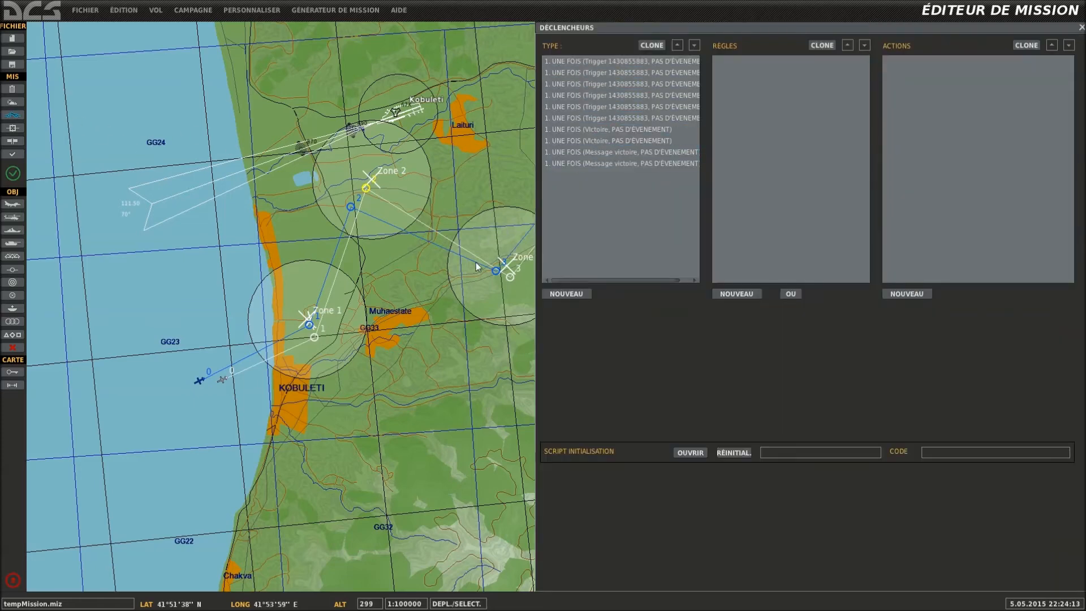
click(505, 260)
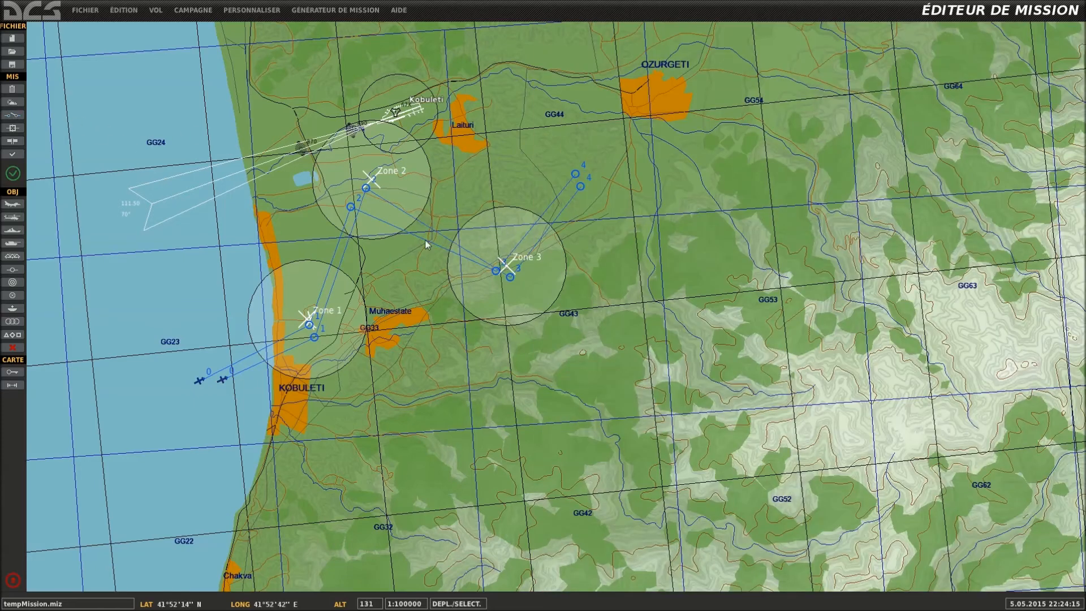
Change the second F-15's Message victoire rule for flag 4 from MARQUEUR VRAI to MARQUEUR FAUX after comparing both message triggers.
click(13, 114)
click(617, 154)
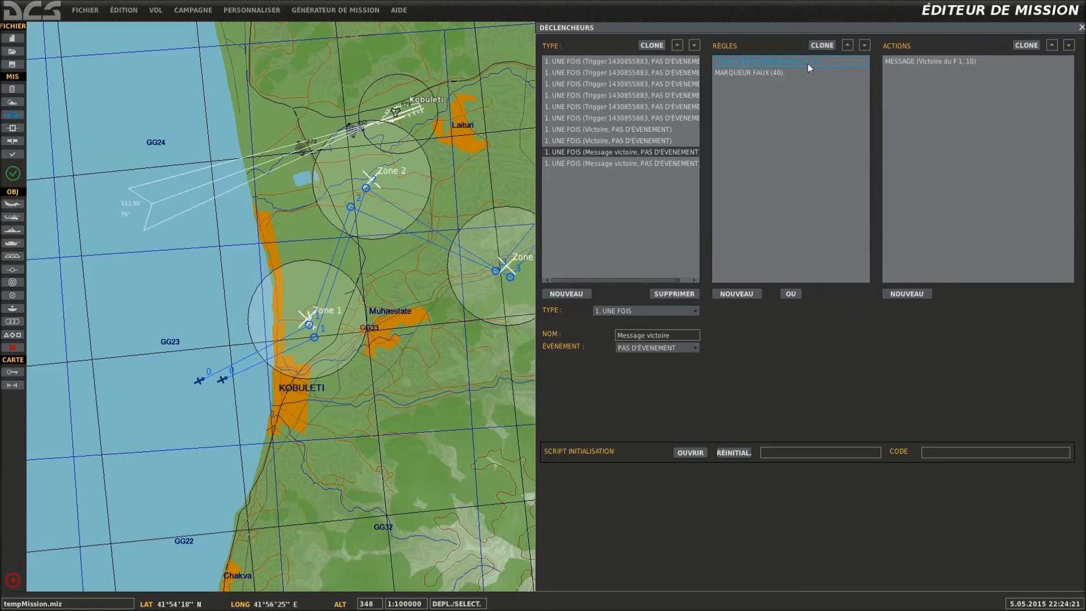
click(639, 166)
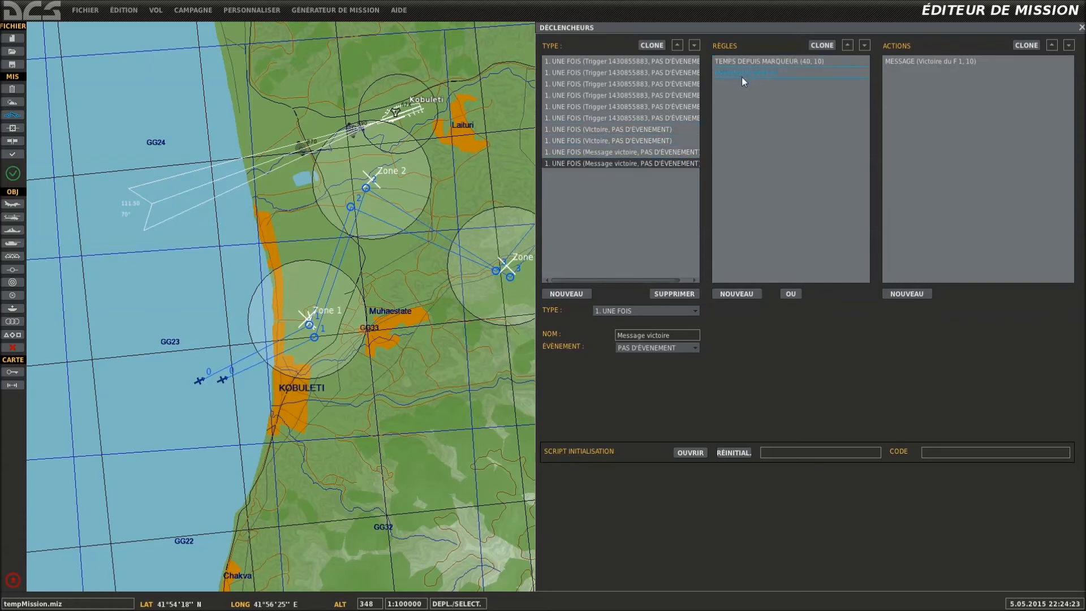
click(633, 152)
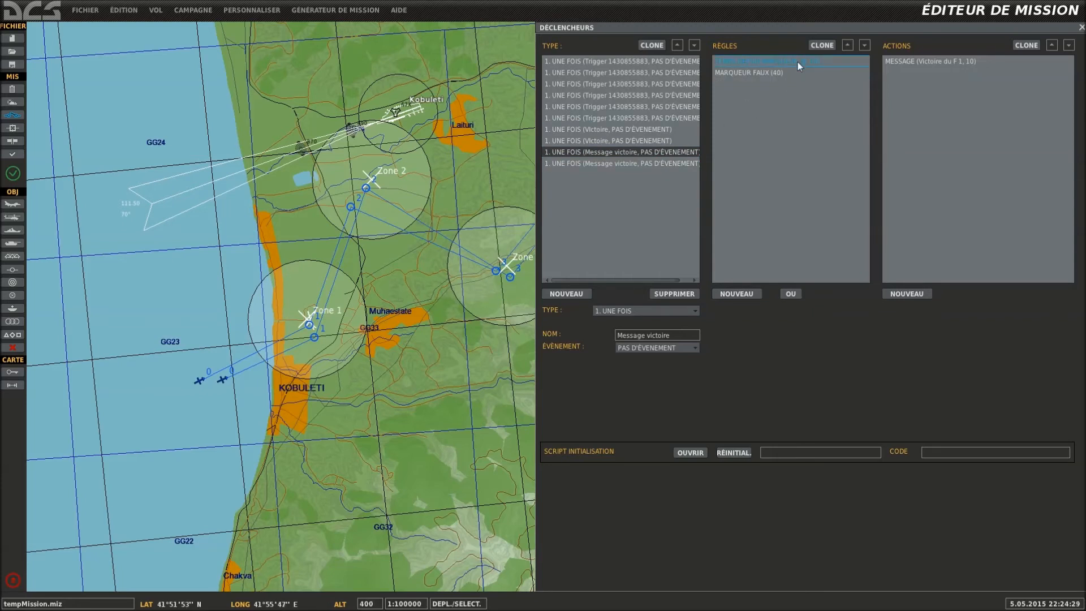
click(667, 162)
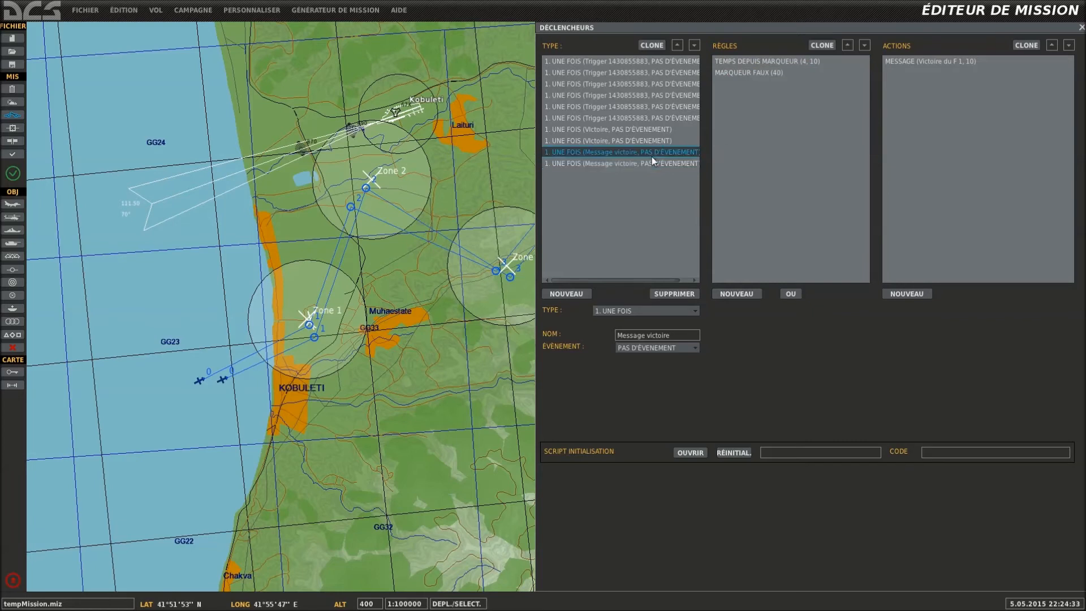
click(759, 73)
click(792, 310)
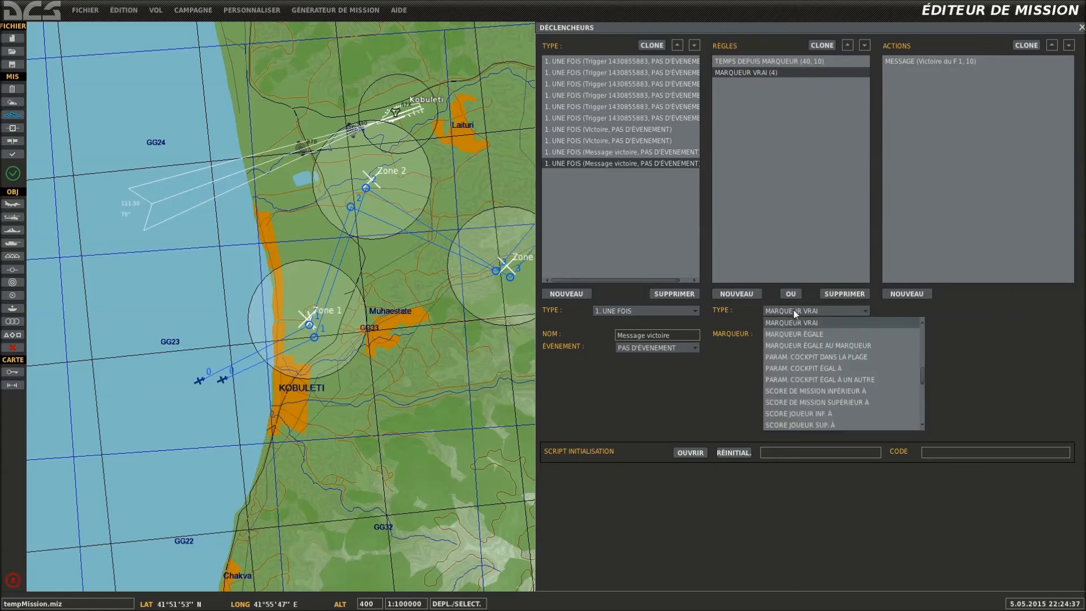
scroll(817, 362, up, 3)
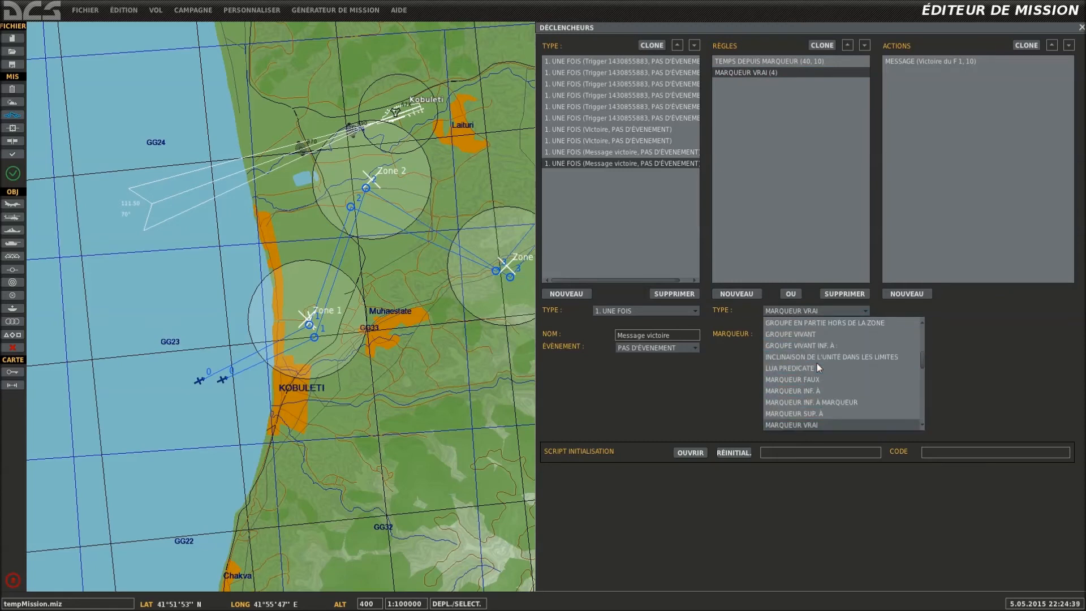
click(822, 378)
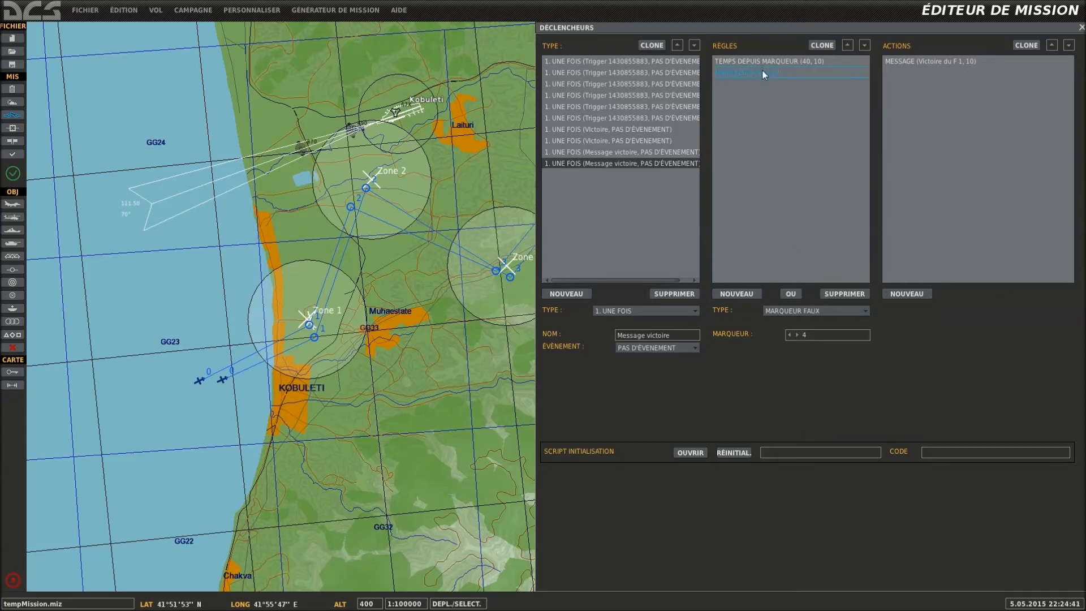
click(674, 155)
click(684, 160)
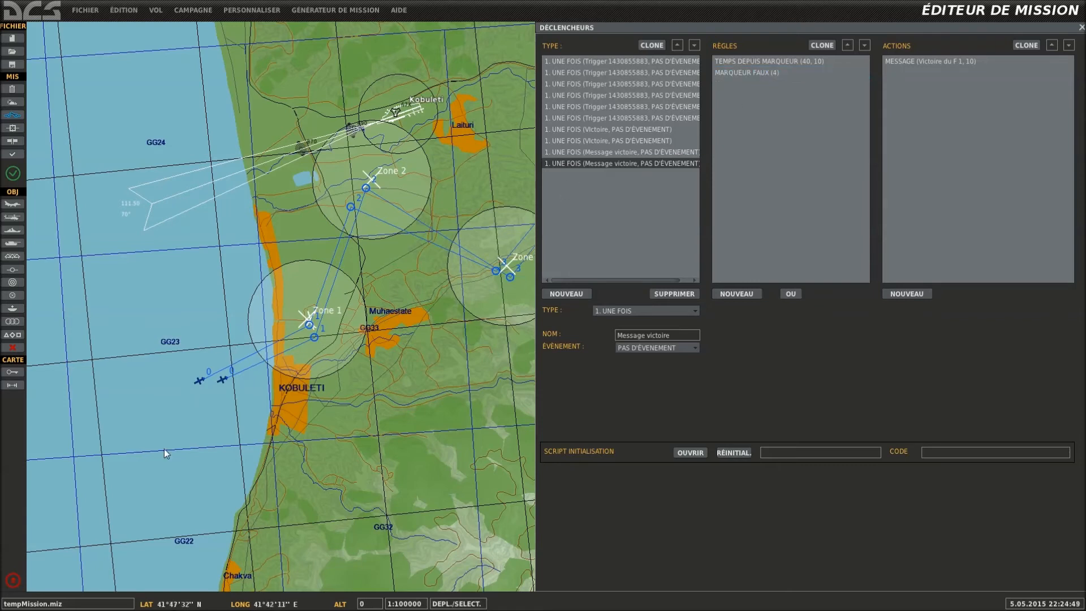
Launch the mission without saving it and show both F-15s on the in-flight map near Kobuleti.
click(19, 177)
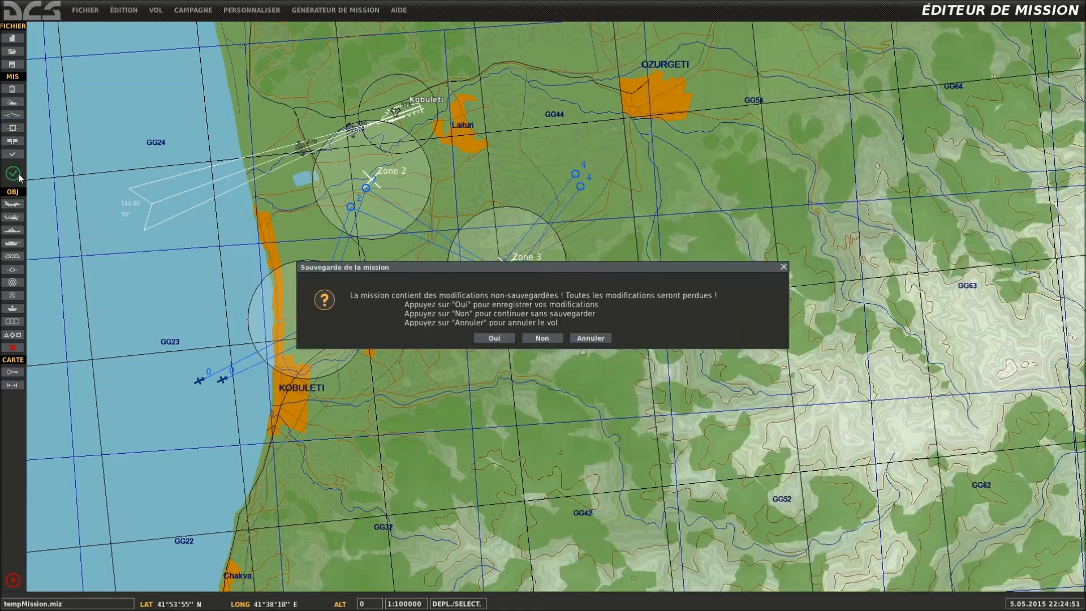
click(546, 341)
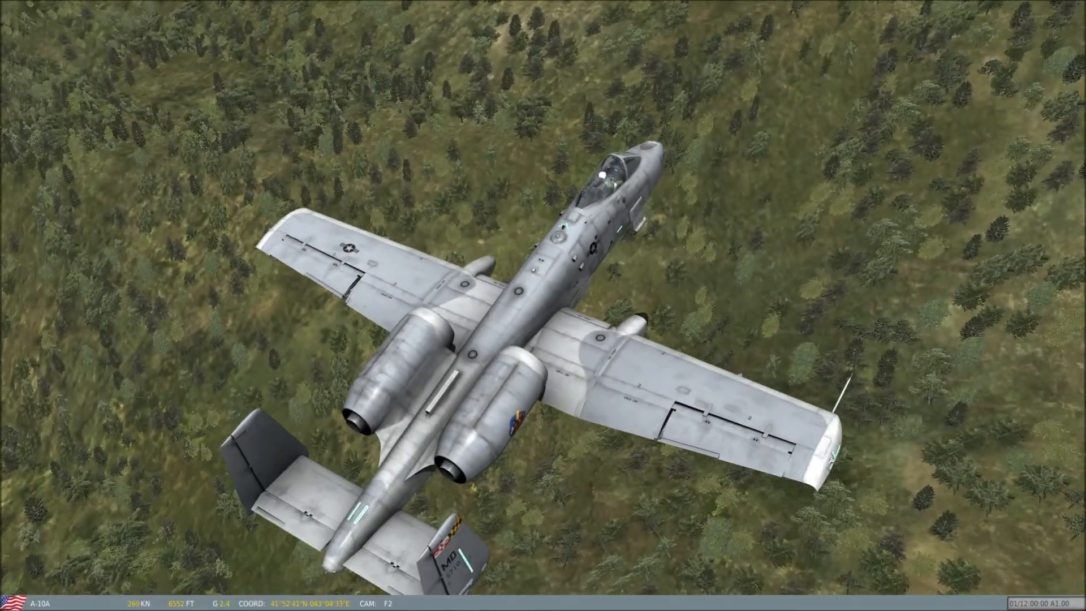
scroll(543, 305, down, 8)
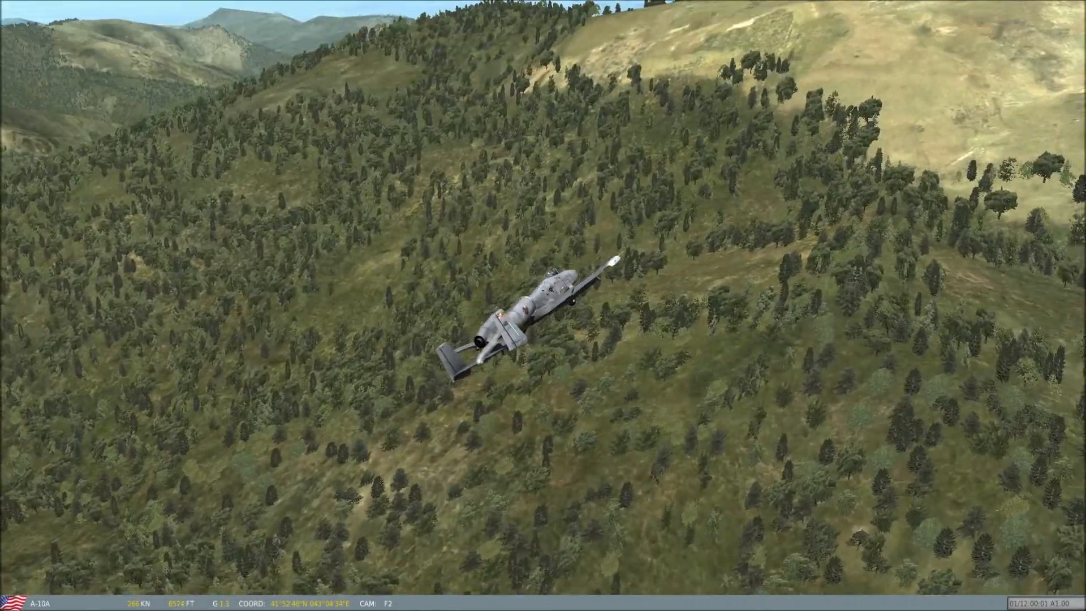
key(F2)
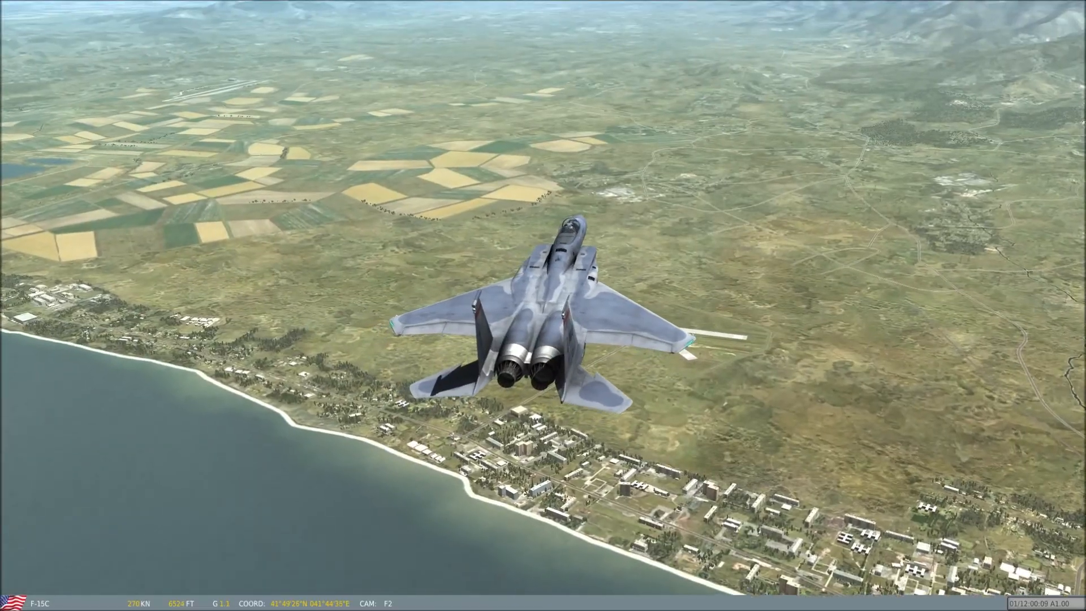
key(F10)
right_drag(199, 422, 526, 419)
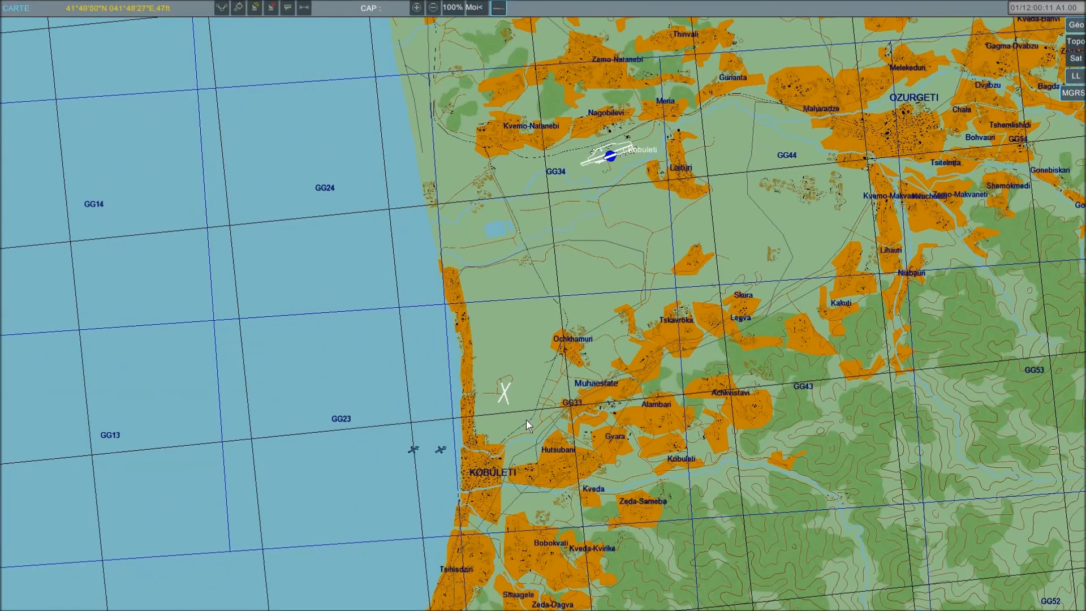
Select the F-15s on the map to identify them, and accelerate time while they fly through Zones 1 and 2.
click(444, 451)
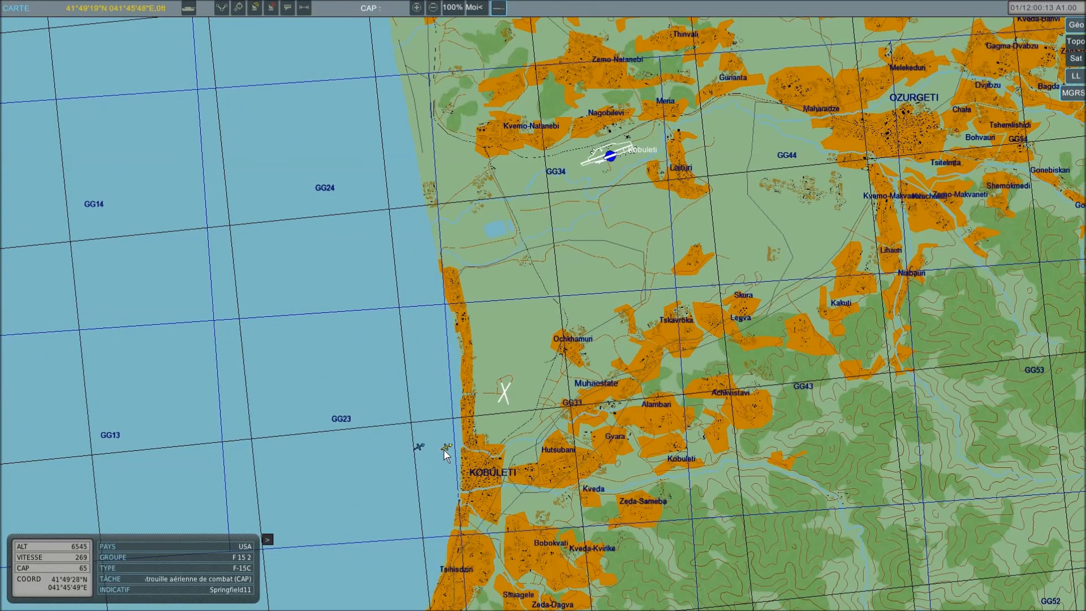
click(449, 449)
click(456, 446)
click(447, 435)
key(ctrl+z)
key(ctrl+z)
key(shift+z)
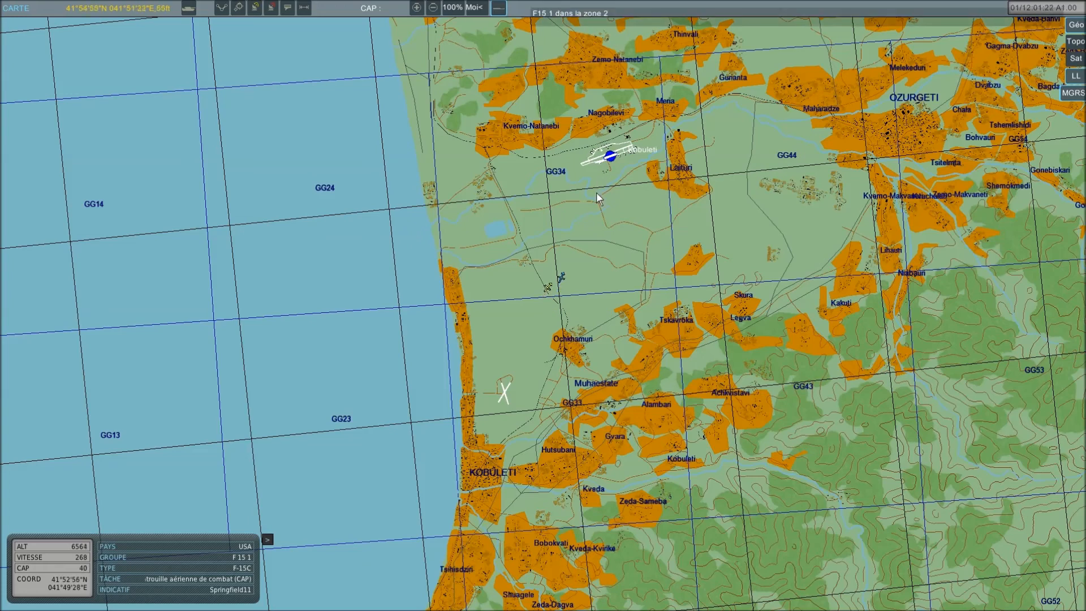
Accelerate time until the F-15s approach Zone 3, and return to normal speed to watch the trigger messages.
key(ctrl+z)
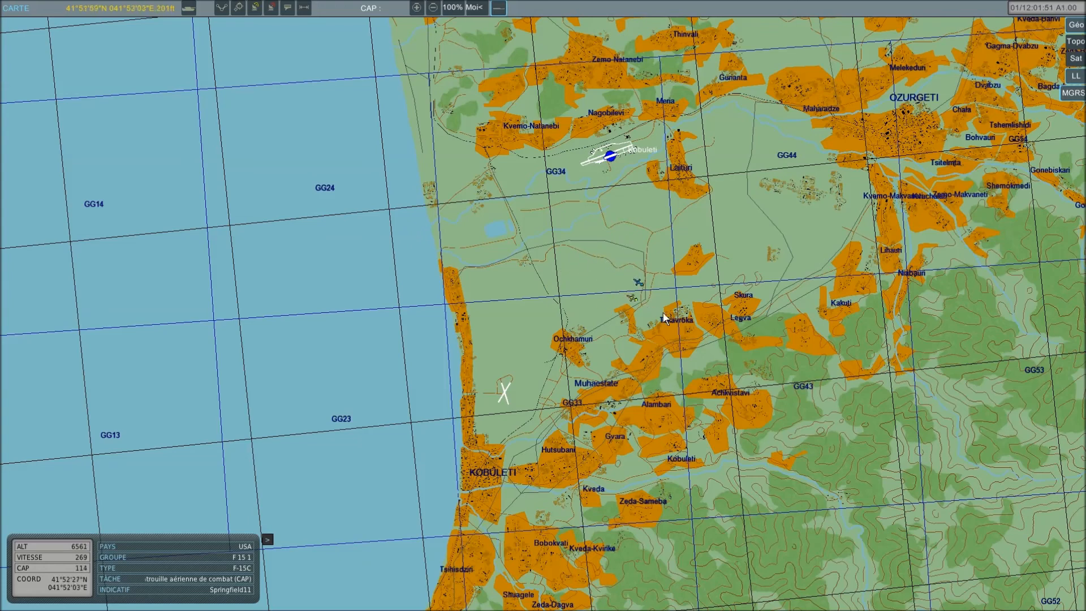
key(ctrl+z)
scroll(663, 313, up, 1)
key(ctrl+z)
key(ctrl+z)
key(shift+z)
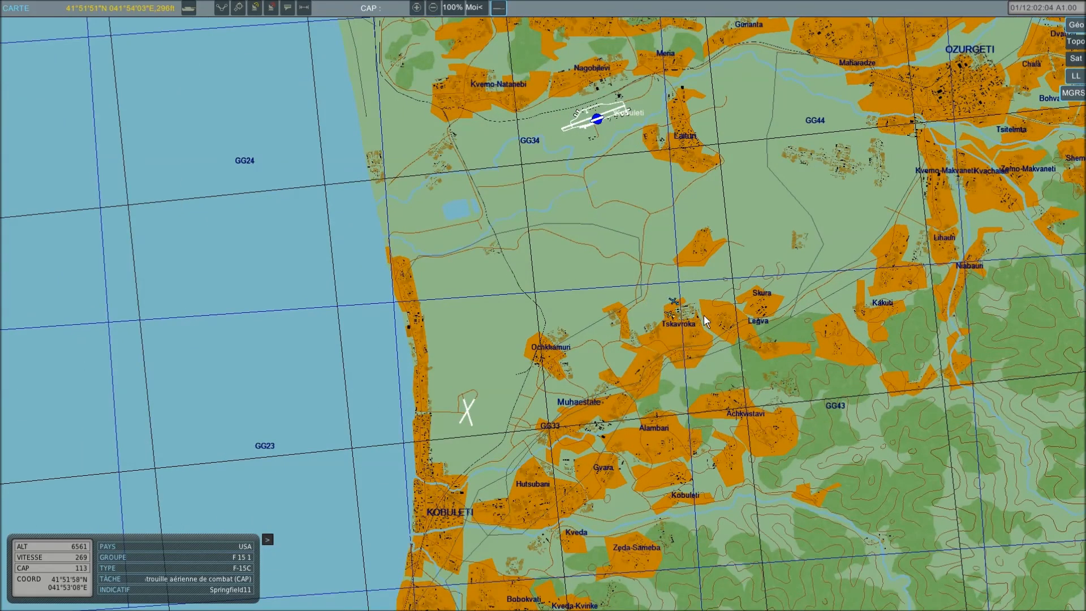
key(shift+z)
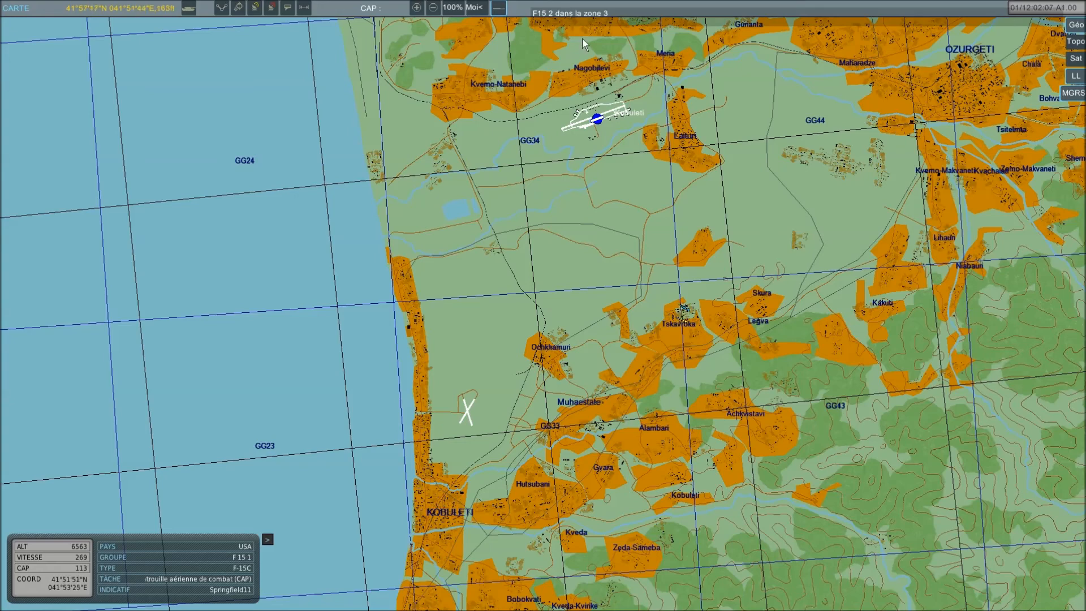
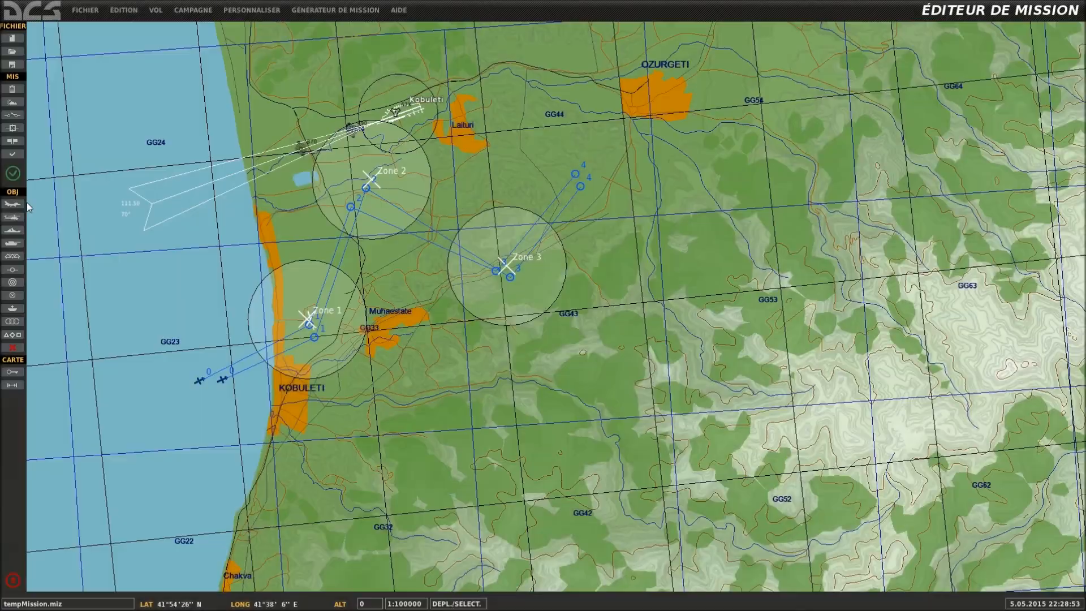
Review the first Victoire trigger's rules and flag action, and the rules of both Message victoire triggers.
click(13, 115)
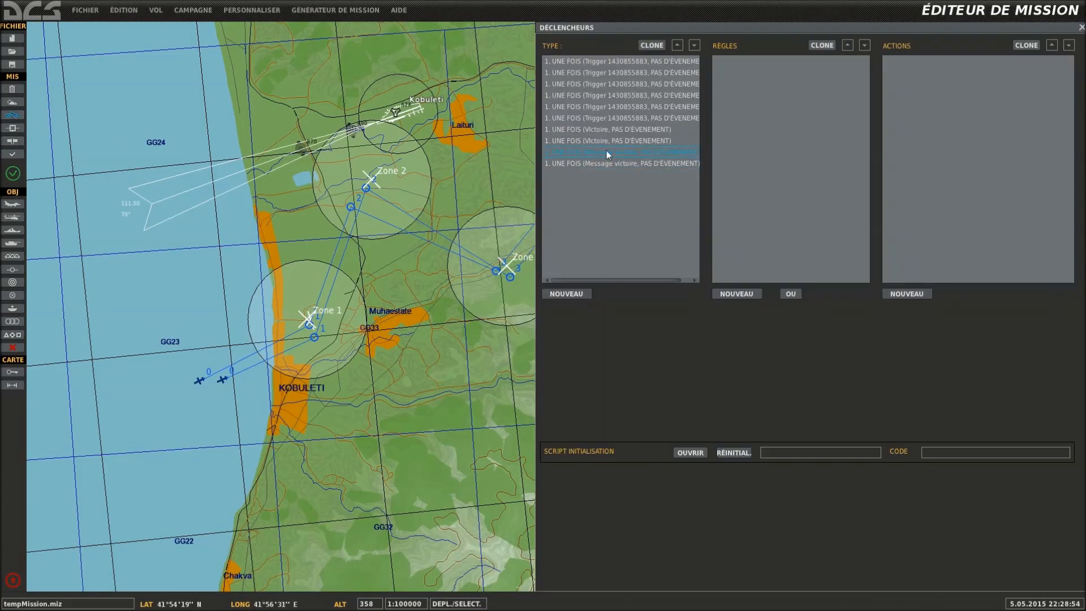
click(608, 129)
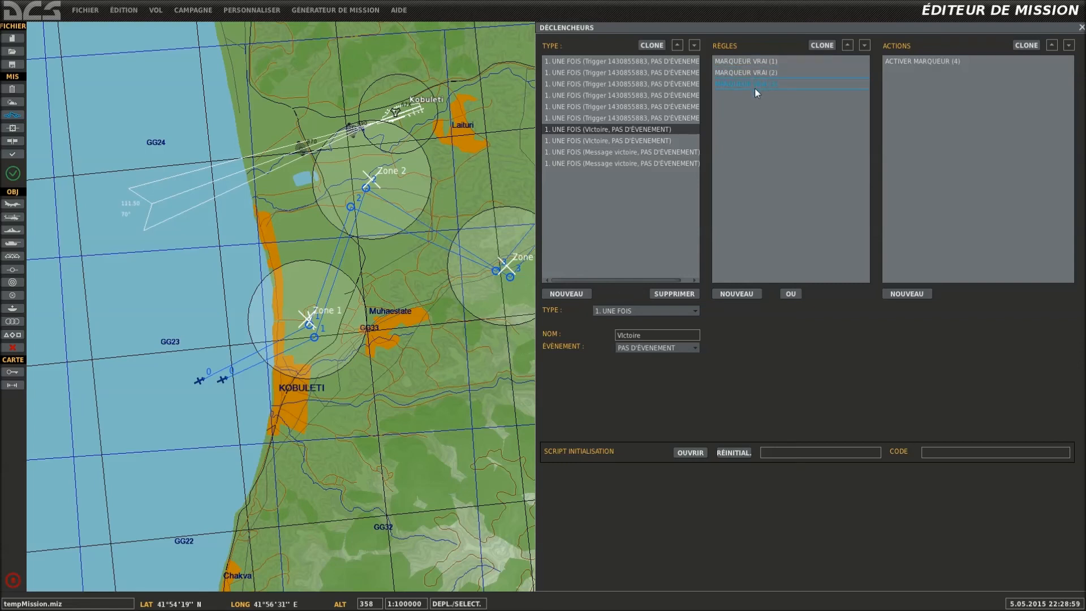
click(769, 73)
click(773, 84)
click(905, 64)
click(655, 152)
click(733, 75)
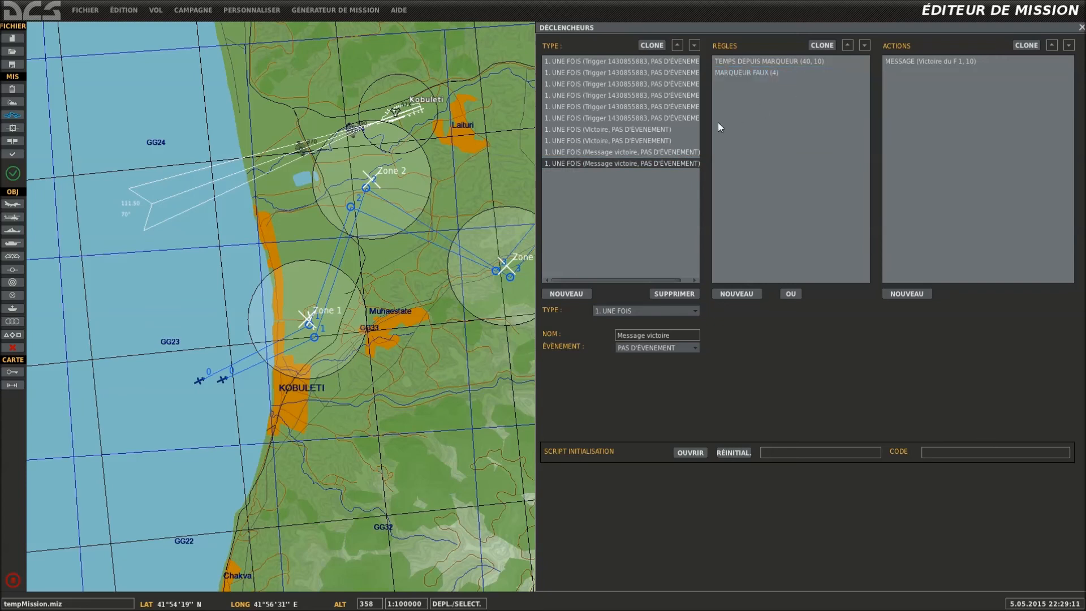
Add a MARQUEUR FAUX rule with flag 1 to the first F-15's Victoire trigger.
click(638, 132)
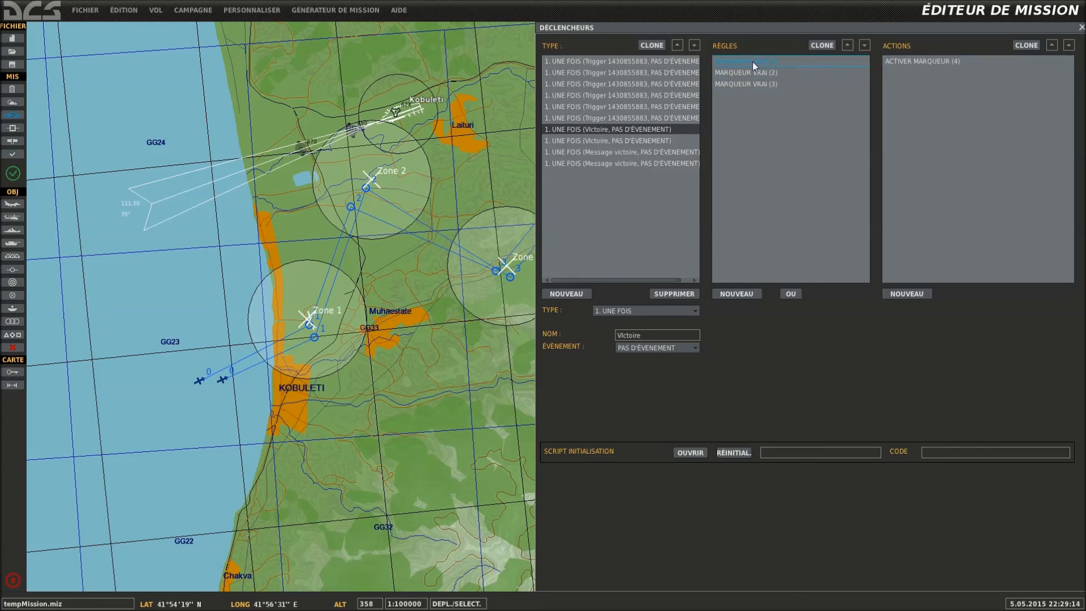
click(735, 291)
click(789, 311)
scroll(790, 334, down, 5)
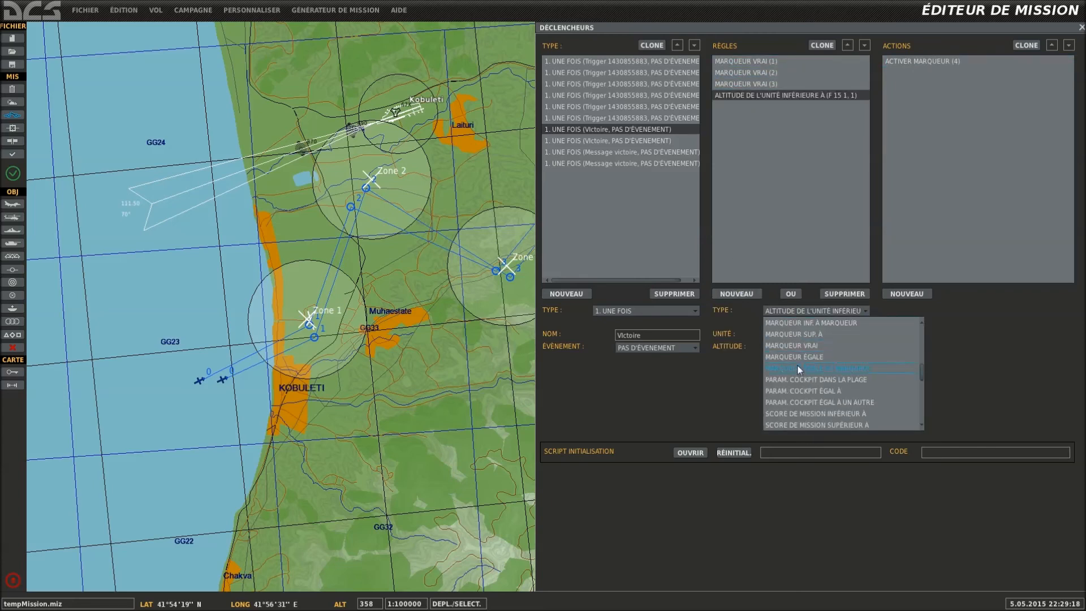
scroll(820, 352, up, 2)
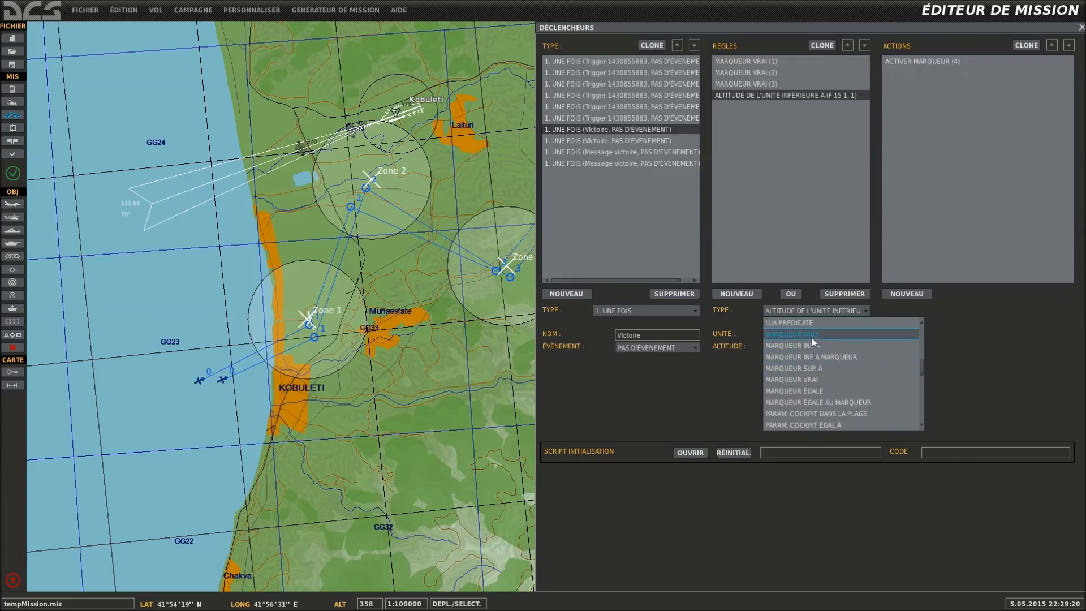
click(812, 338)
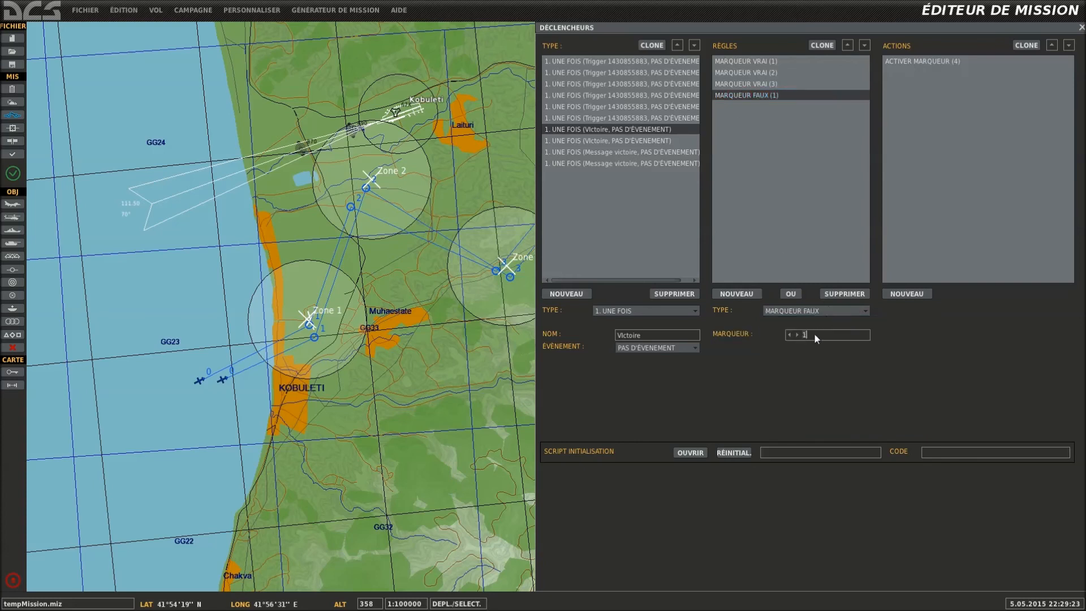
Add a MARQUEUR FAUX rule with flag 1 to the second F-15's Victoire trigger and close the trigger editor.
click(643, 143)
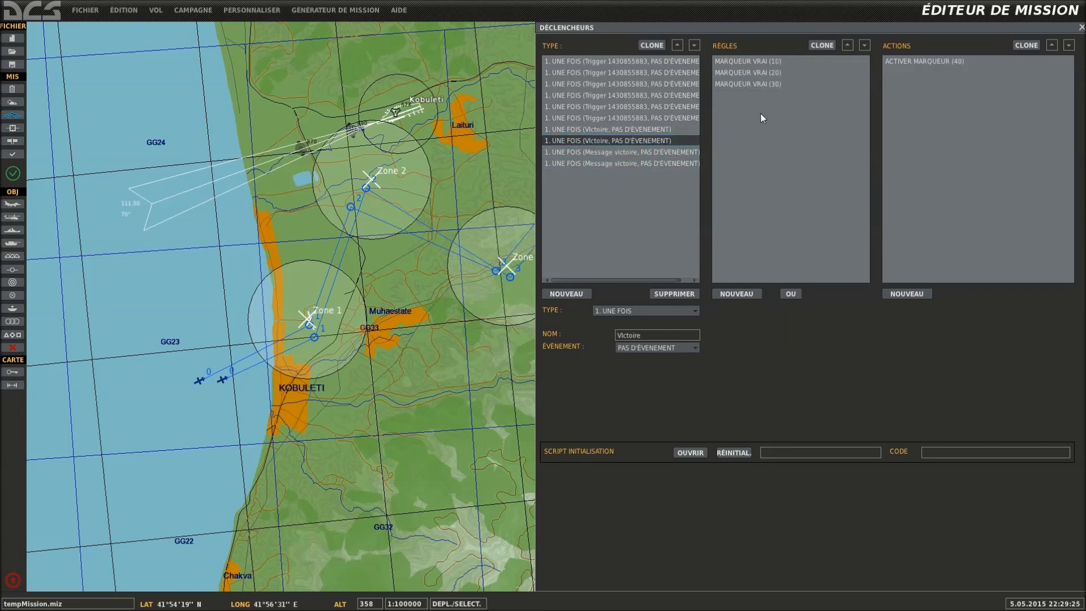
click(739, 294)
click(796, 309)
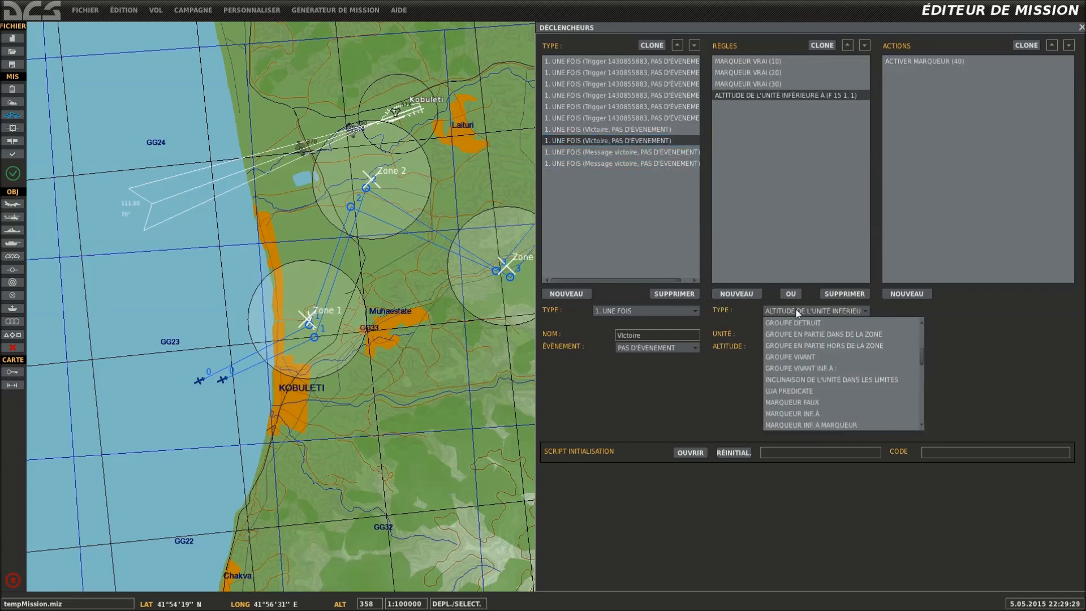
scroll(795, 313, down, 7)
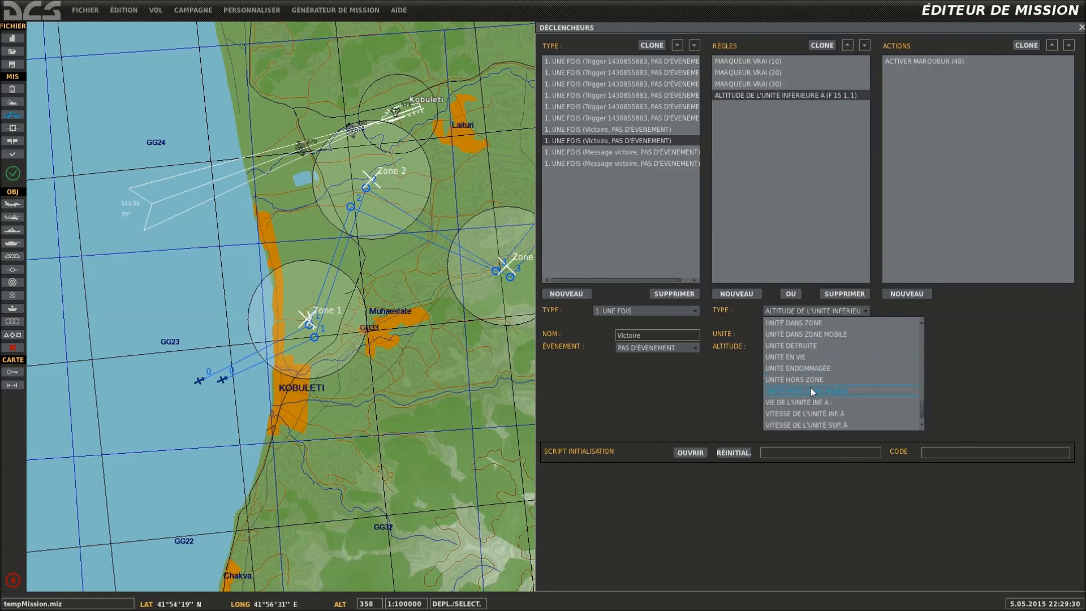
scroll(810, 388, up, 8)
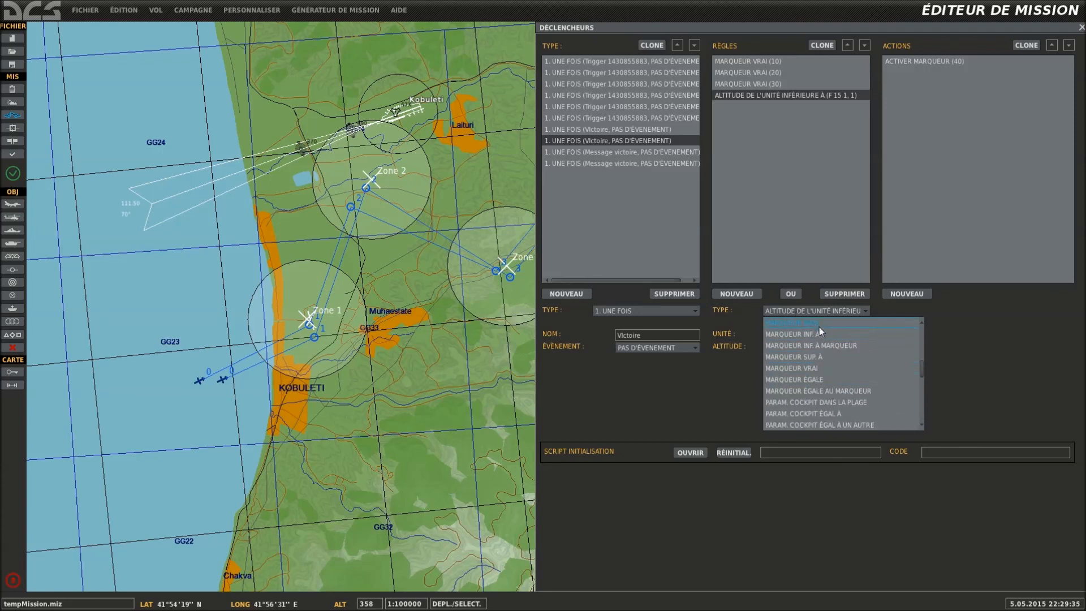
click(818, 323)
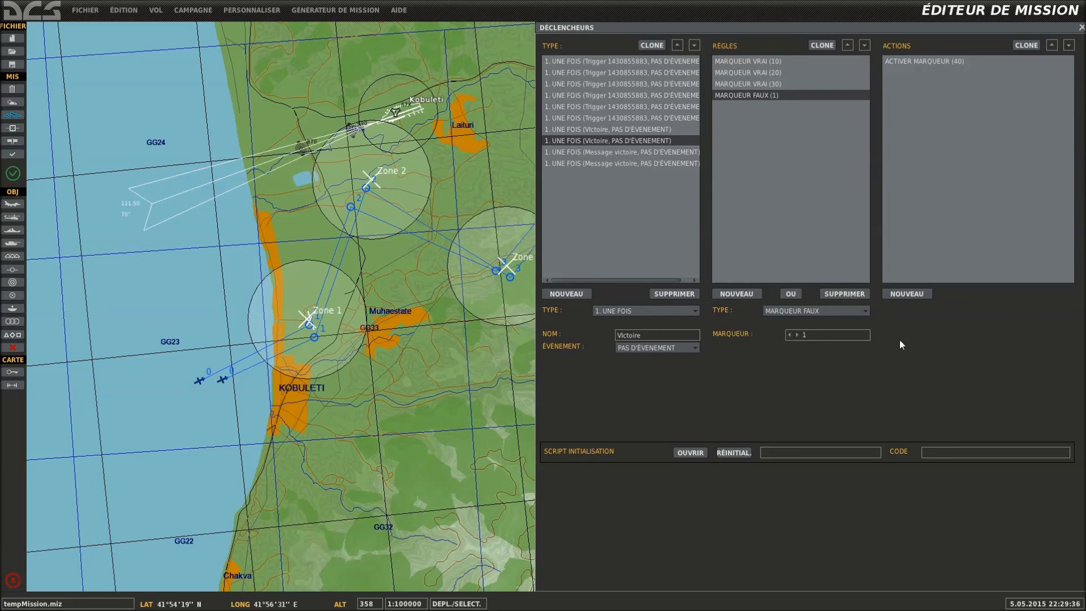
click(470, 296)
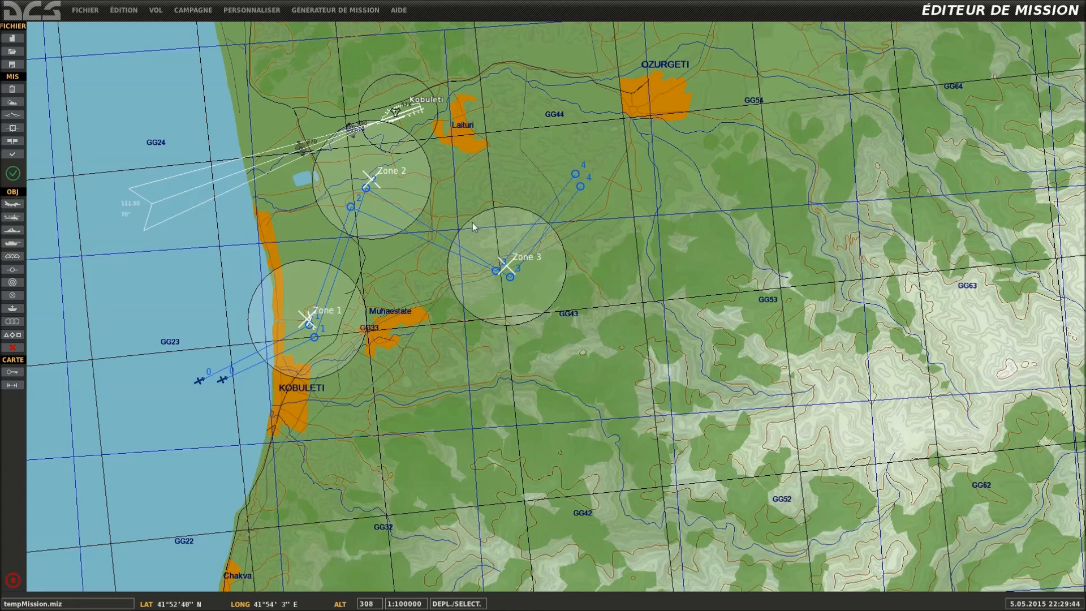
click(12, 115)
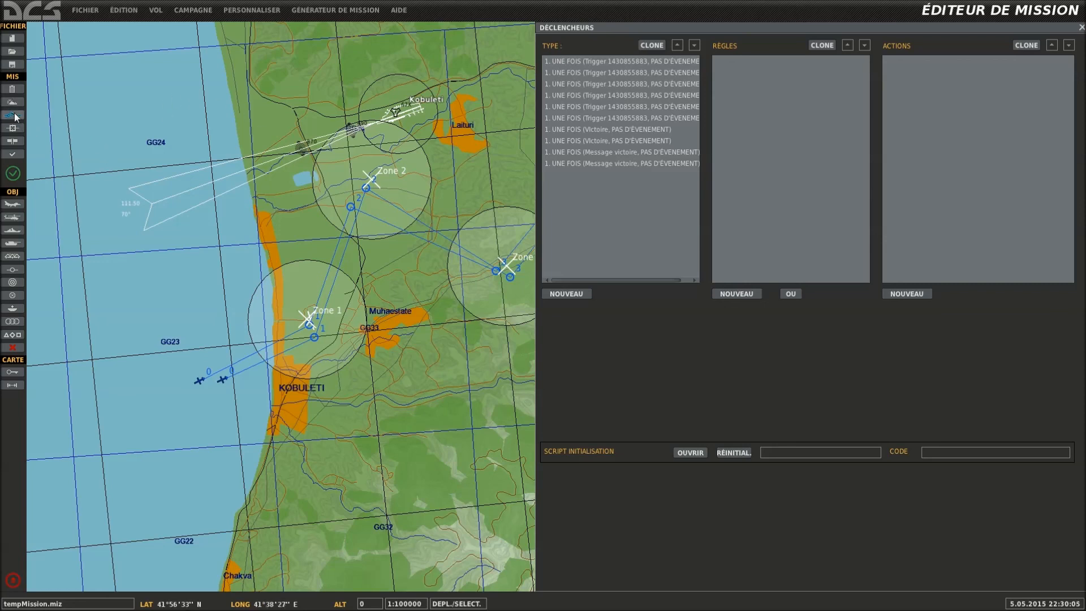
click(75, 12)
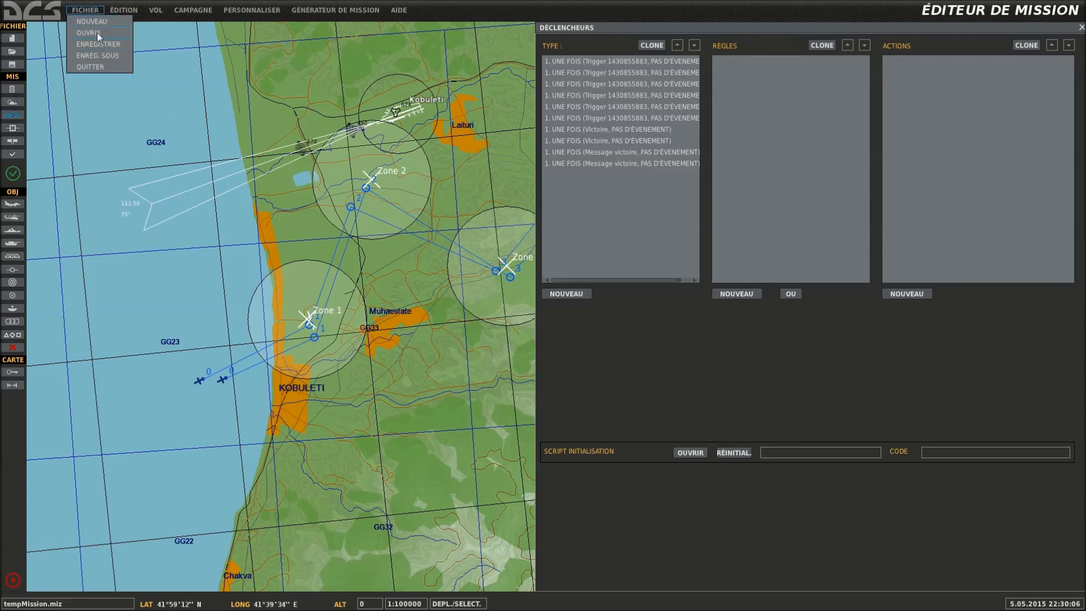
click(92, 21)
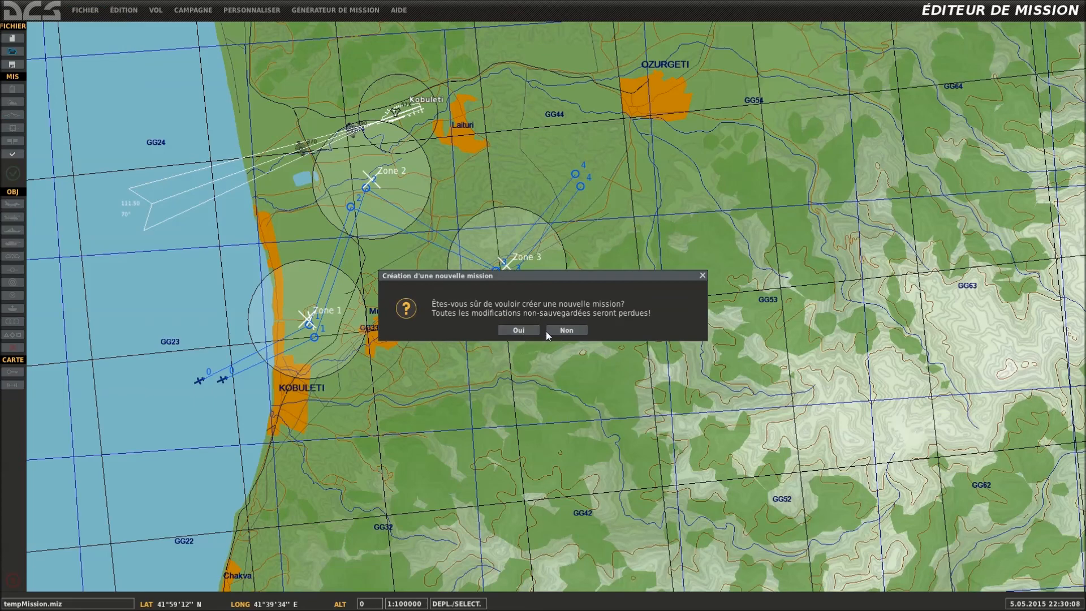
click(560, 330)
Open the mission PVP track and destroy only blue.miz in place of the race mission.
click(90, 12)
click(103, 36)
click(501, 330)
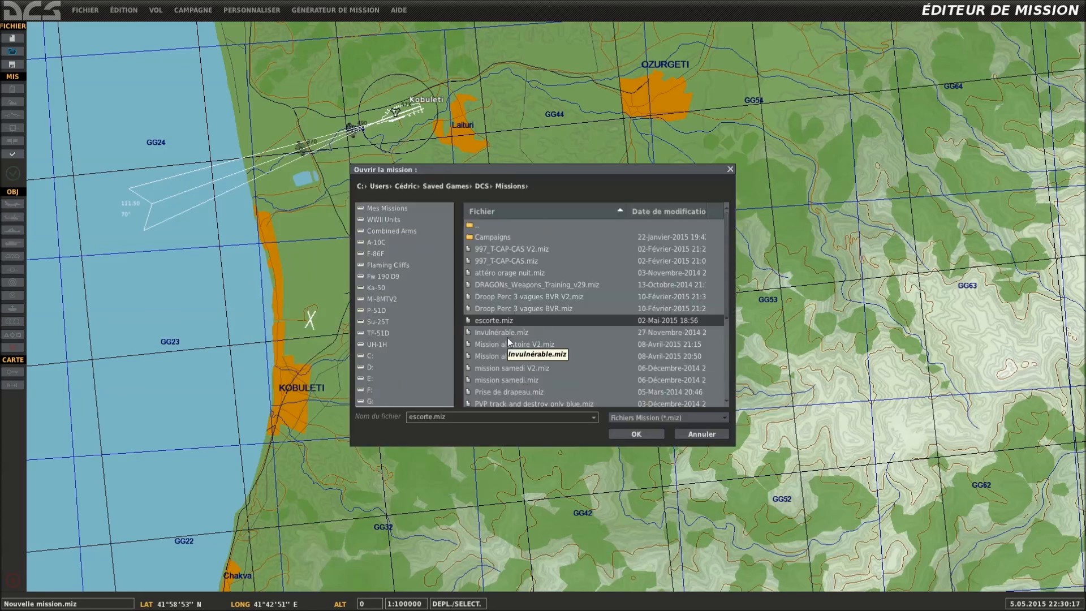
scroll(529, 350, down, 3)
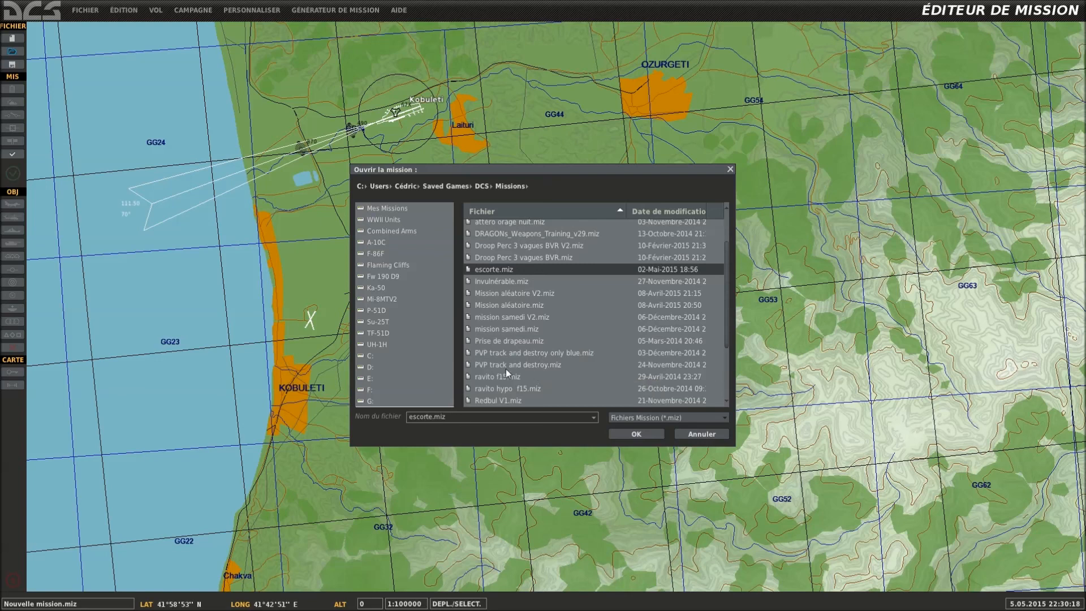
double_click(561, 354)
Open the trigger editor of the PVP track and destroy only blue mission.
scroll(512, 332, down, 3)
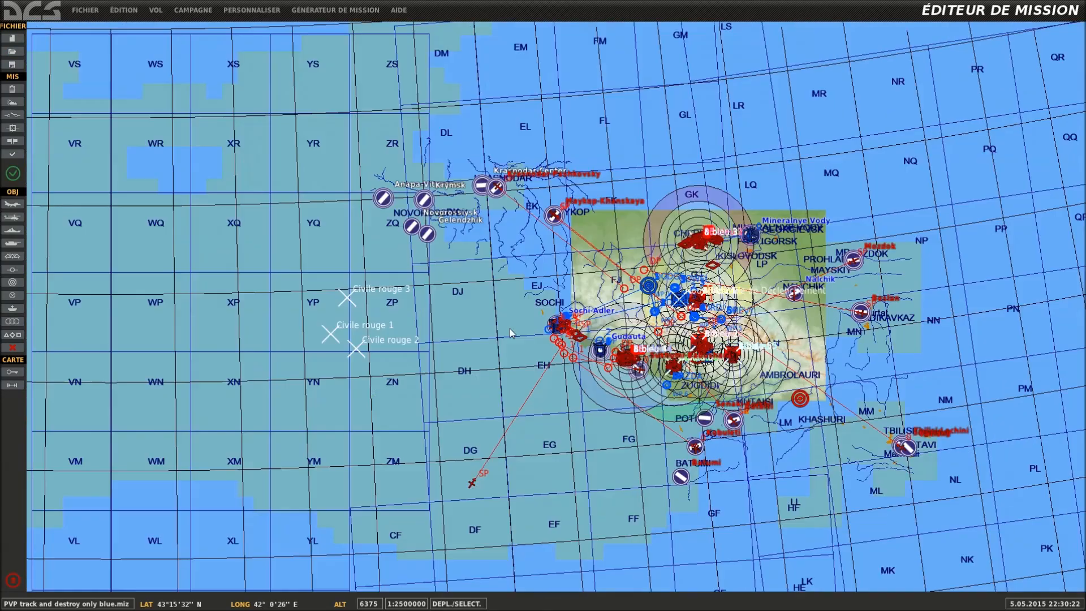
scroll(565, 325, up, 4)
drag(607, 323, 274, 172)
scroll(274, 172, down, 1)
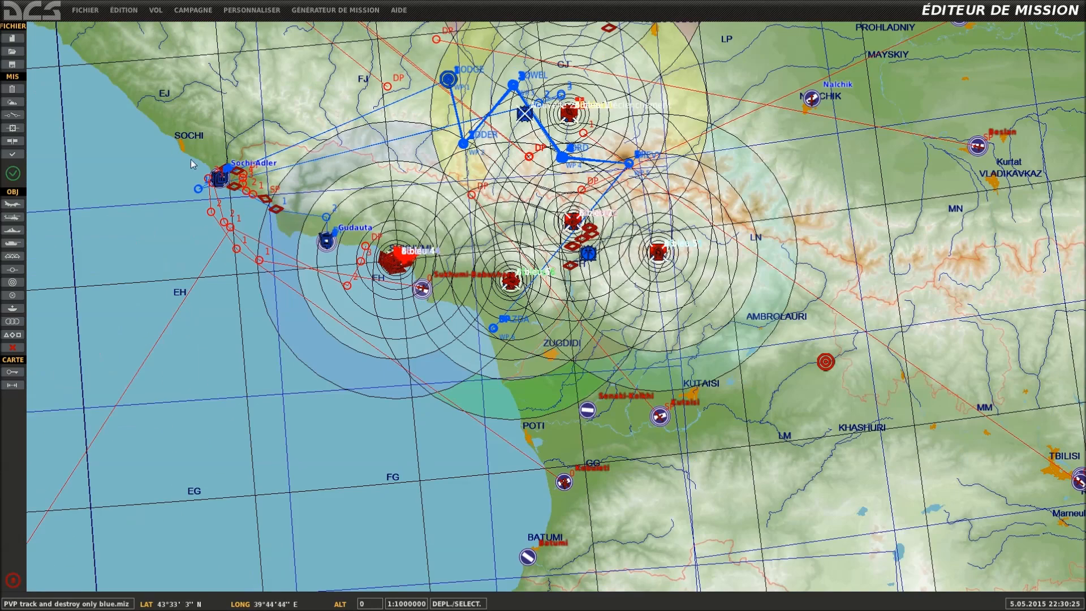
click(12, 115)
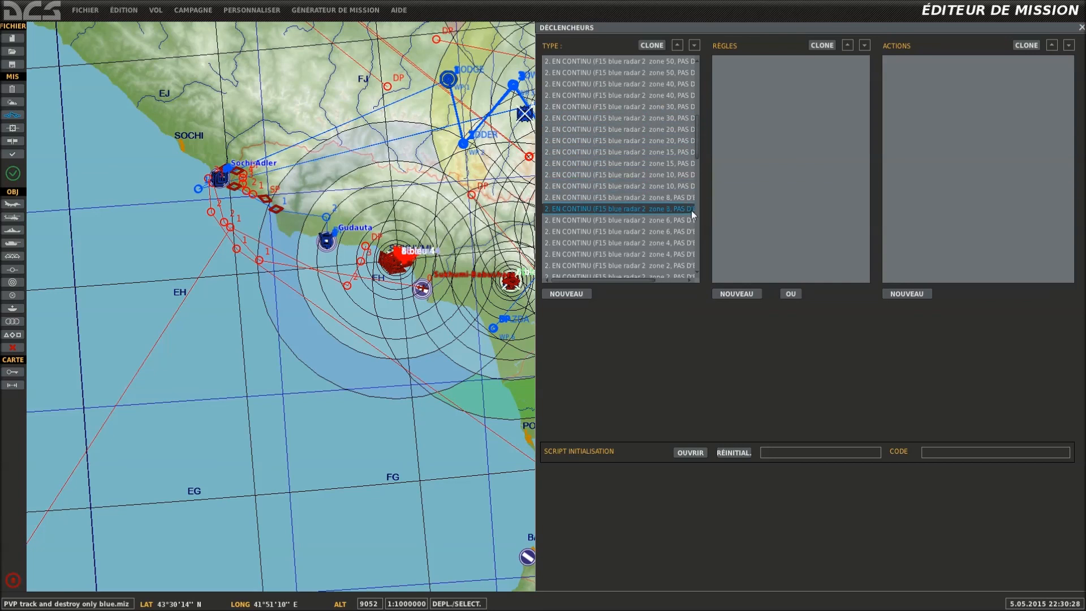
Review the rules and actions of the one-time triggers, including Coordonnée bleu 2 2.
click(691, 208)
scroll(697, 179, down, 10)
click(689, 198)
click(630, 143)
click(622, 174)
click(618, 222)
click(613, 252)
click(606, 186)
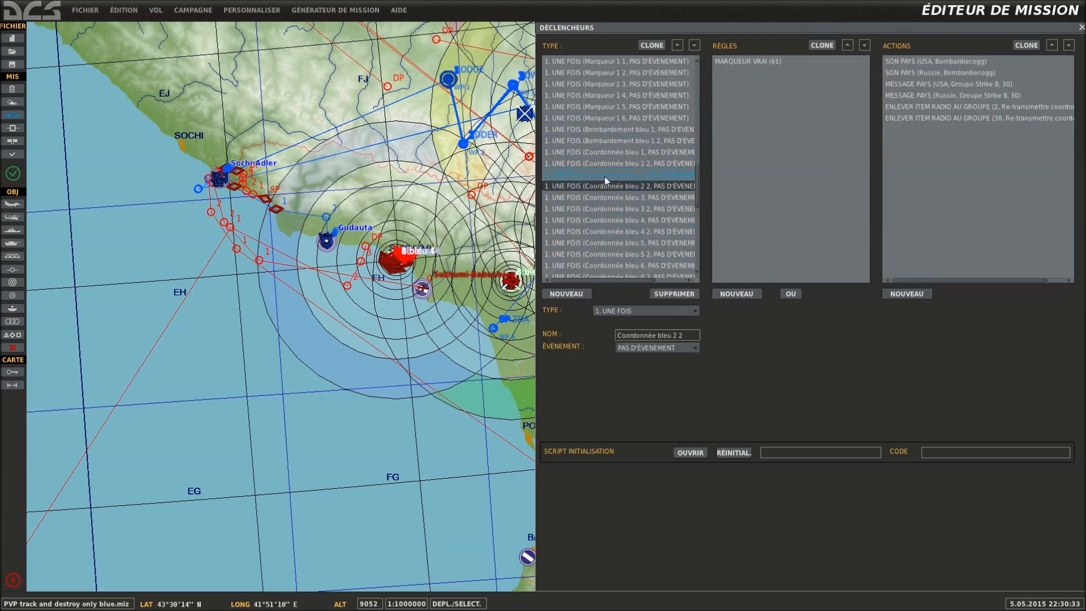
click(608, 151)
Examine the rules and actions of the continuous F15 blue radar 2 zone 2 trigger.
click(604, 108)
scroll(604, 108, up, 2)
click(604, 107)
scroll(605, 111, up, 1)
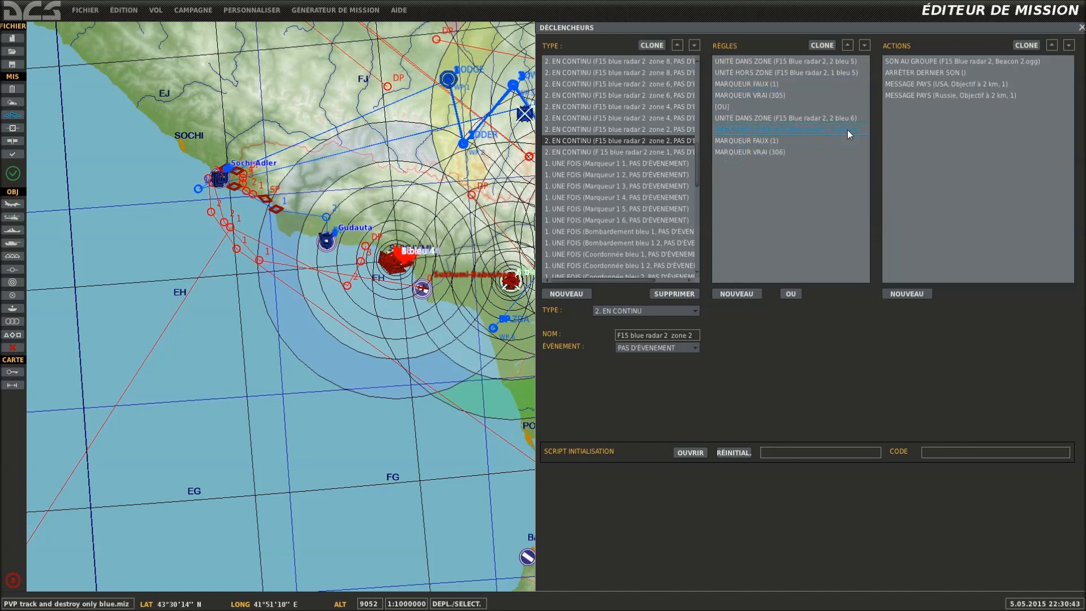
Review the rules and actions of the pop Aléatoir bleu 5, KA 50 and Garde 5 triggers.
click(588, 265)
drag(700, 172, 696, 224)
click(643, 231)
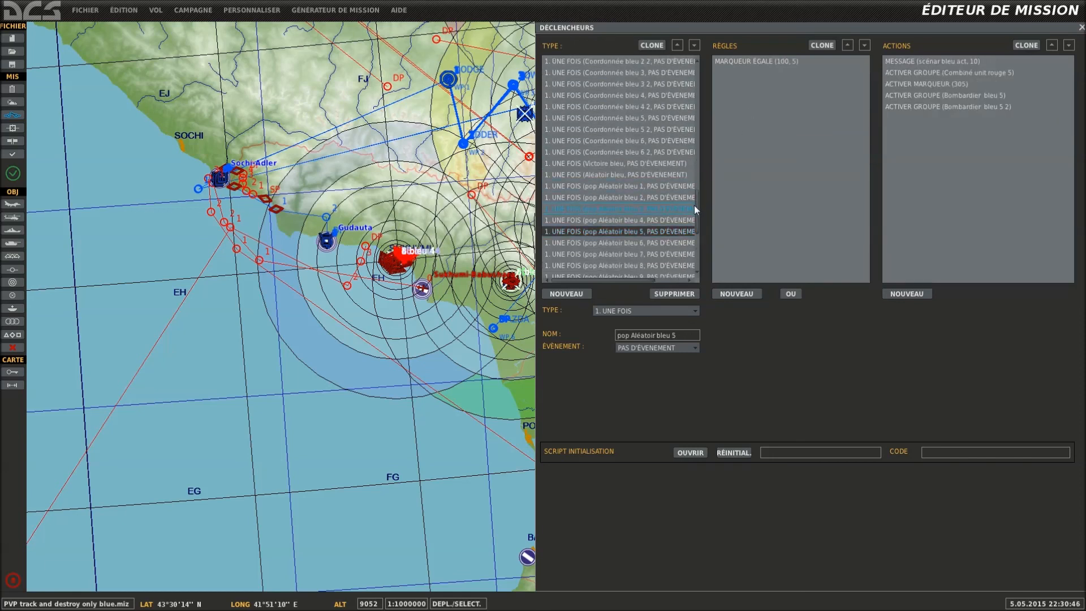
drag(697, 210, 649, 236)
click(647, 233)
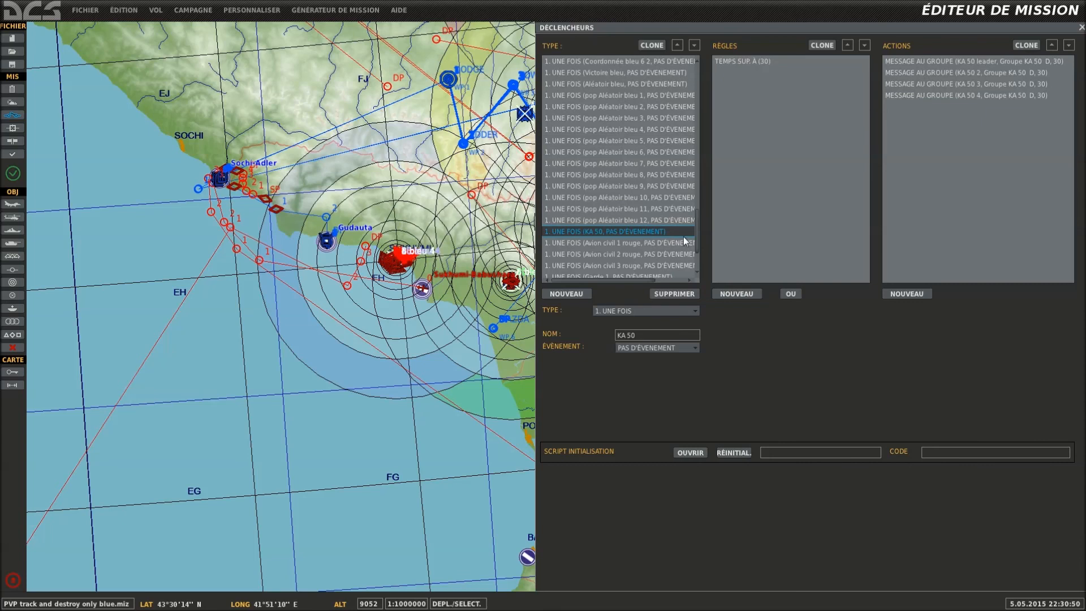
drag(697, 239, 697, 255)
click(645, 254)
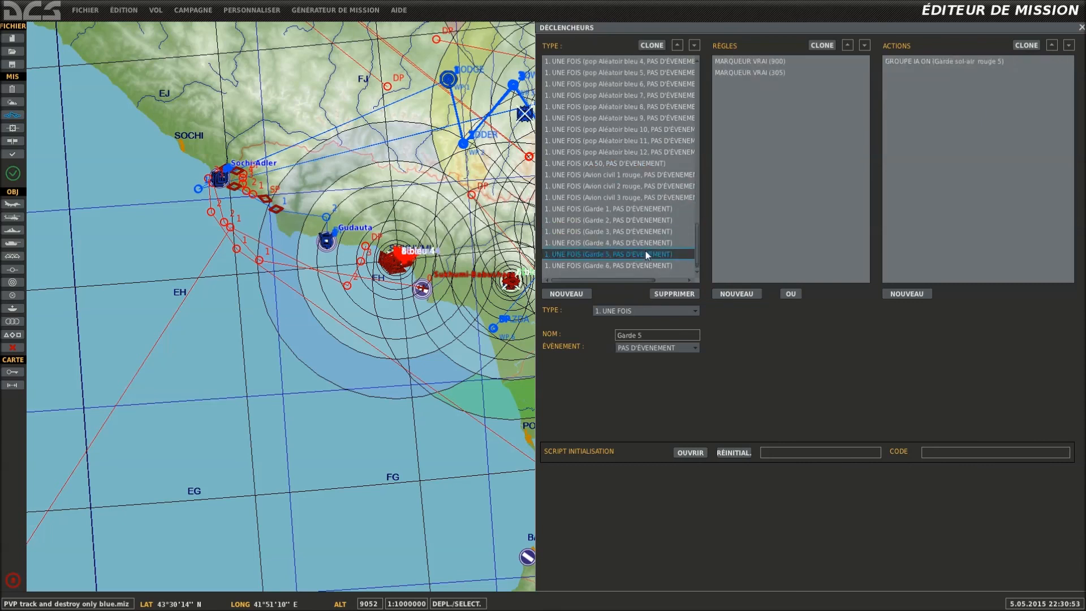
Examine the zone and flag conditions, OR groups, and sound and message actions of the F15 blue radar 2 zone 6 trigger.
scroll(646, 254, up, 10)
scroll(646, 254, up, 3)
click(624, 208)
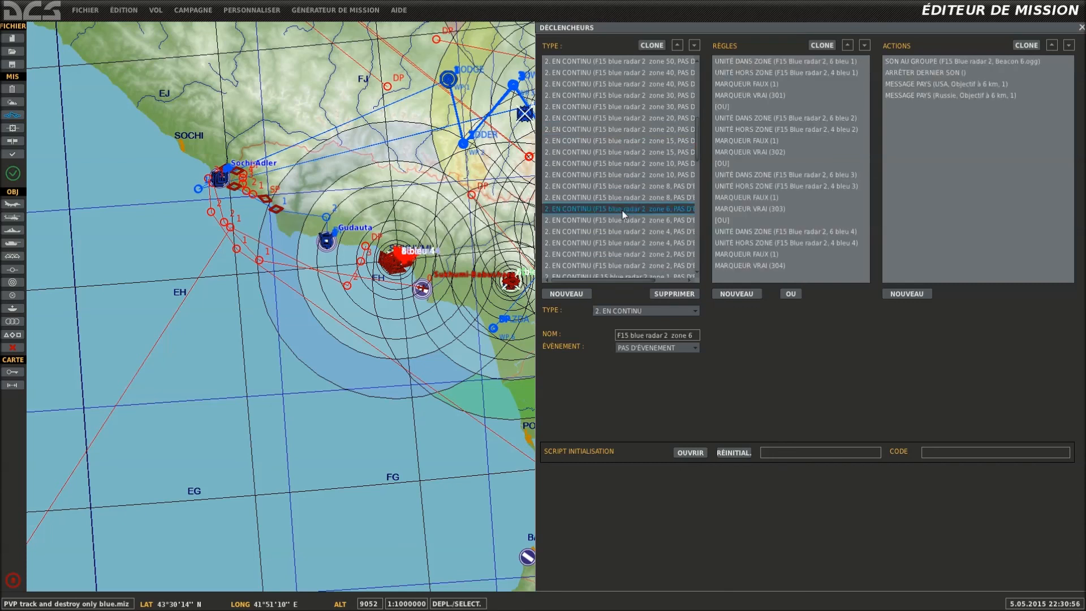
click(761, 95)
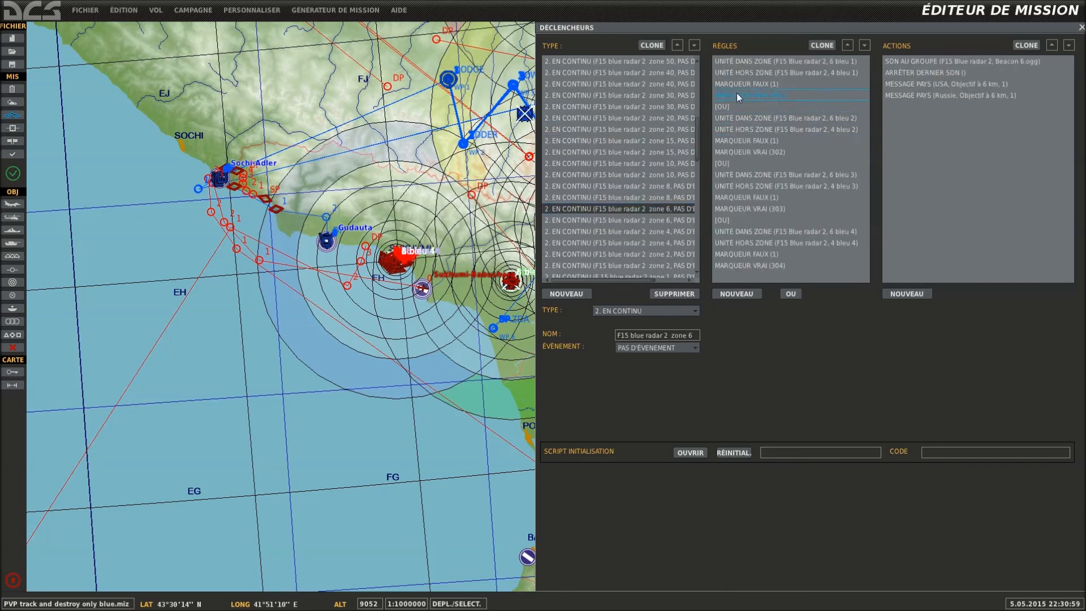
click(766, 107)
click(769, 141)
click(771, 154)
click(789, 140)
click(922, 82)
click(900, 73)
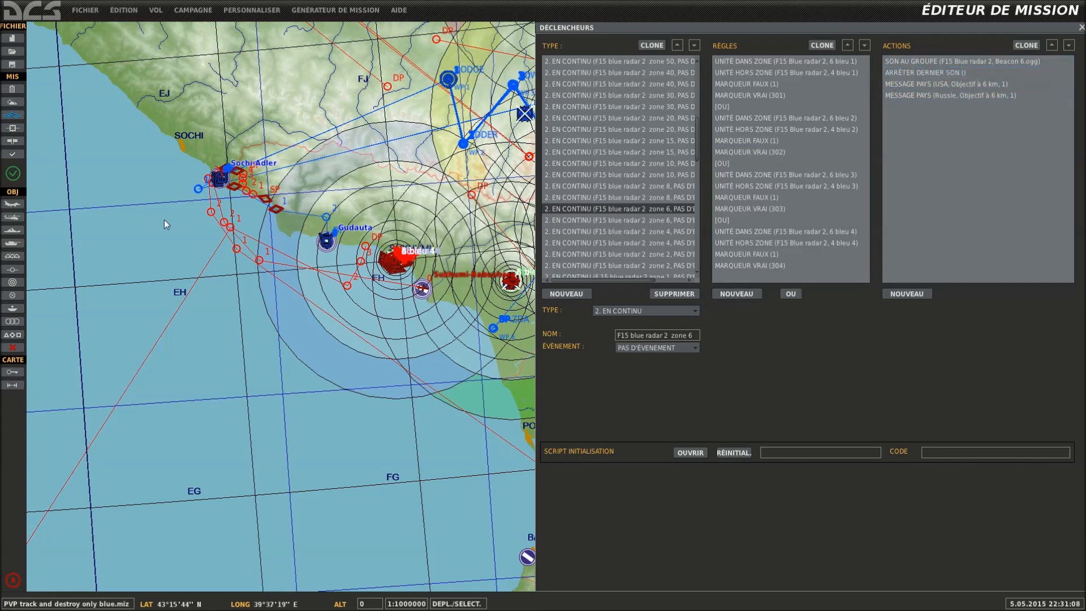